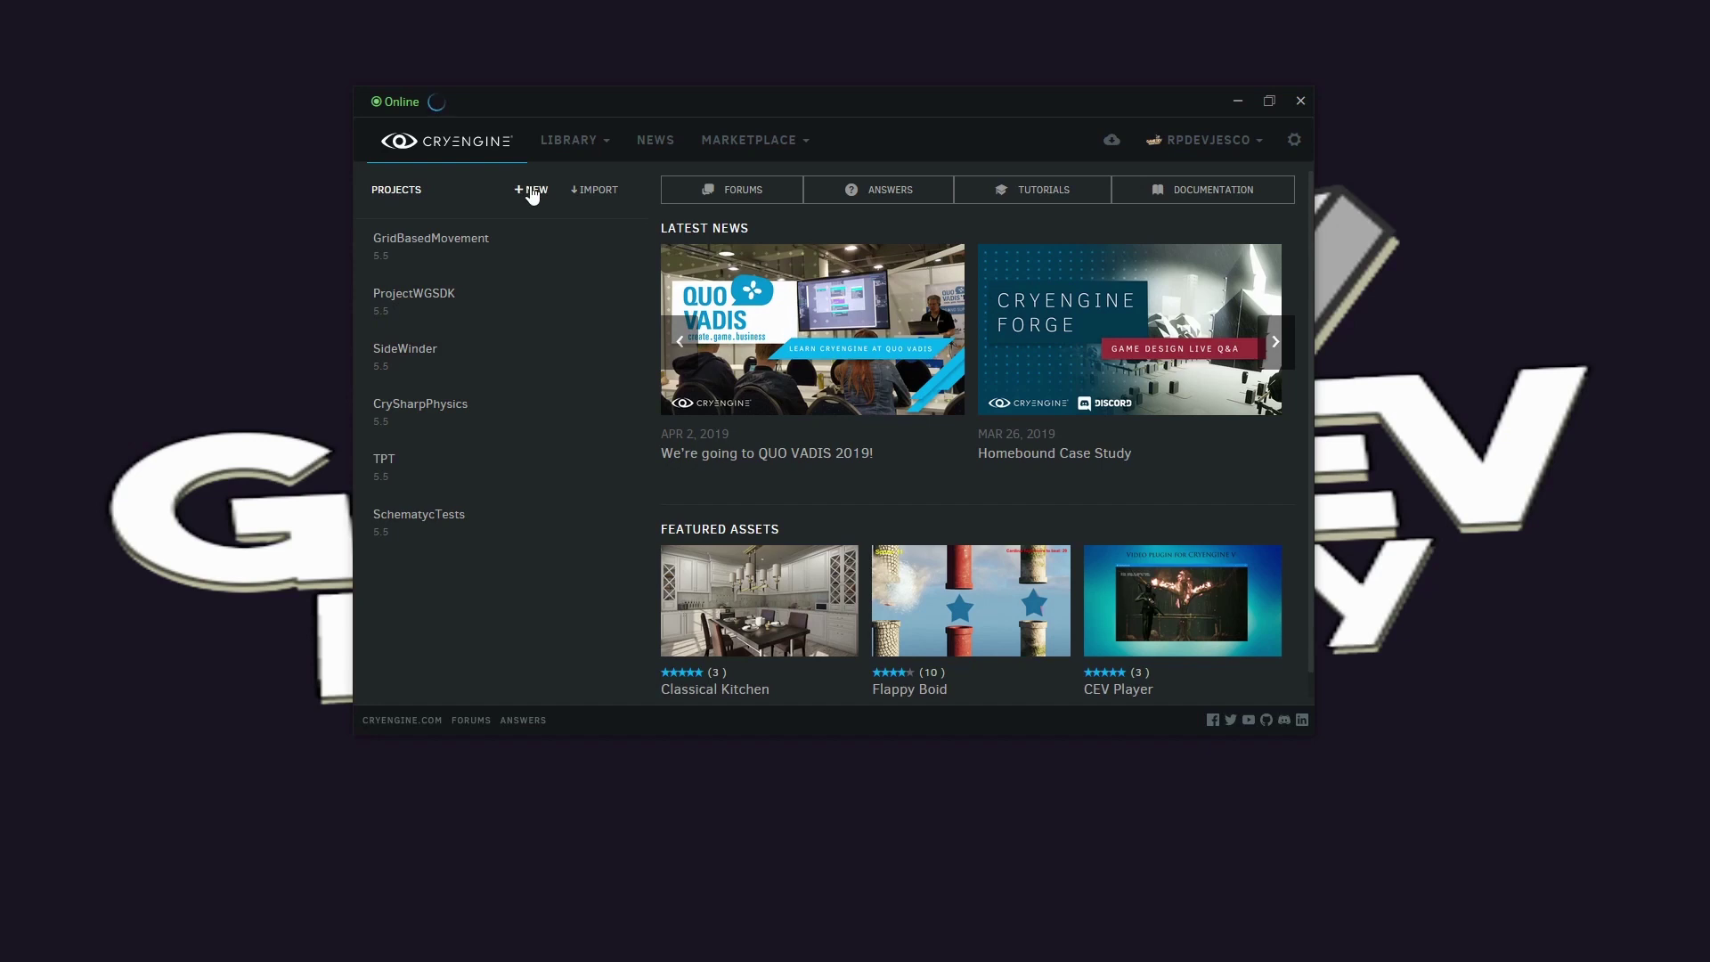
Step: Create a C# Third Person project named TimeOfDayTutorial in the CRYENGINE Launcher
mouse_move(611, 267)
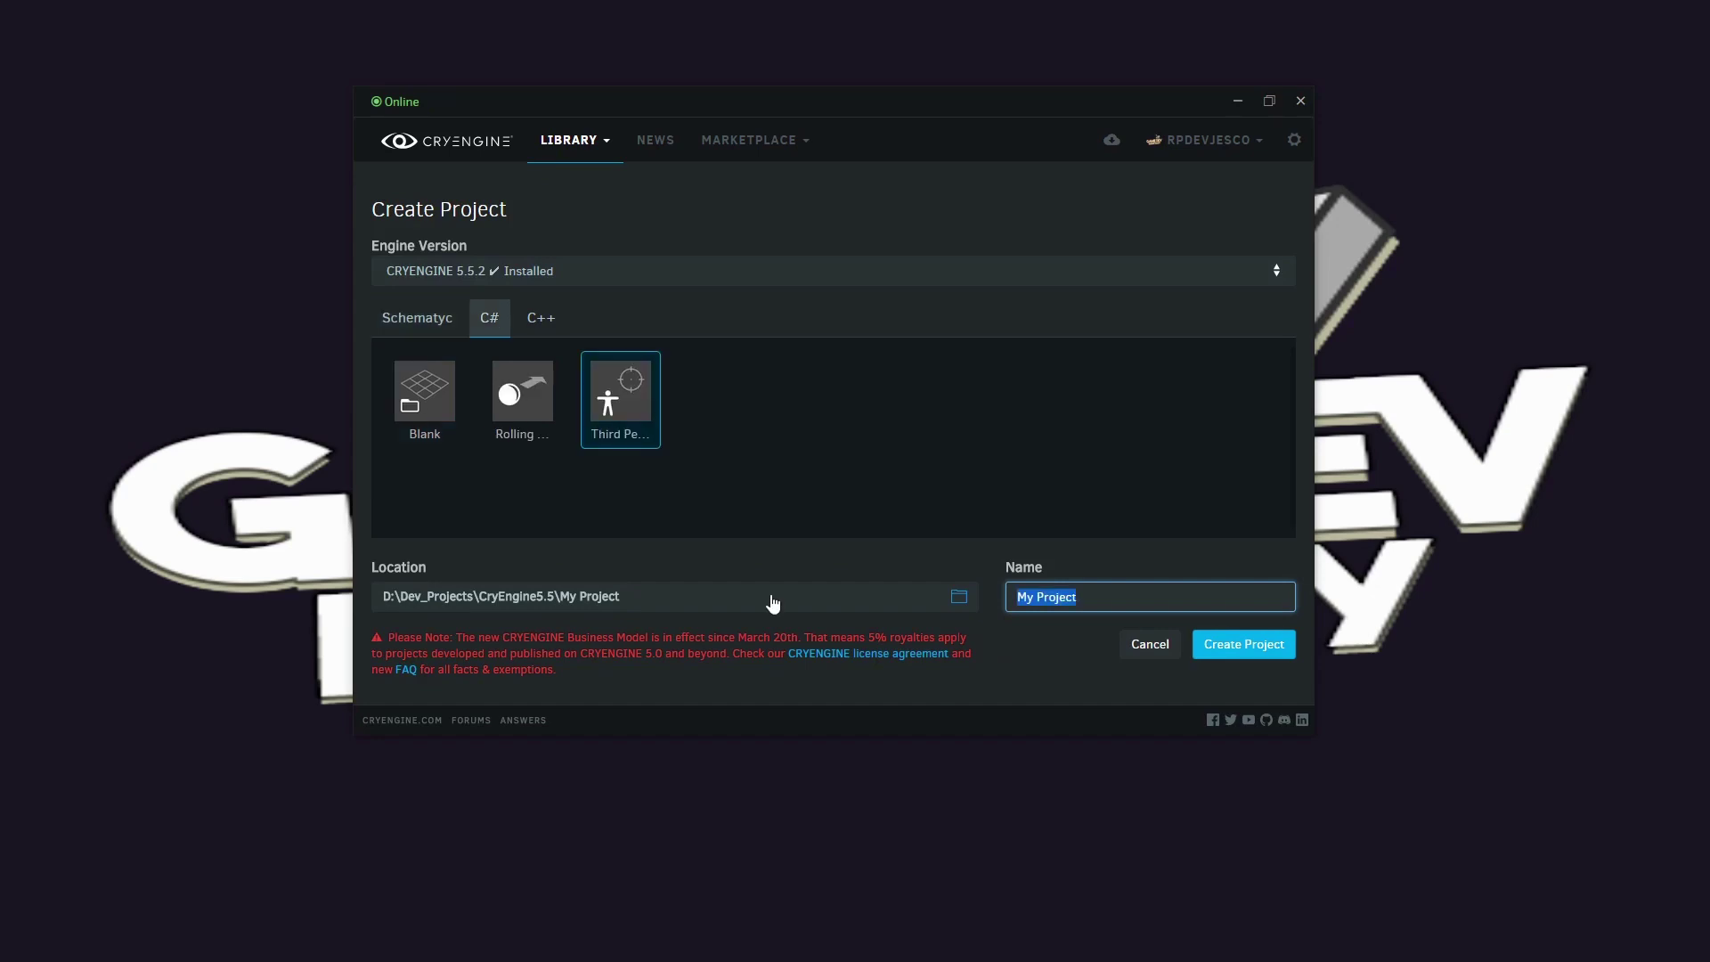
text(TimeOfDayTutorial)
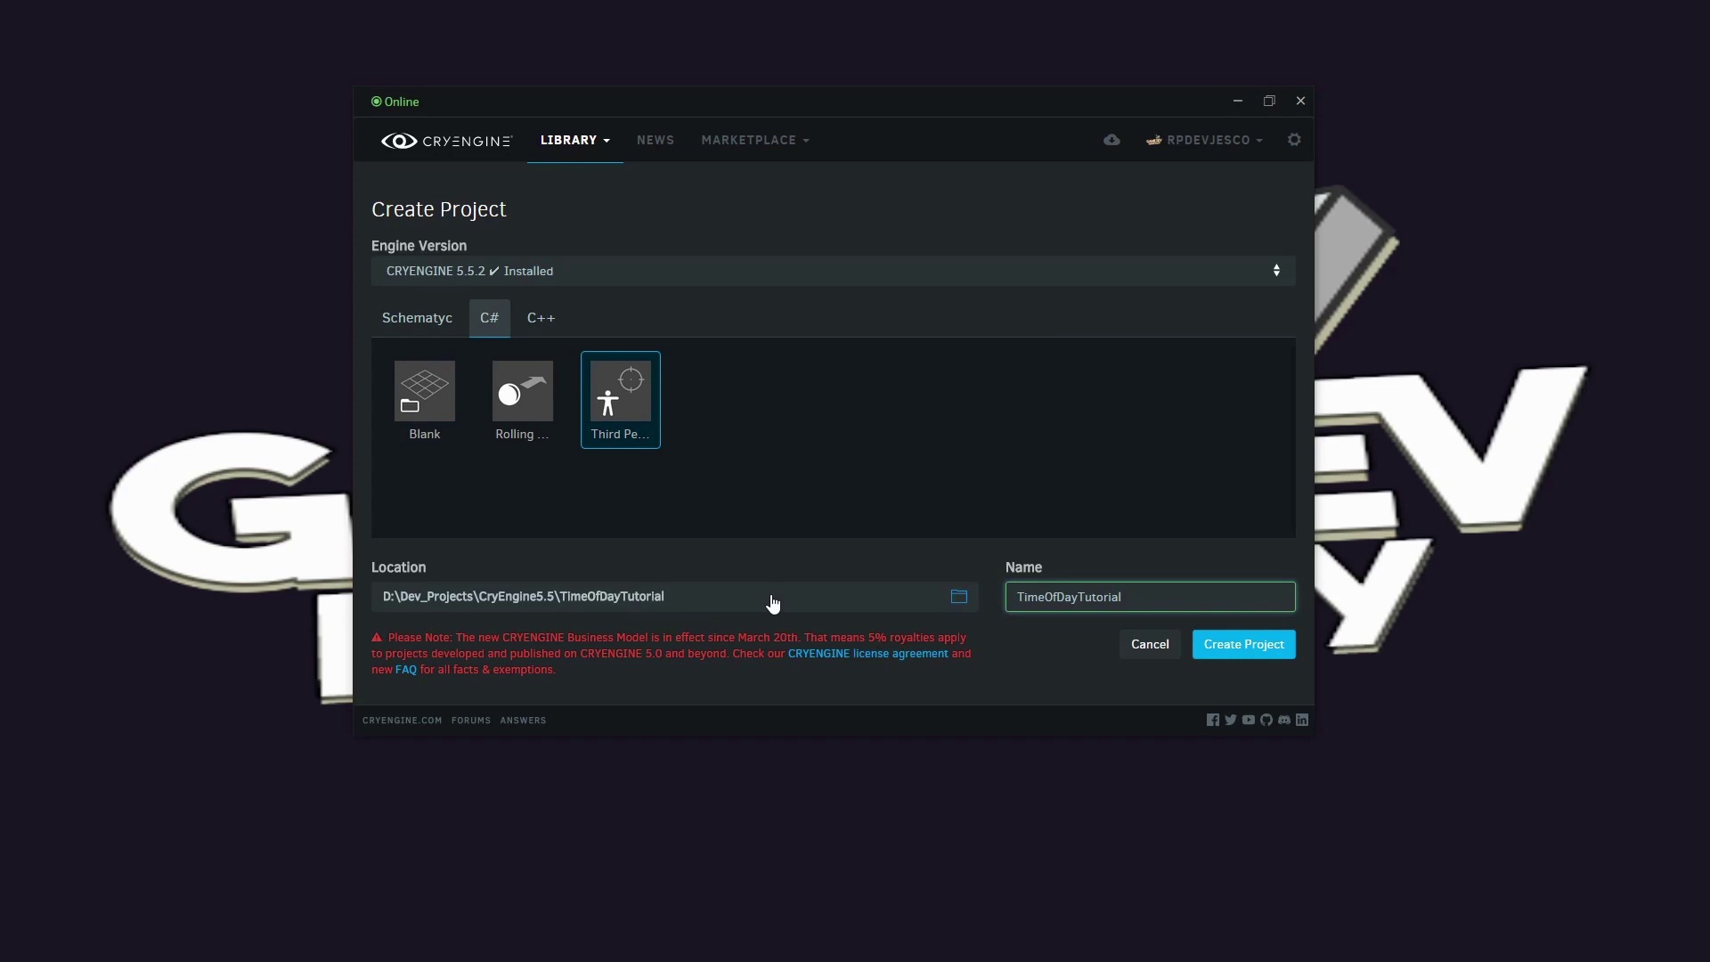
click(1246, 648)
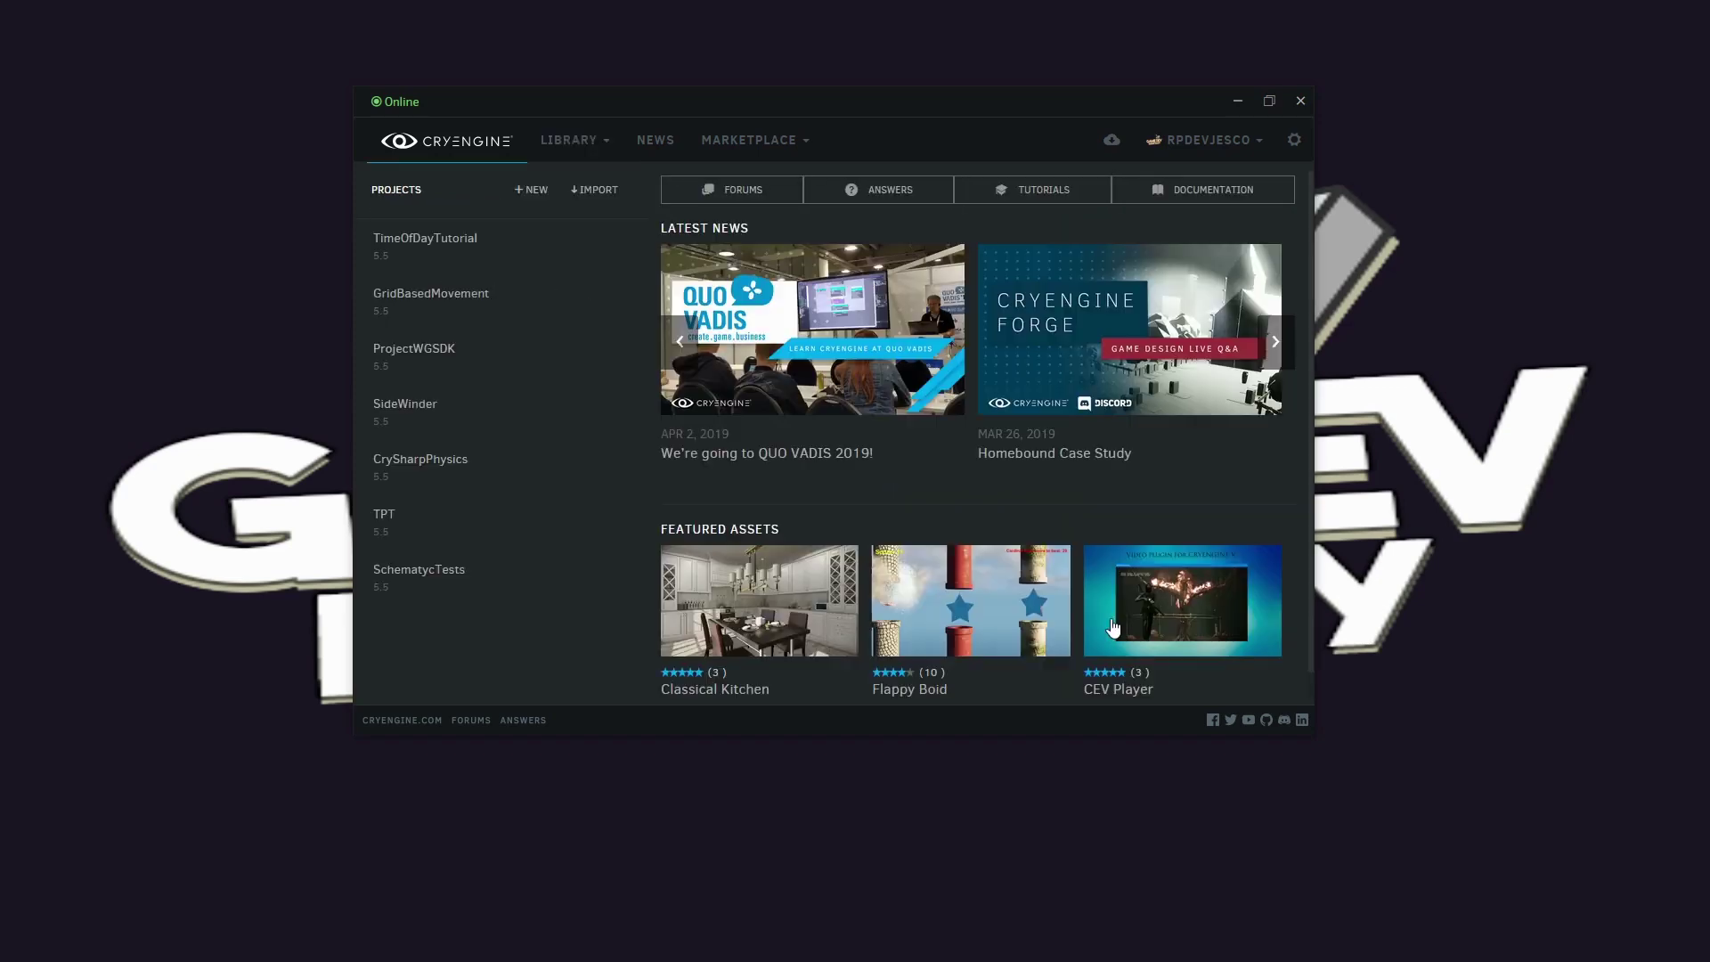
Step: Launch TimeOfDayTutorial in Sandbox so example.level loads with the third-person character
click(486, 252)
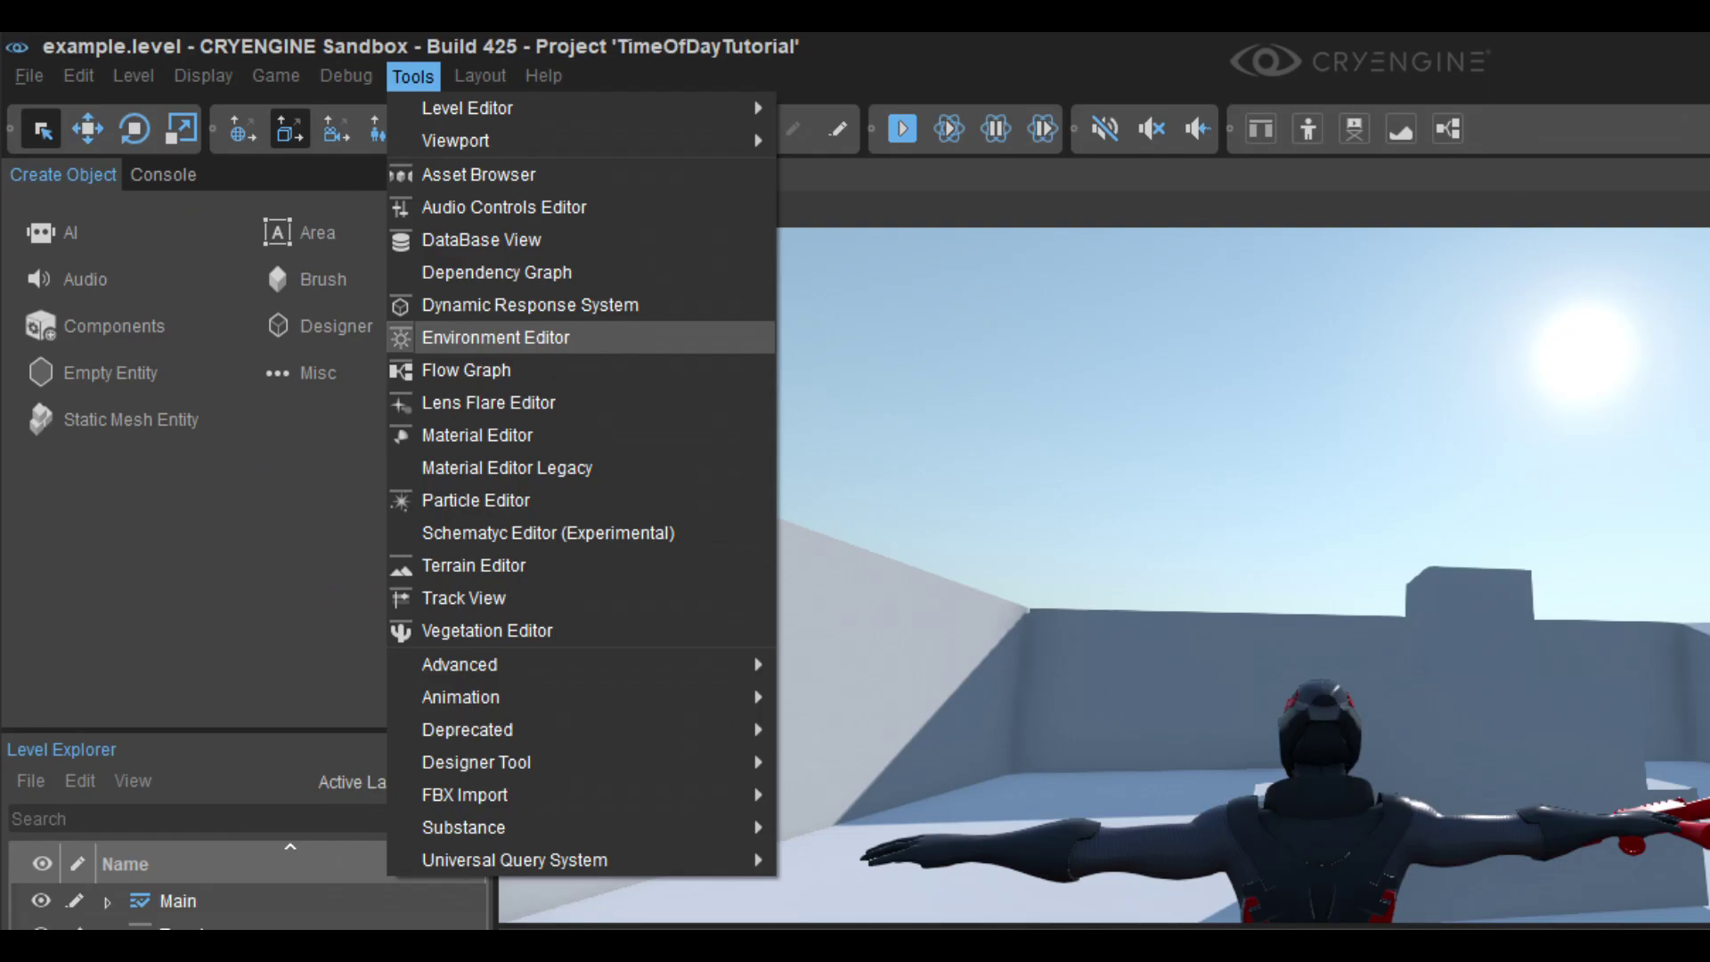
Step: Open the Environment Editor on the example.xml preset with its timeline at 12:00
click(496, 336)
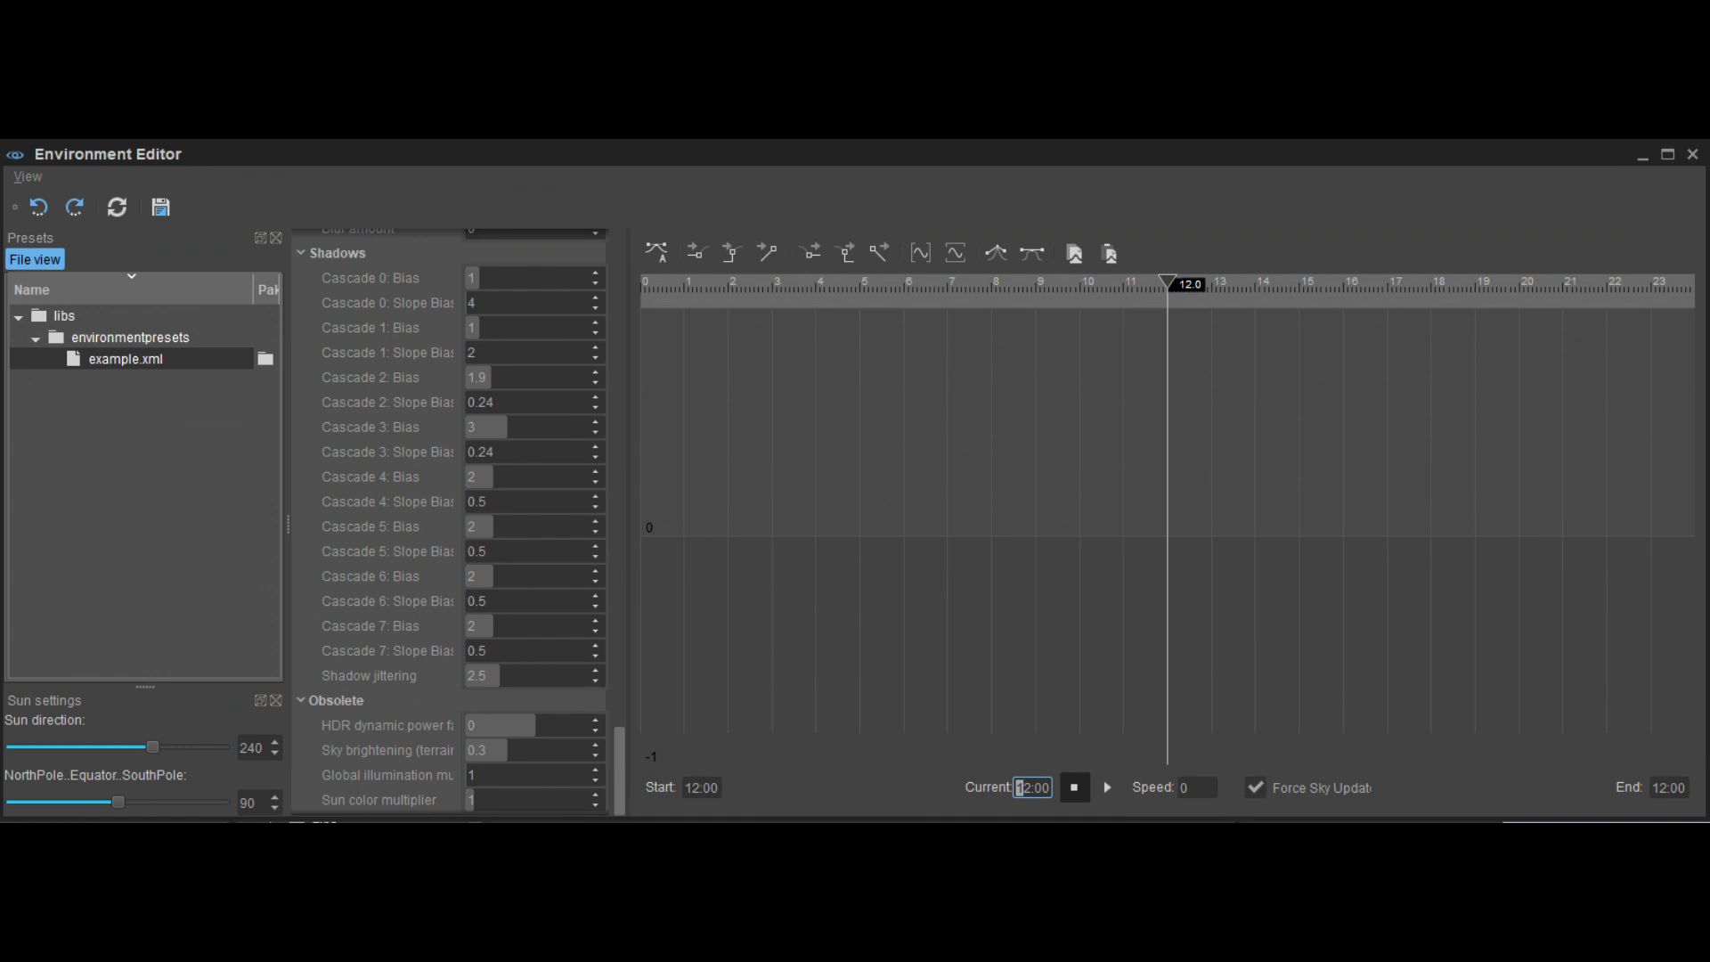
Step: Set the current time of day to 18:00 for an orange sky, then close the Environment Editor
text(18)
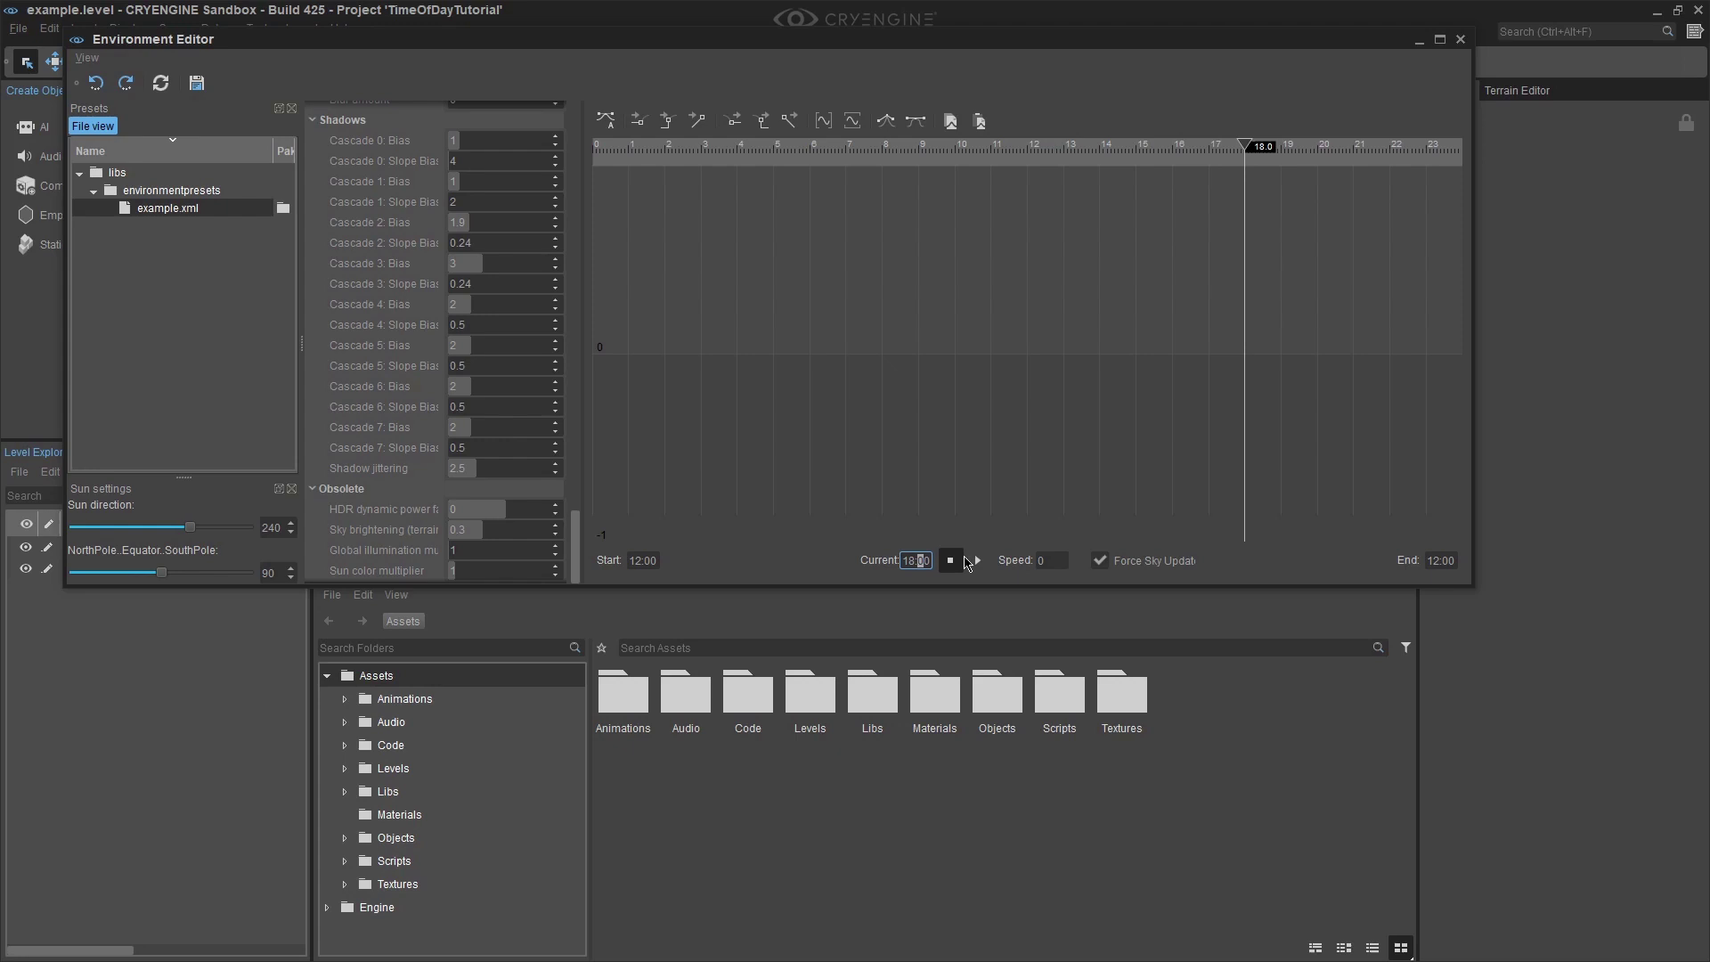
key(Home)
drag(333, 45, 374, 174)
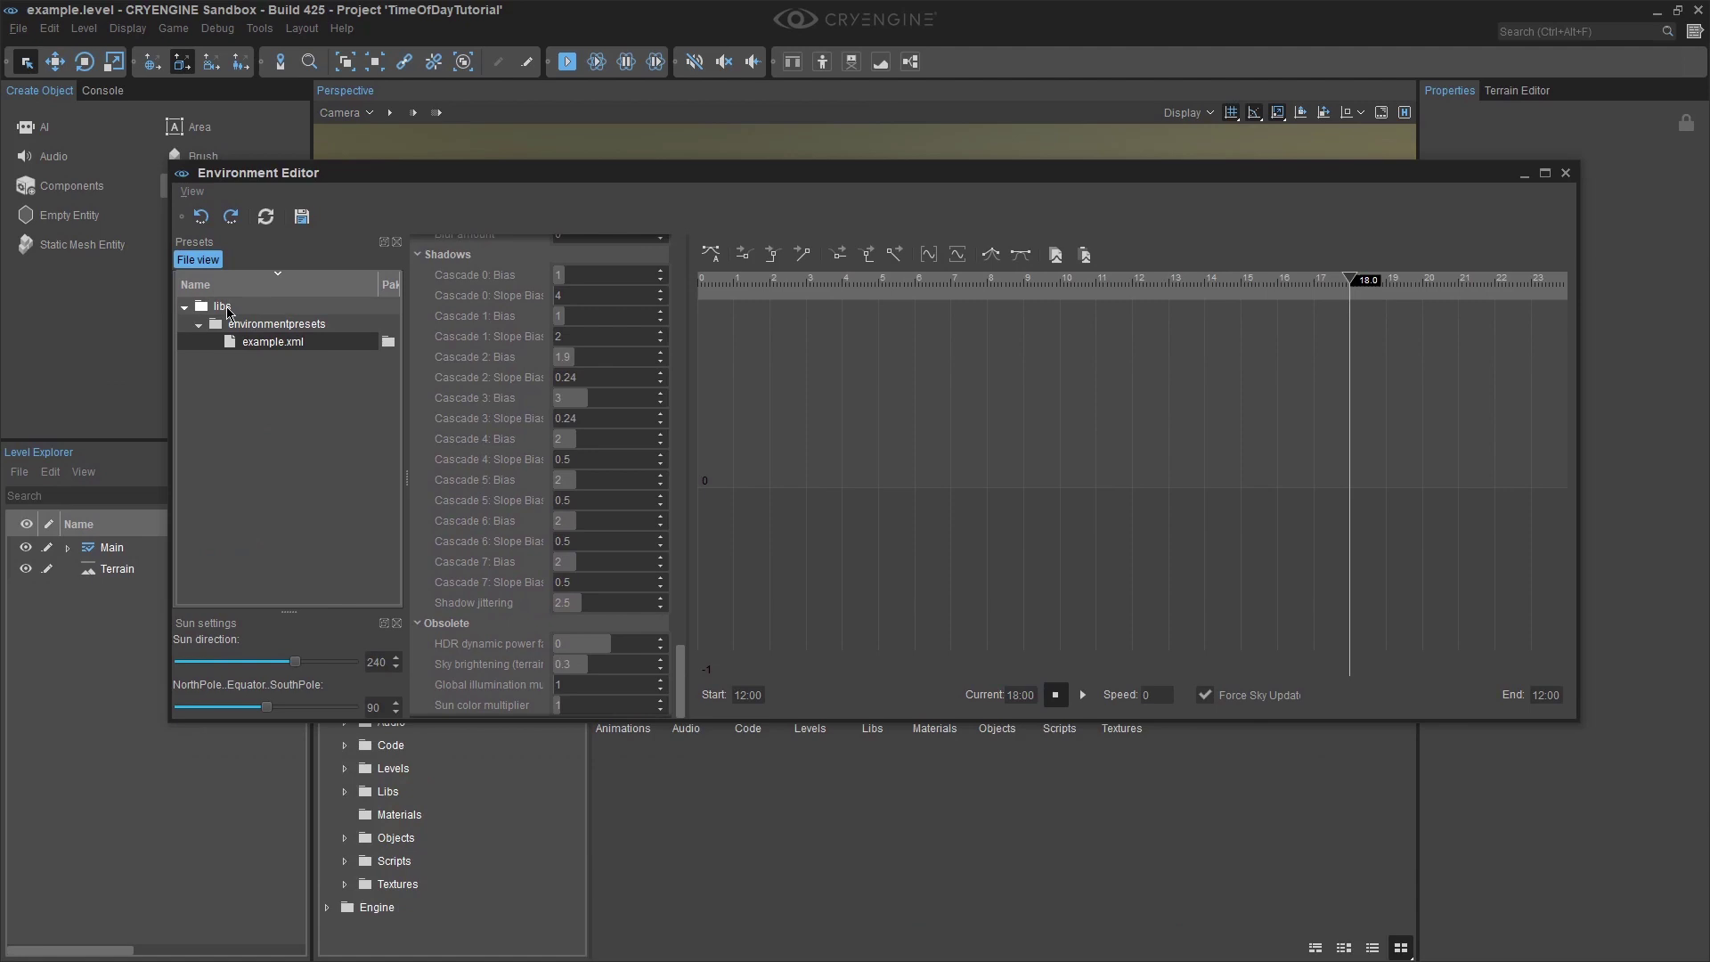
click(1566, 173)
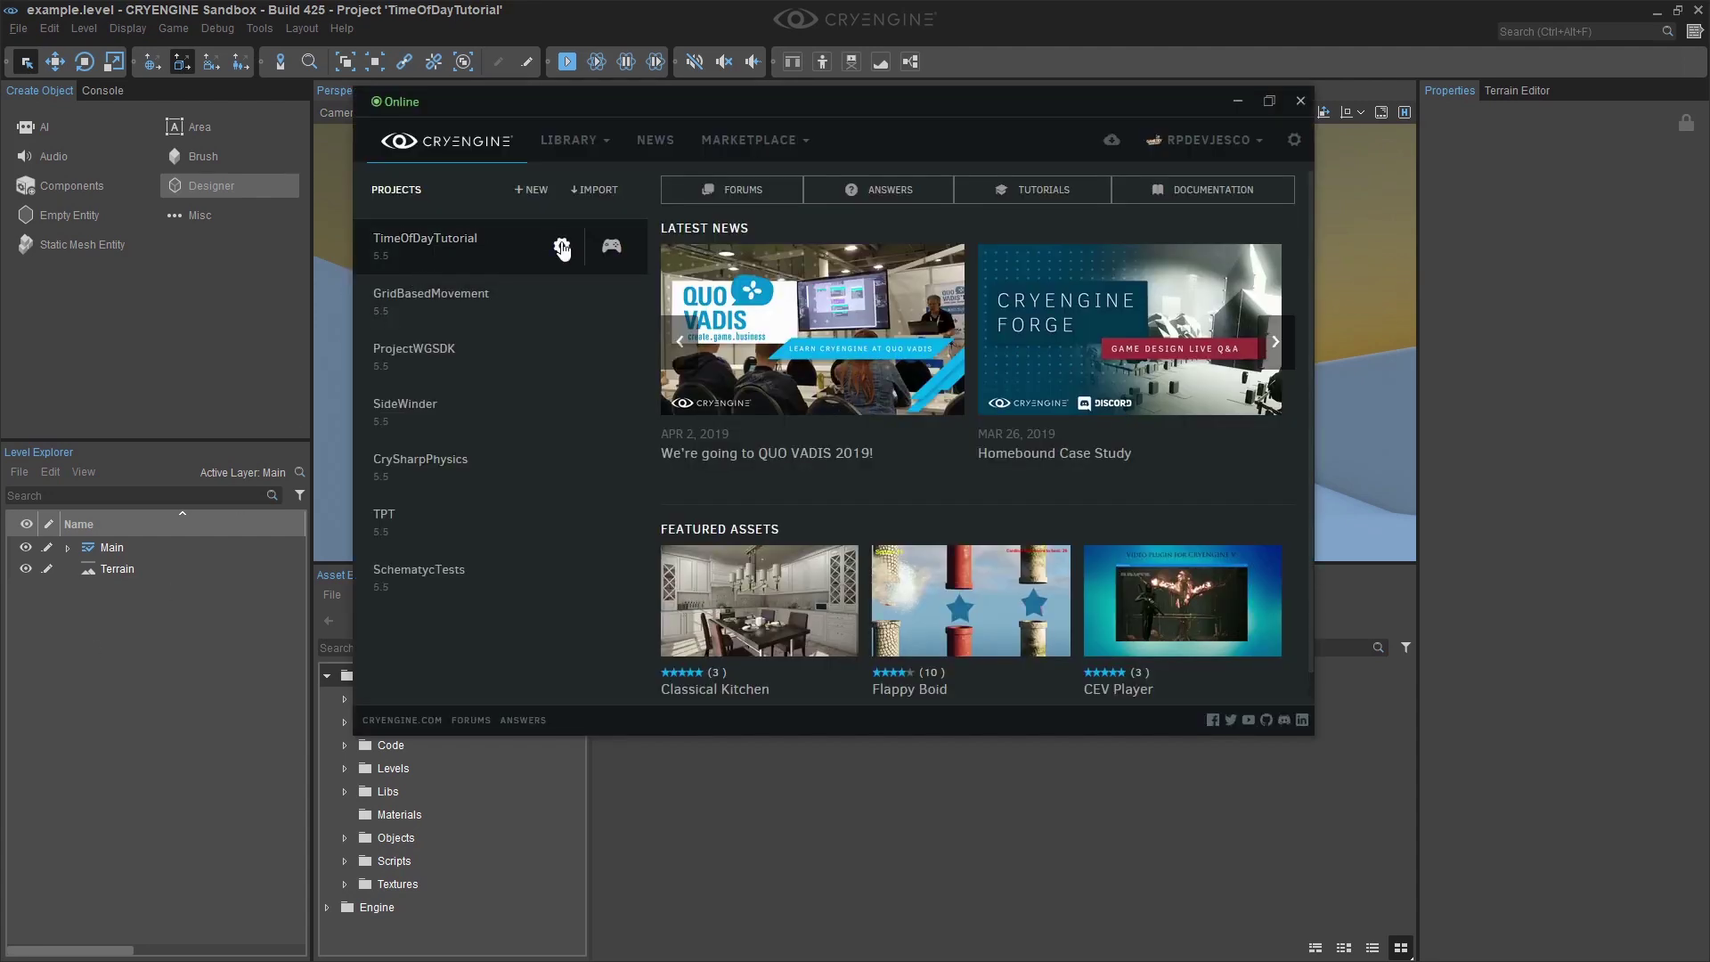
Step: Reveal the TimeOfDayTutorial project folder in File Explorer and widen the window to show file sizes
click(561, 247)
click(509, 463)
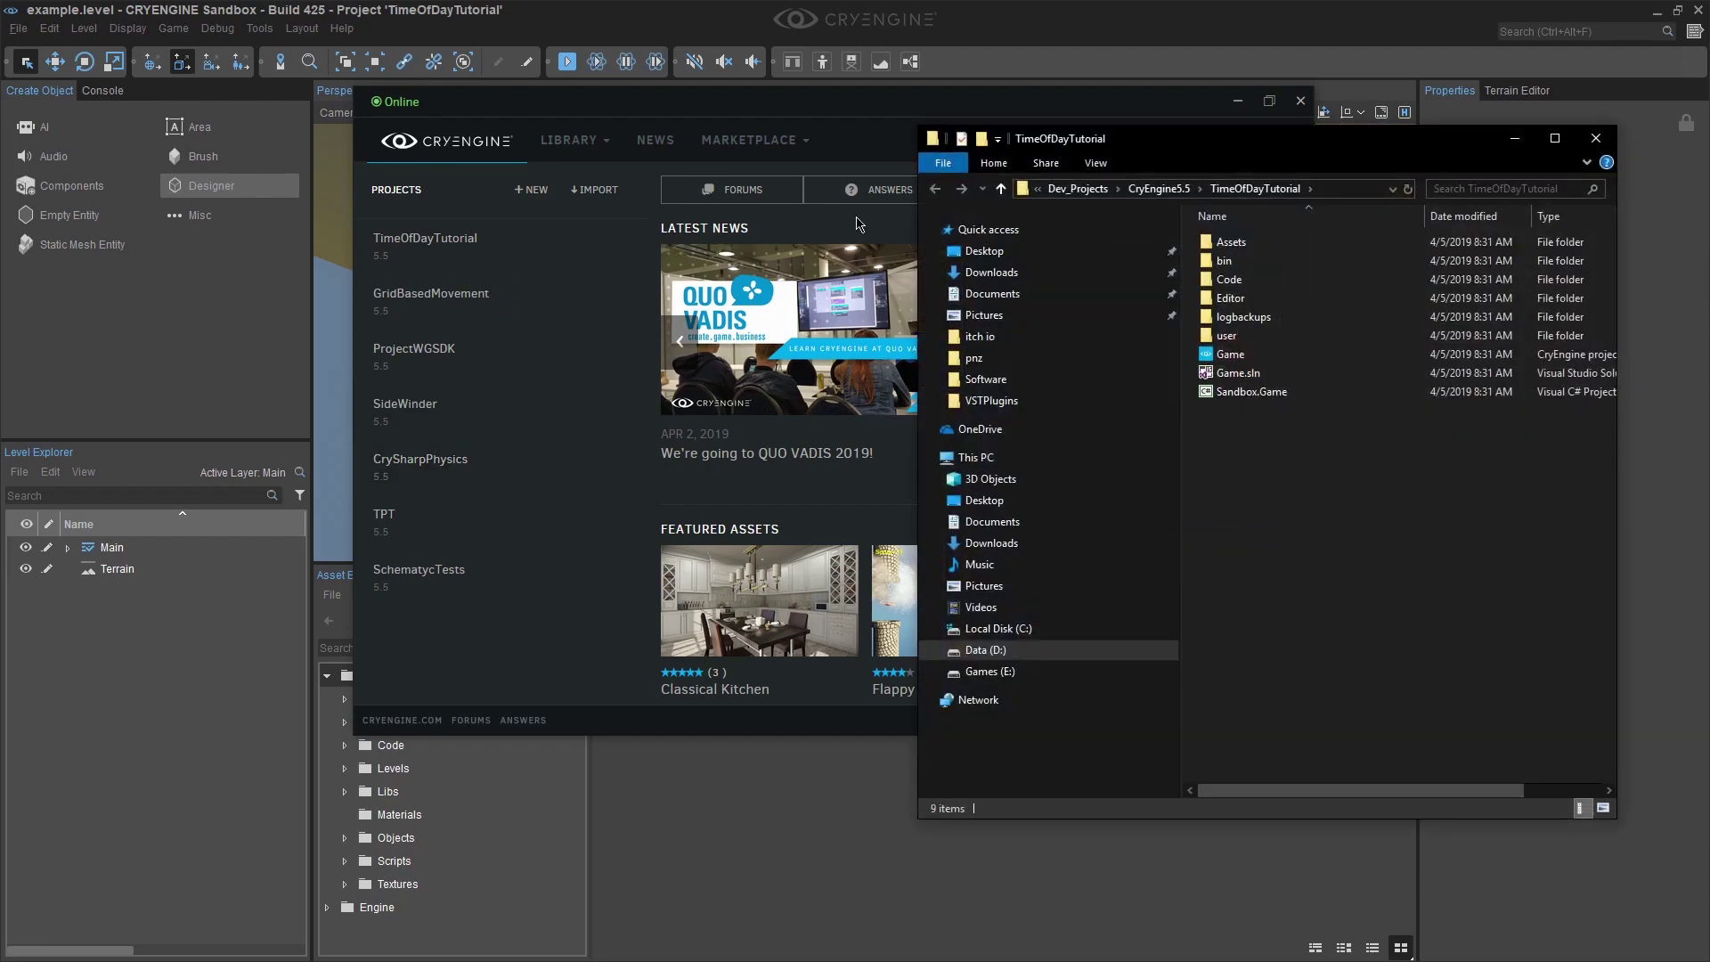
click(1227, 107)
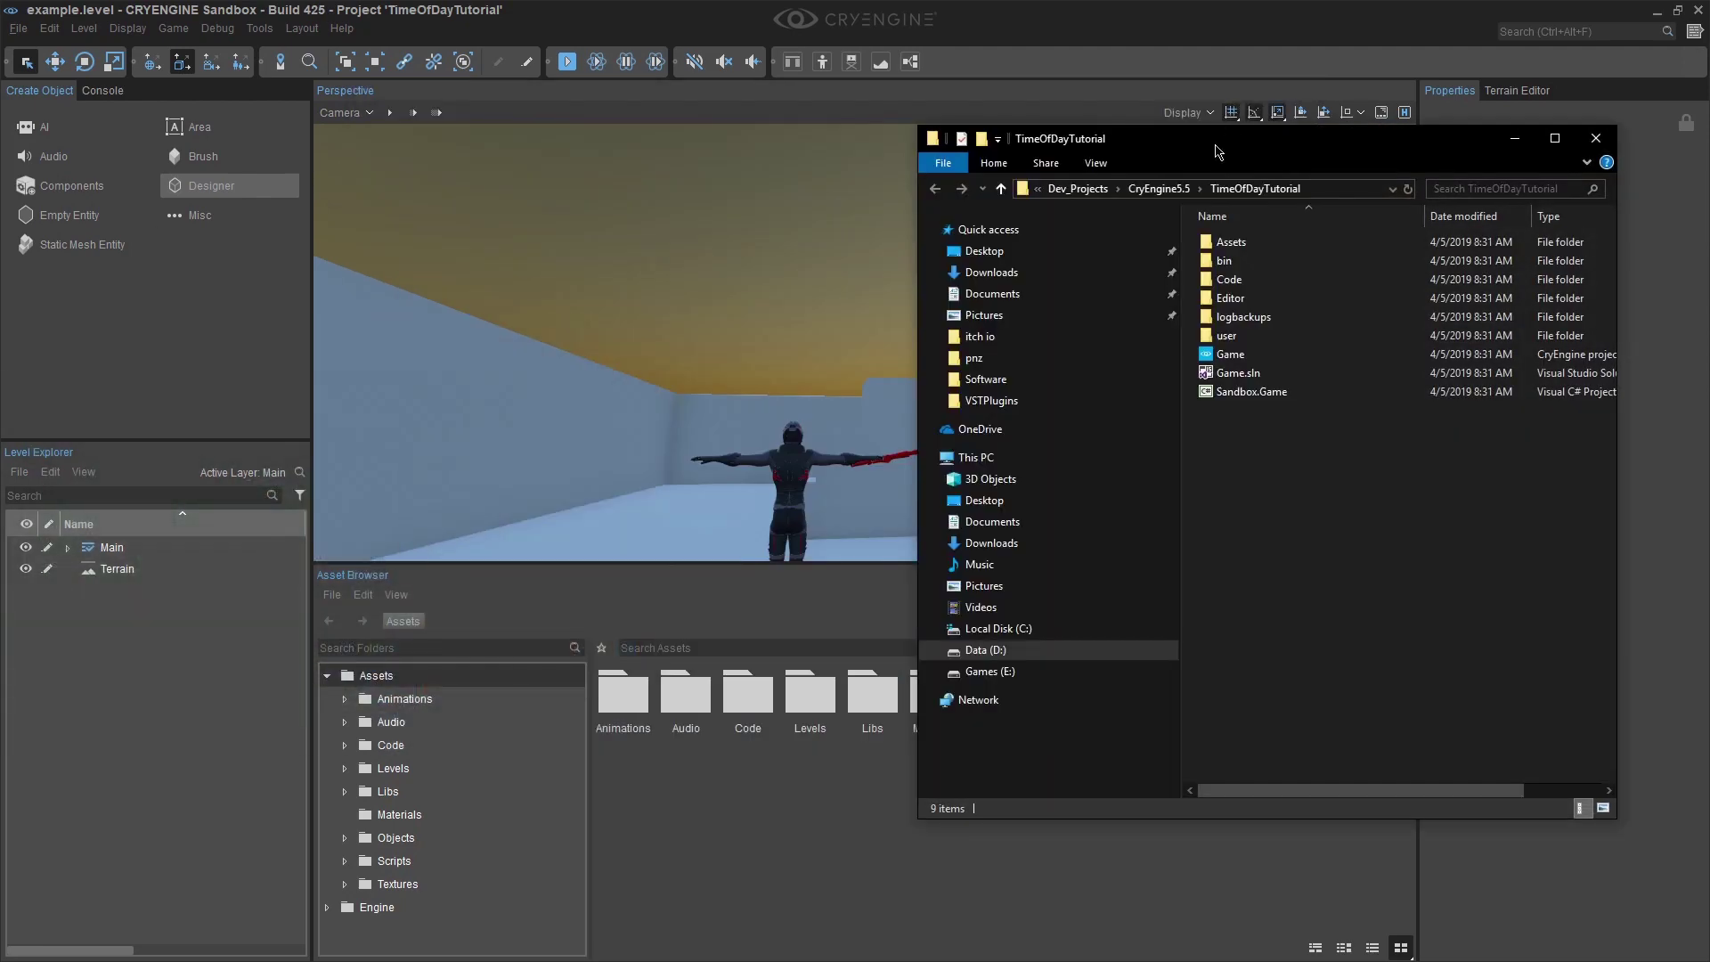
drag(1217, 151, 565, 128)
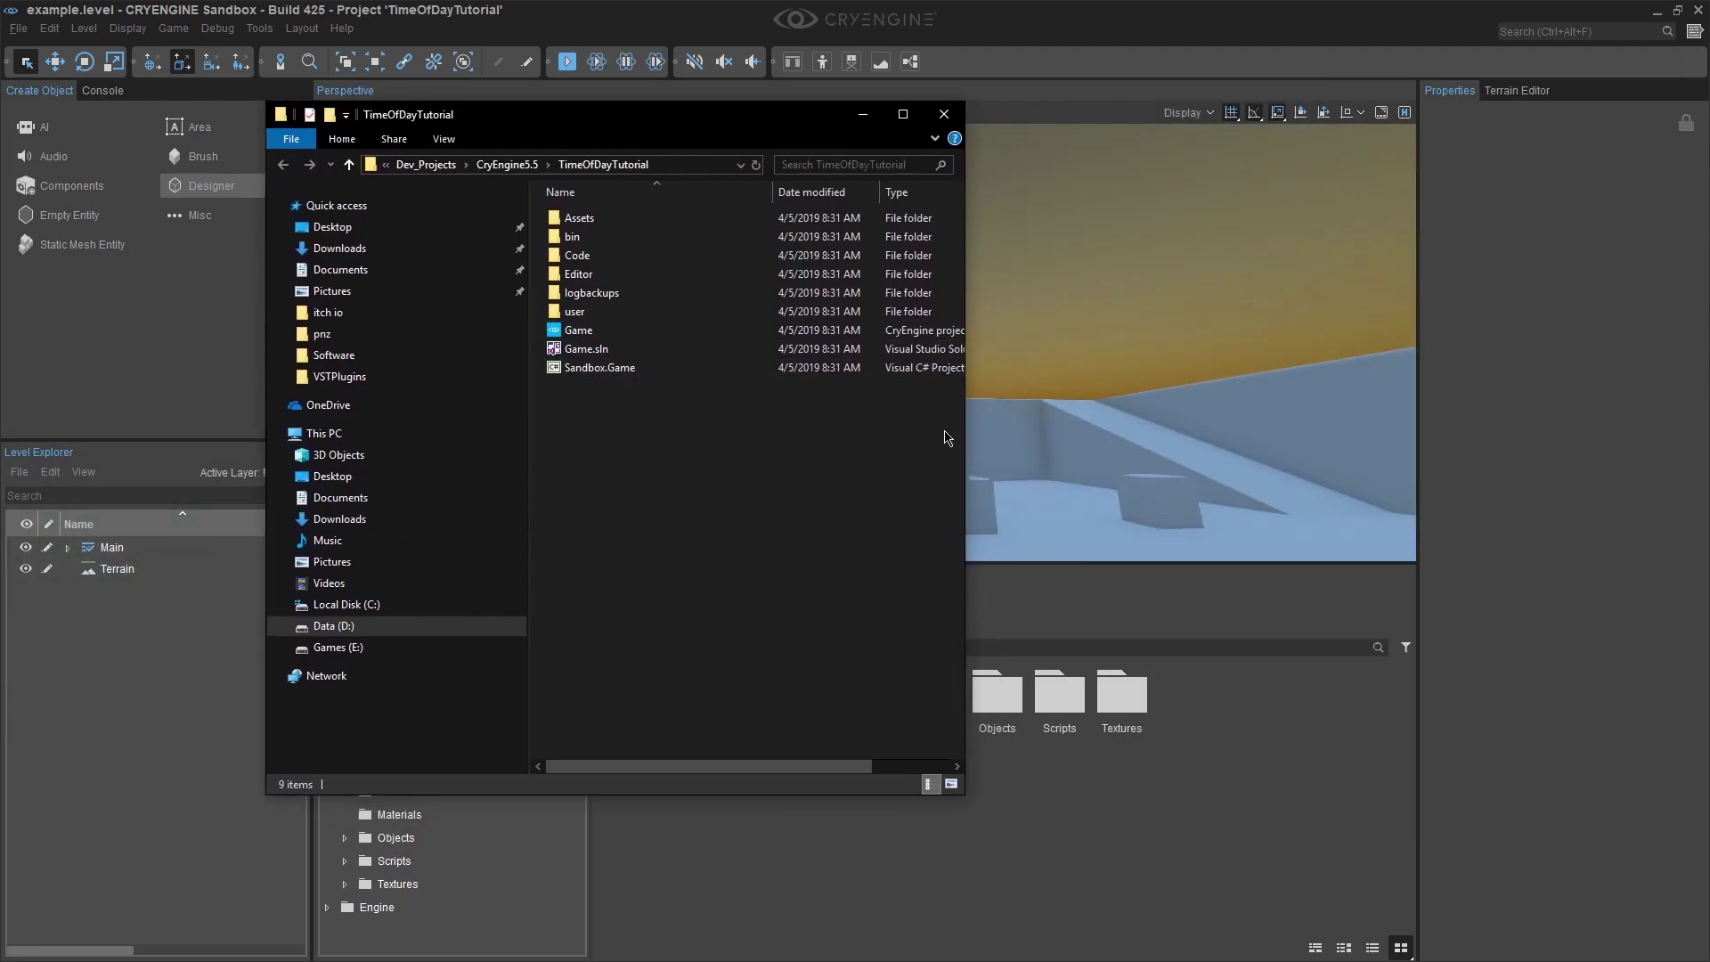
drag(965, 442, 1339, 459)
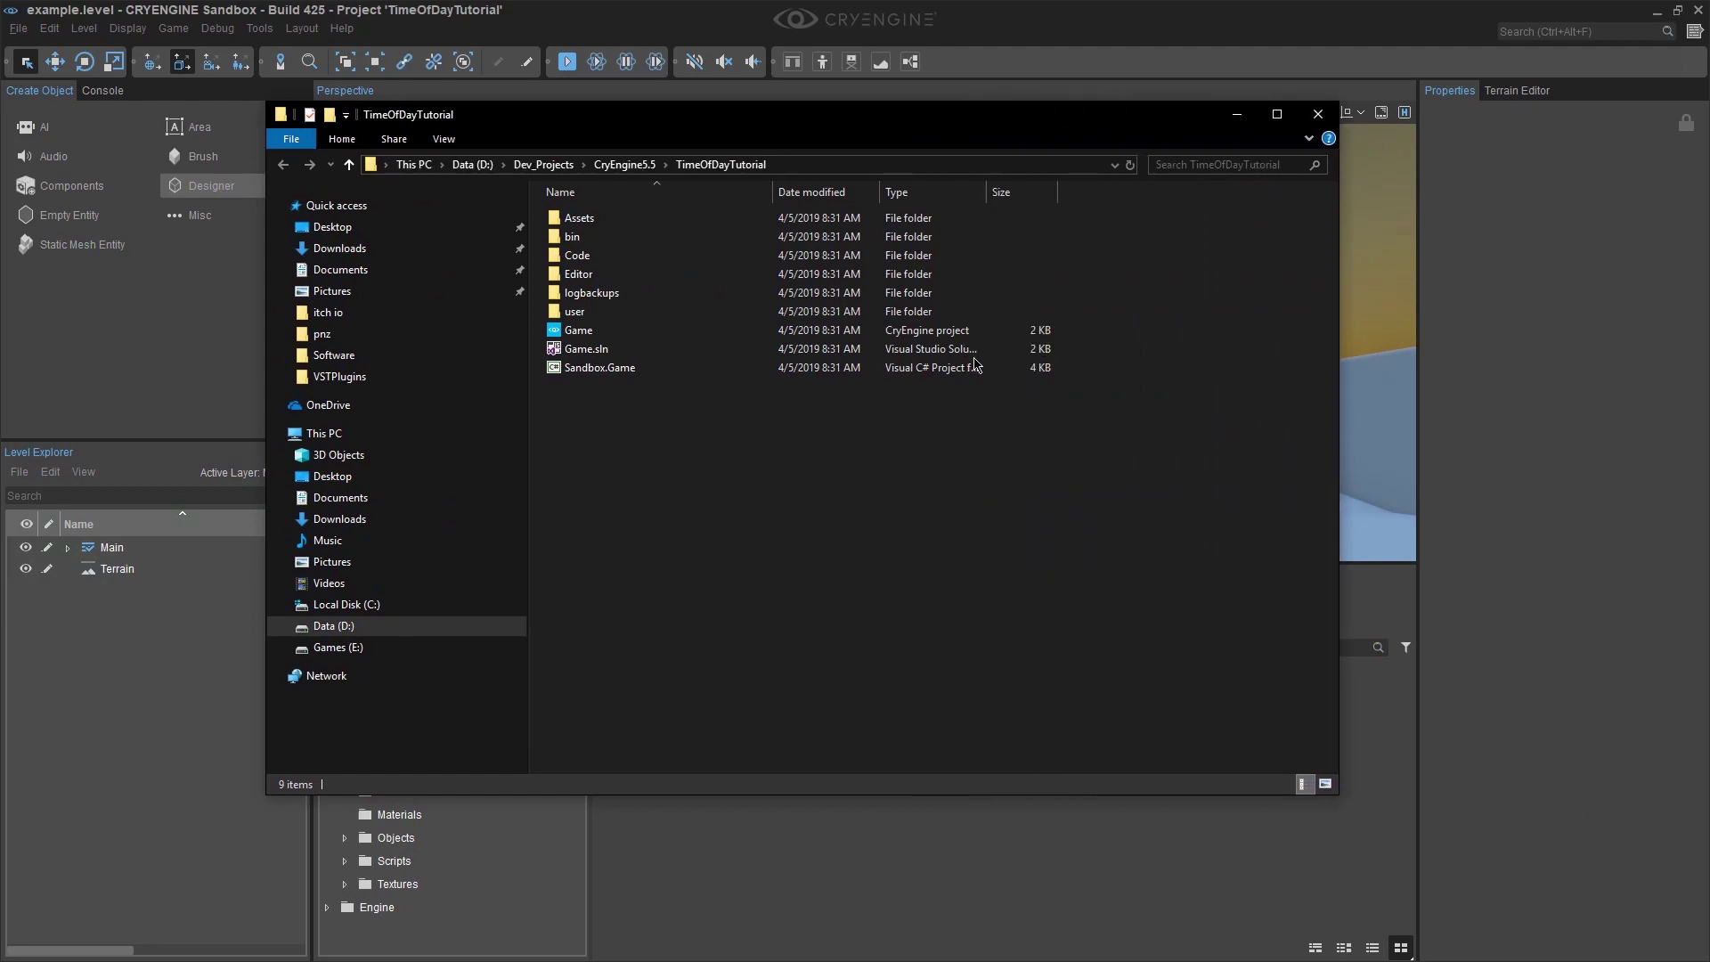
Step: Browse to Assets\Levels\example\leveldata and select the TimeOfDay XML file
double_click(603, 220)
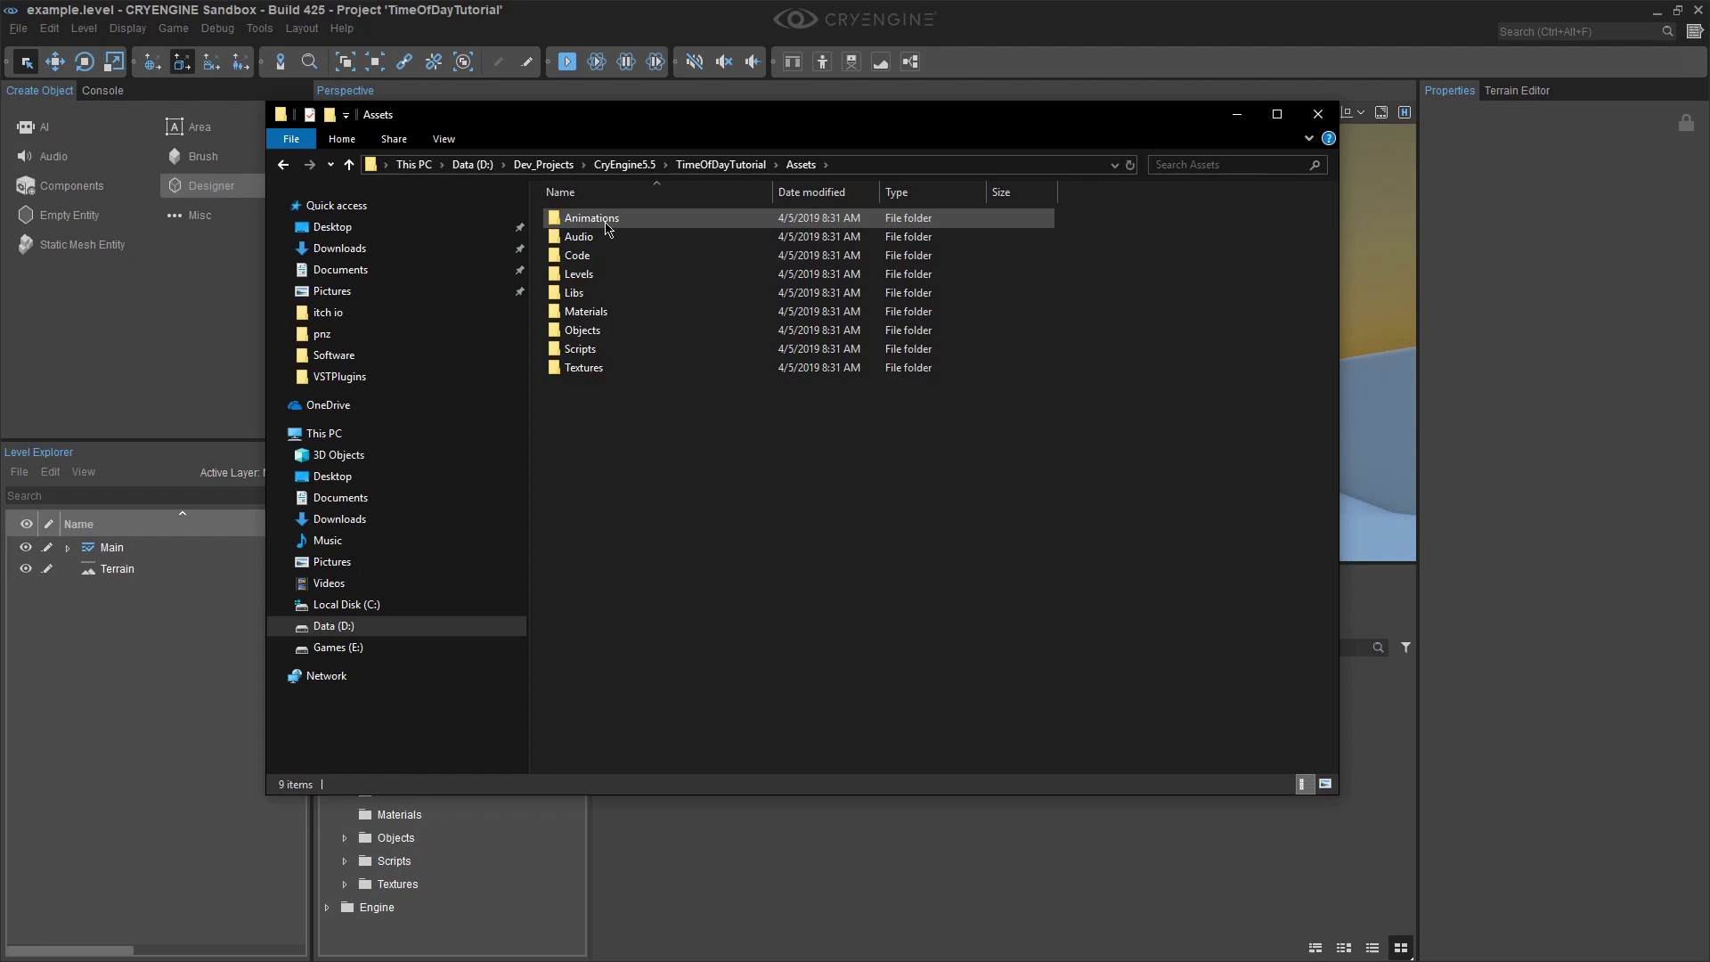
double_click(599, 276)
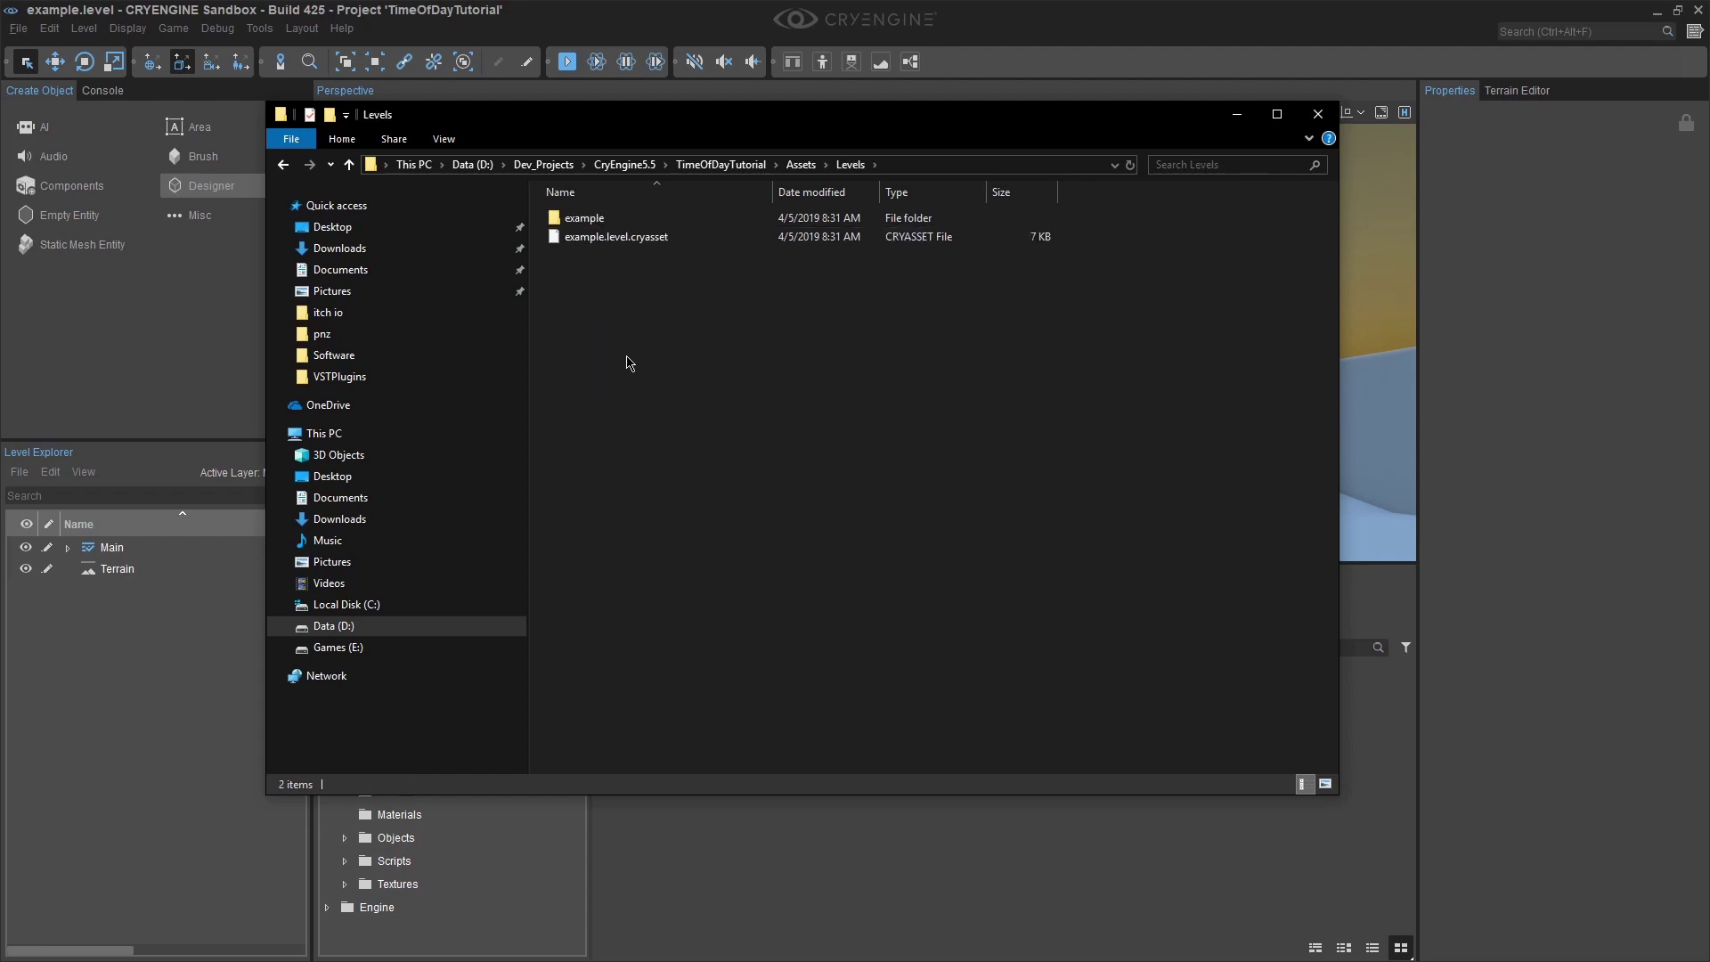
double_click(584, 218)
click(600, 238)
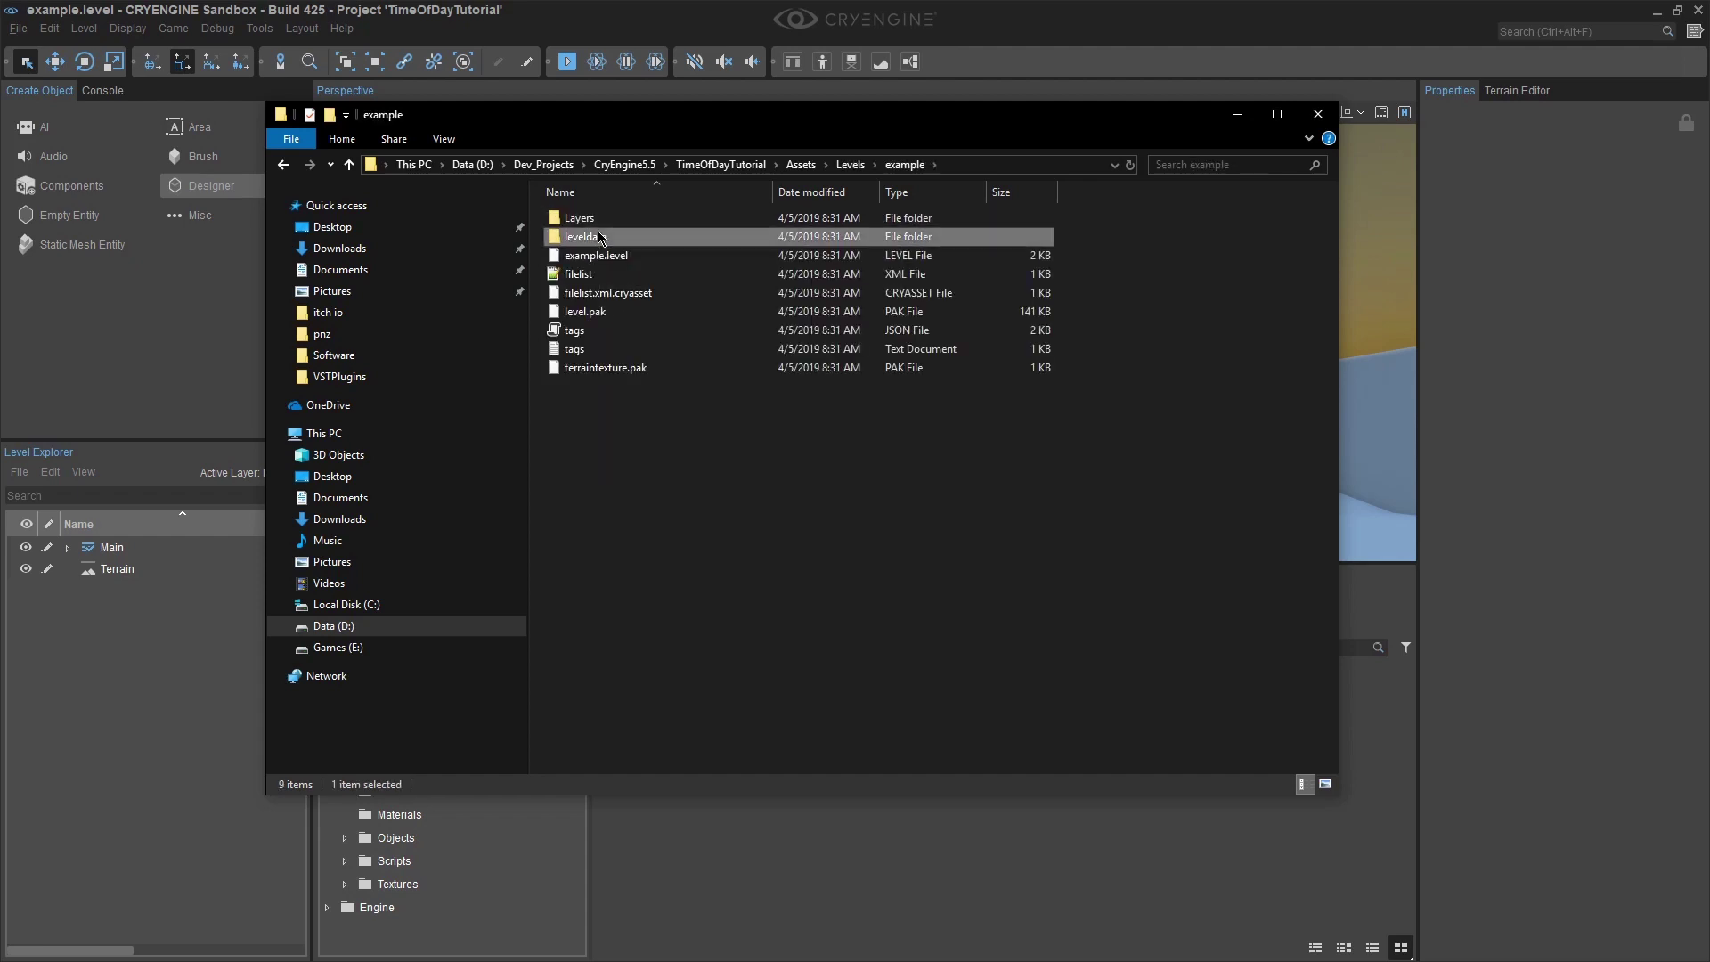
double_click(630, 239)
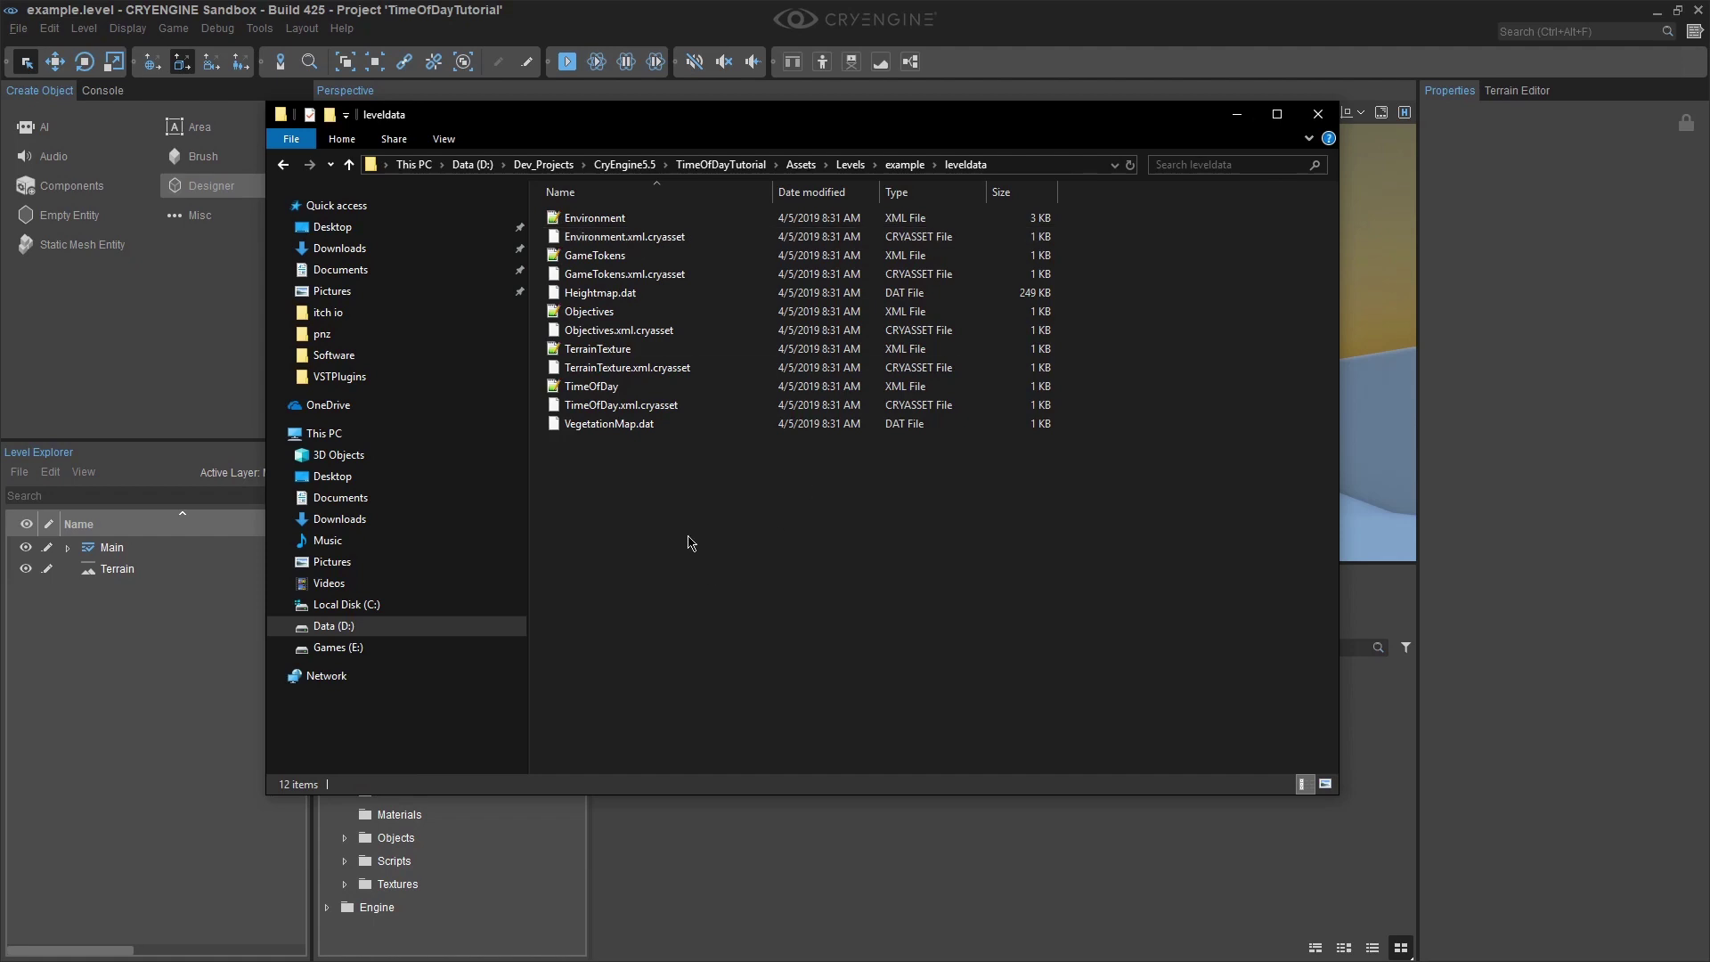
click(699, 385)
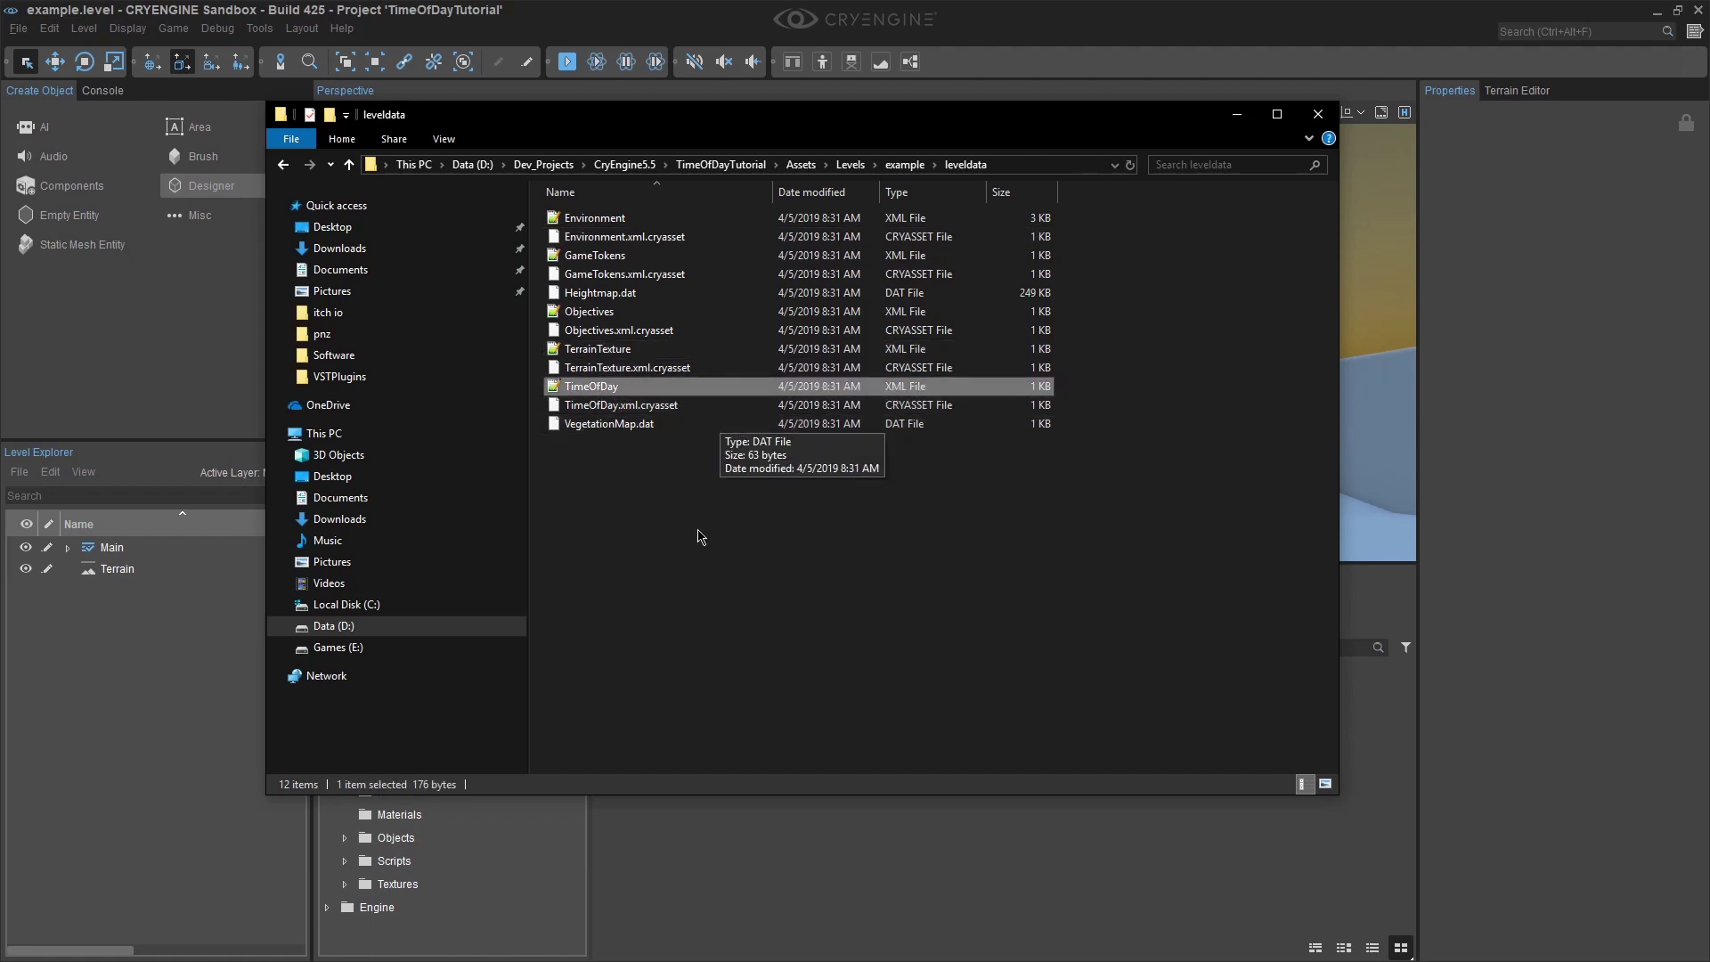
Step: Open TimeOfDay.xml in Notepad++
double_click(628, 388)
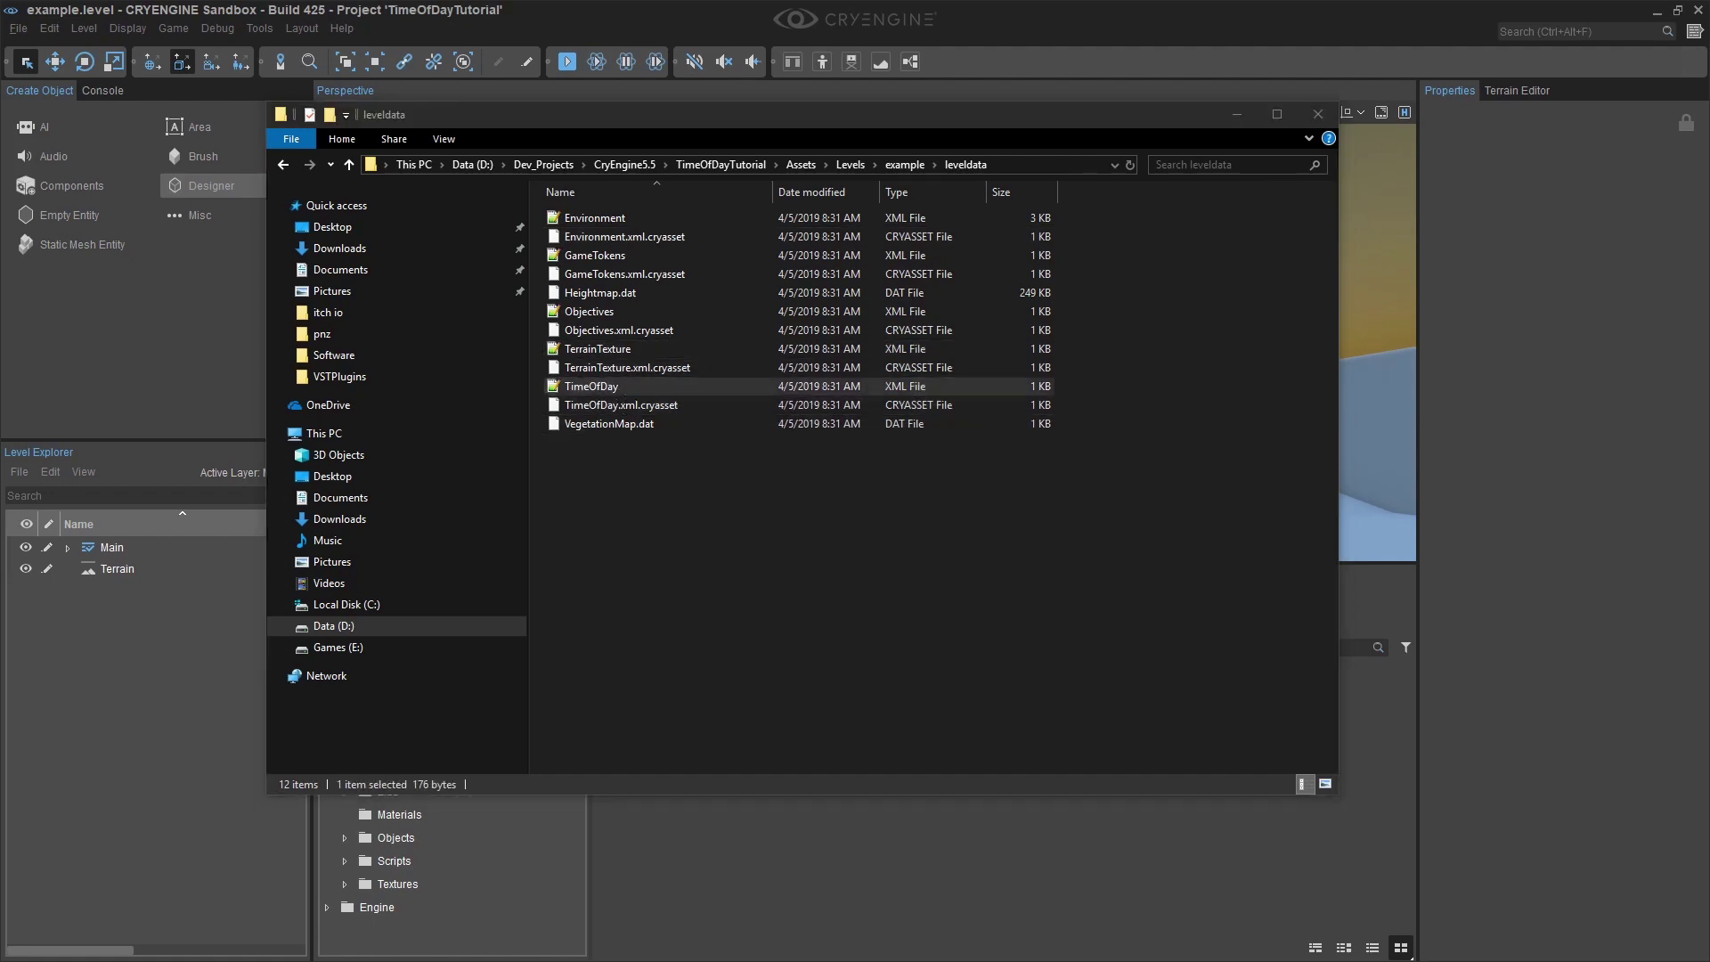
drag(707, 202, 1138, 199)
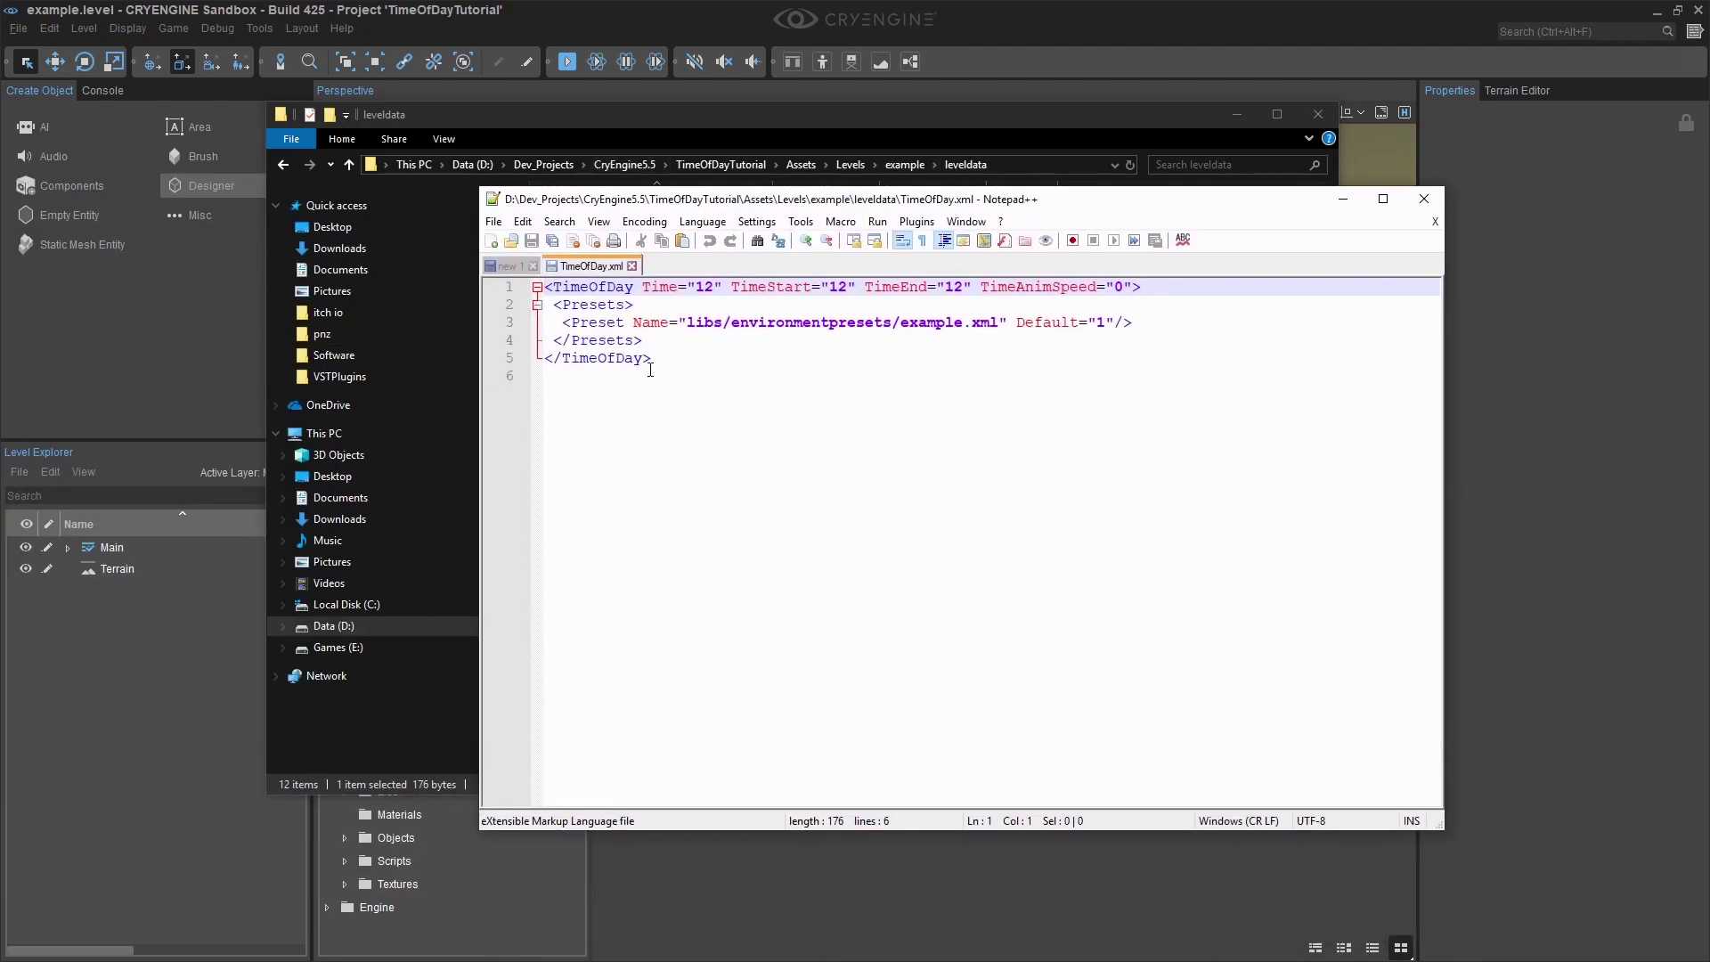
click(1383, 198)
click(1644, 16)
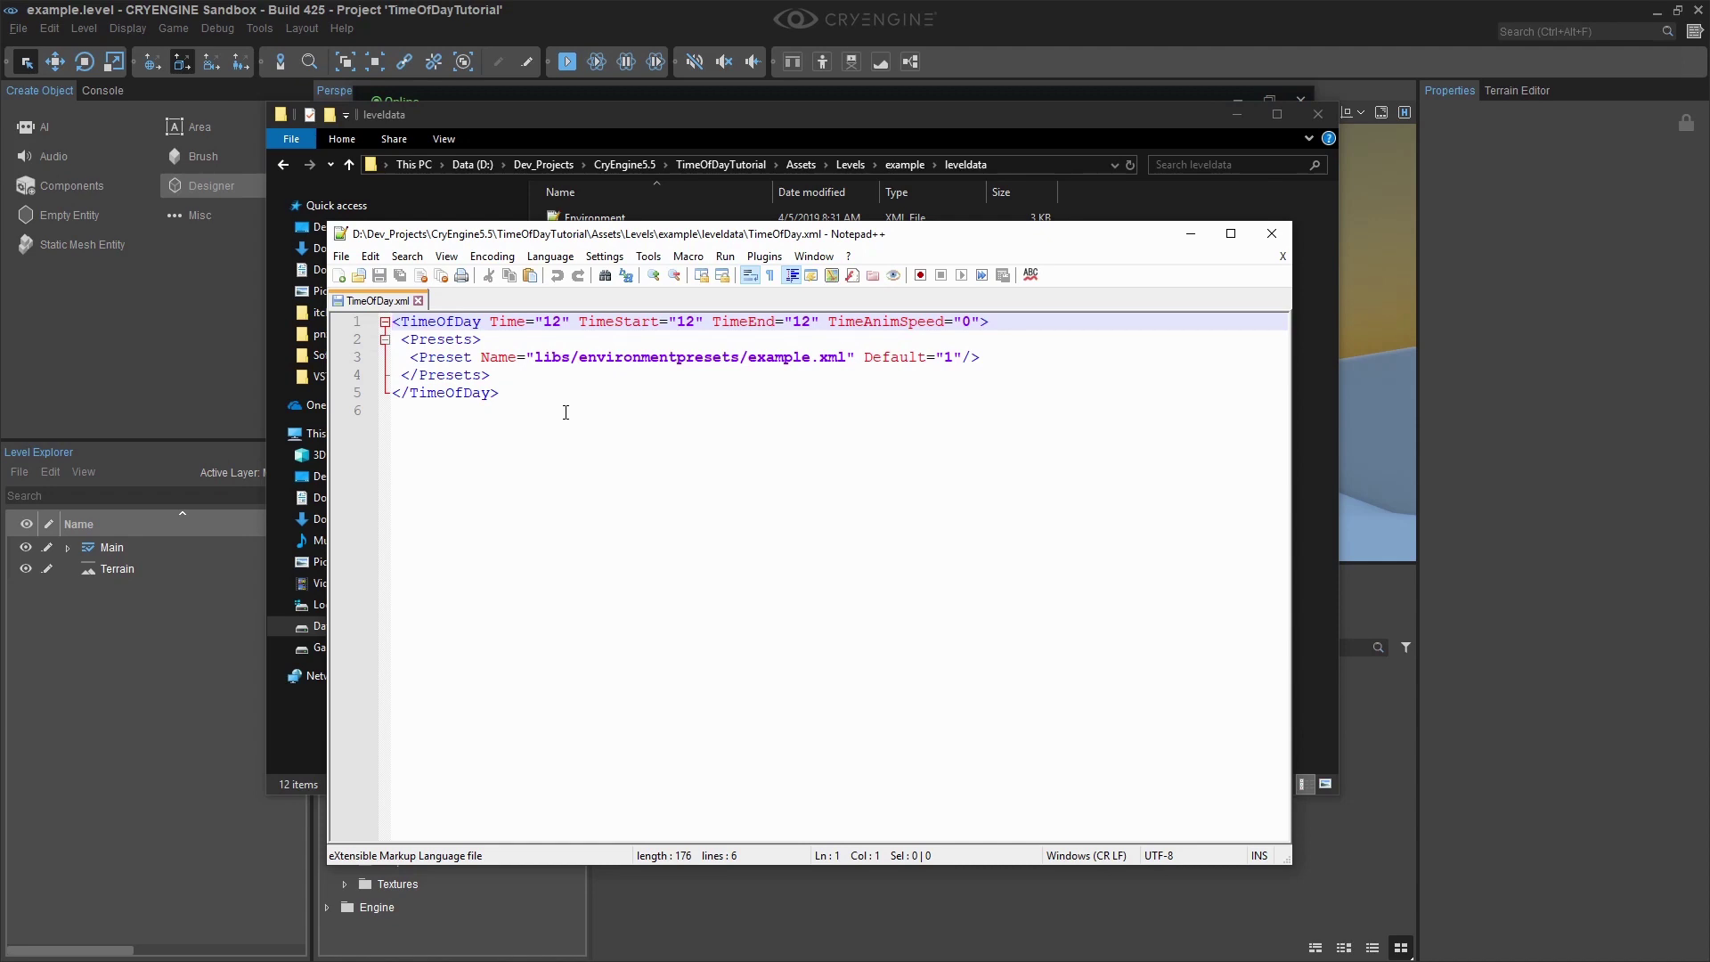
Step: Change Time="12" to 15, save the file, and close Notepad++
double_click(552, 322)
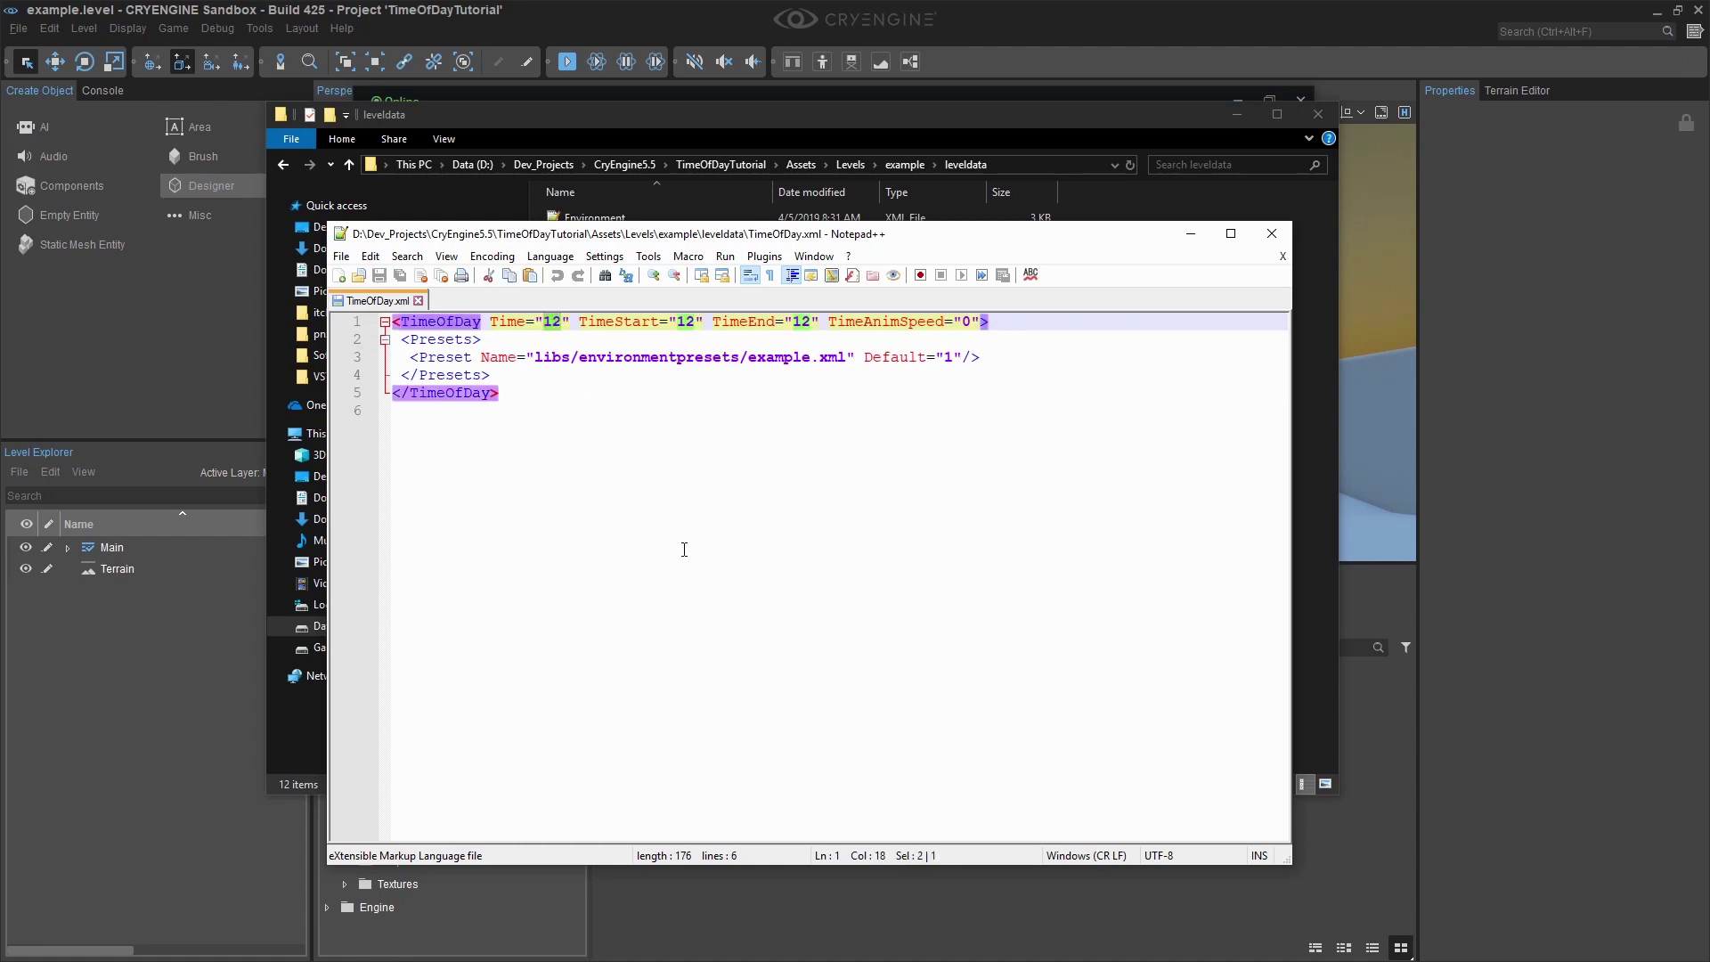
text(15)
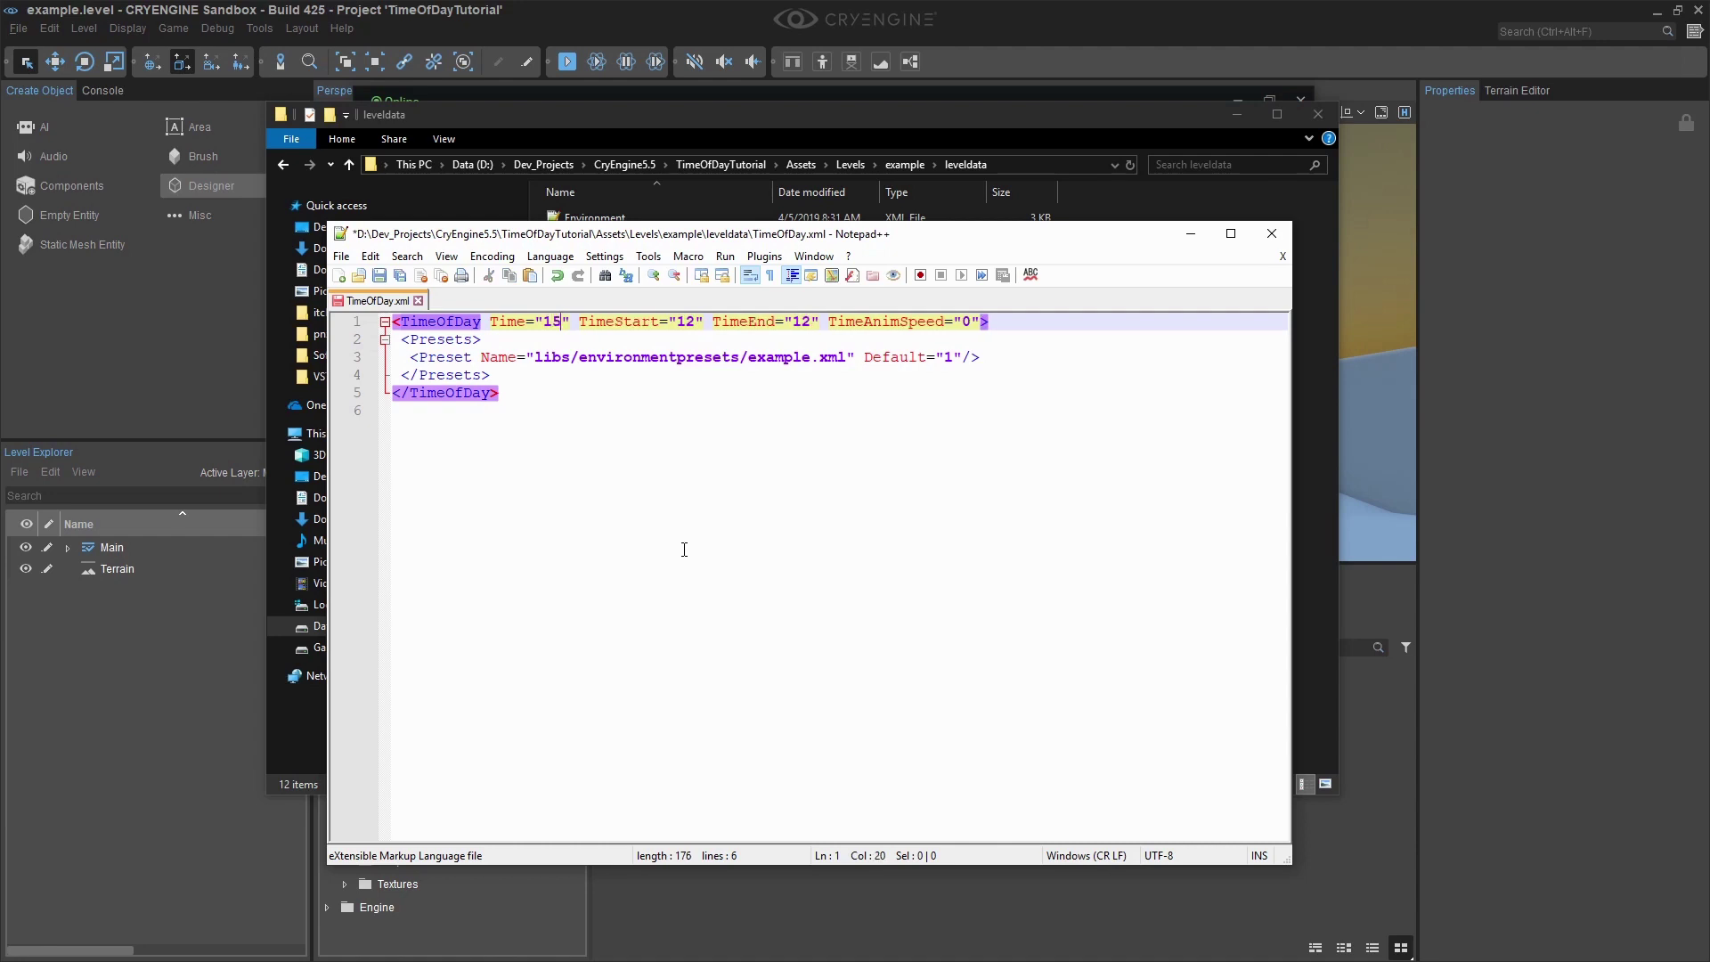
click(380, 275)
click(1268, 234)
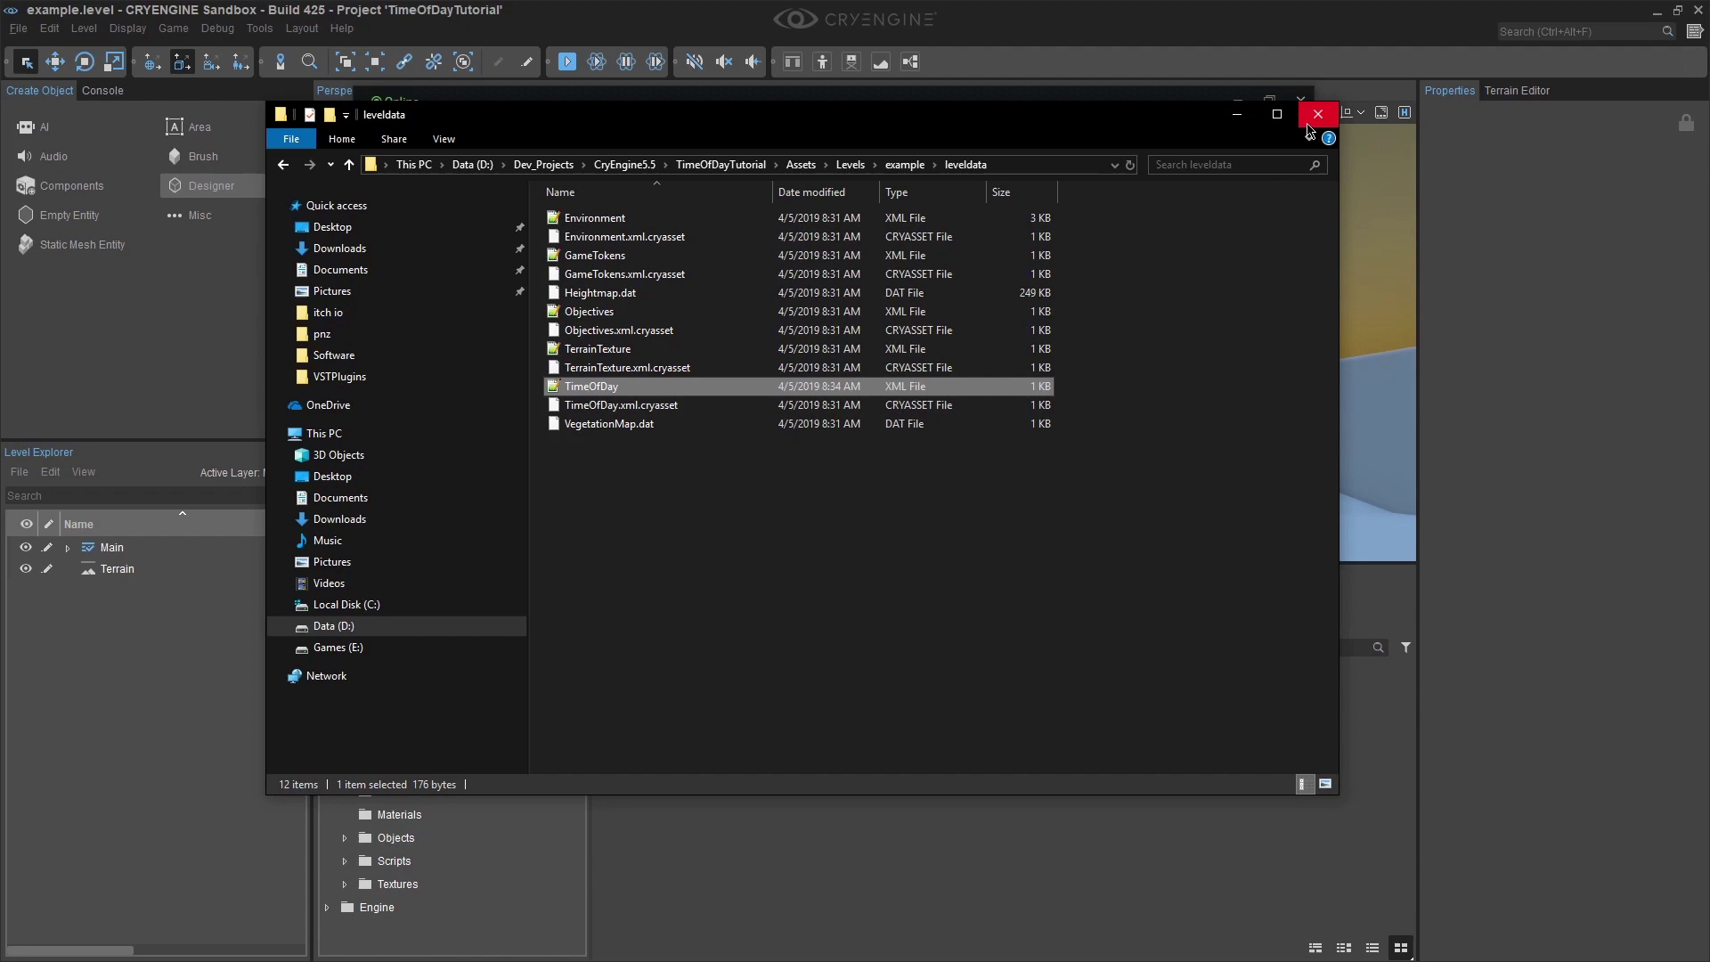
Step: Close Explorer and reopen Levels > example in Sandbox to load the 15:00 time
click(1318, 114)
click(1238, 103)
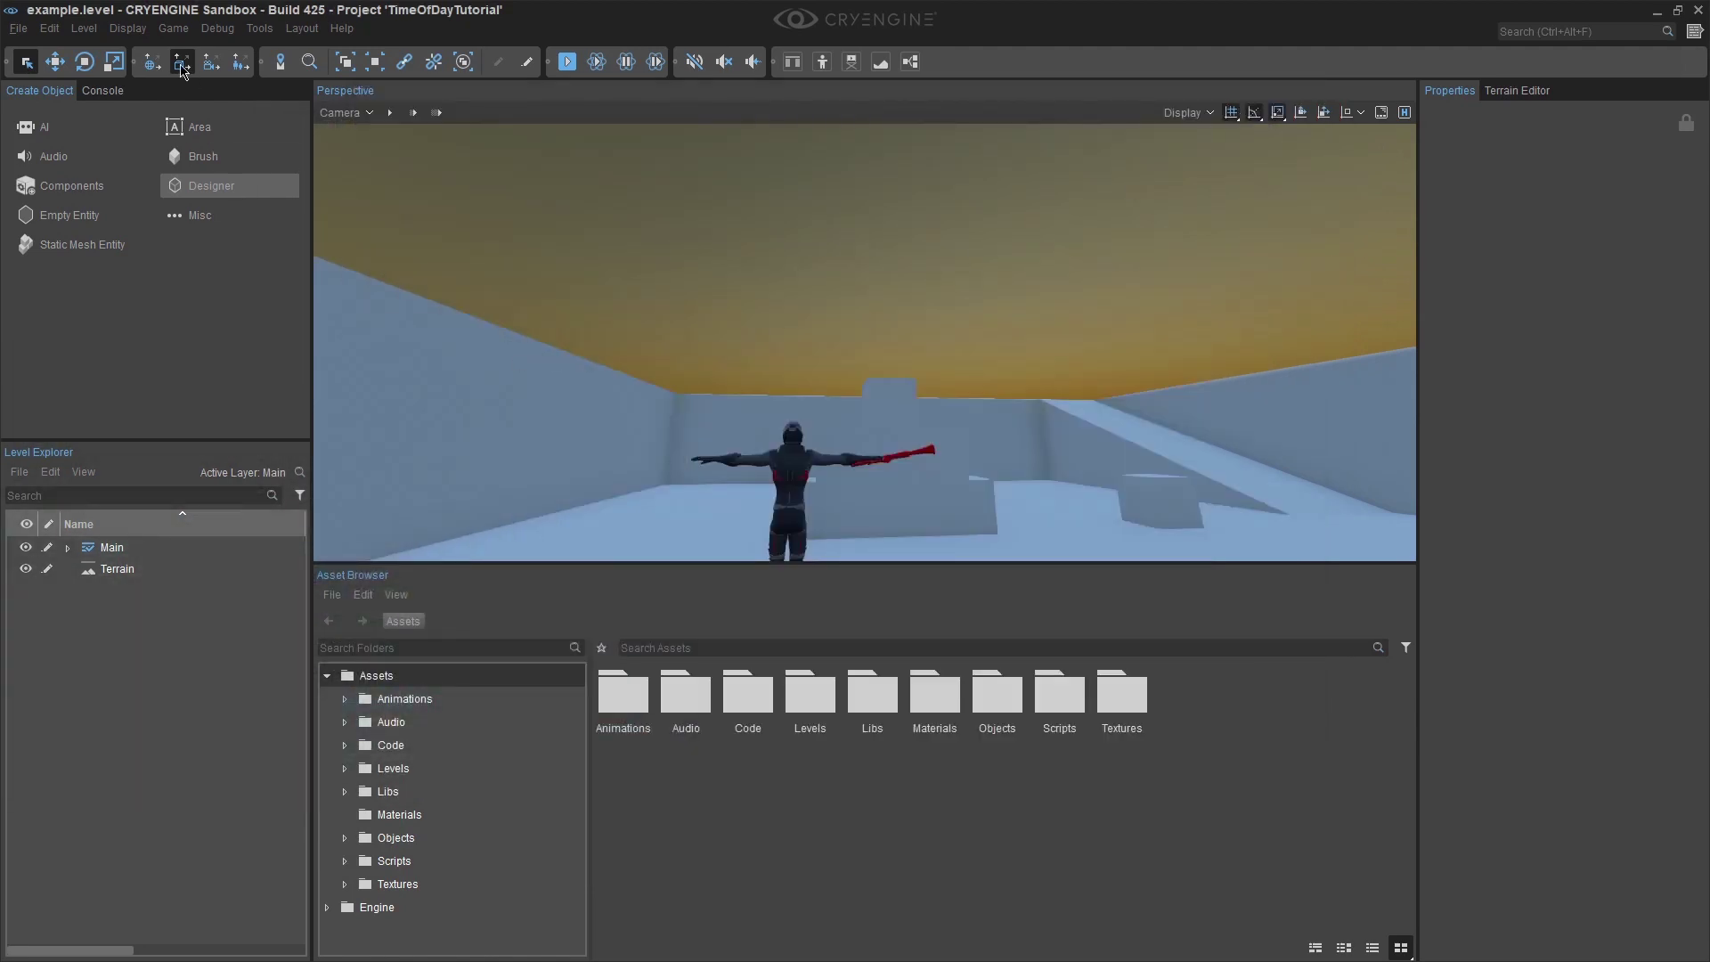
click(18, 29)
key(Escape)
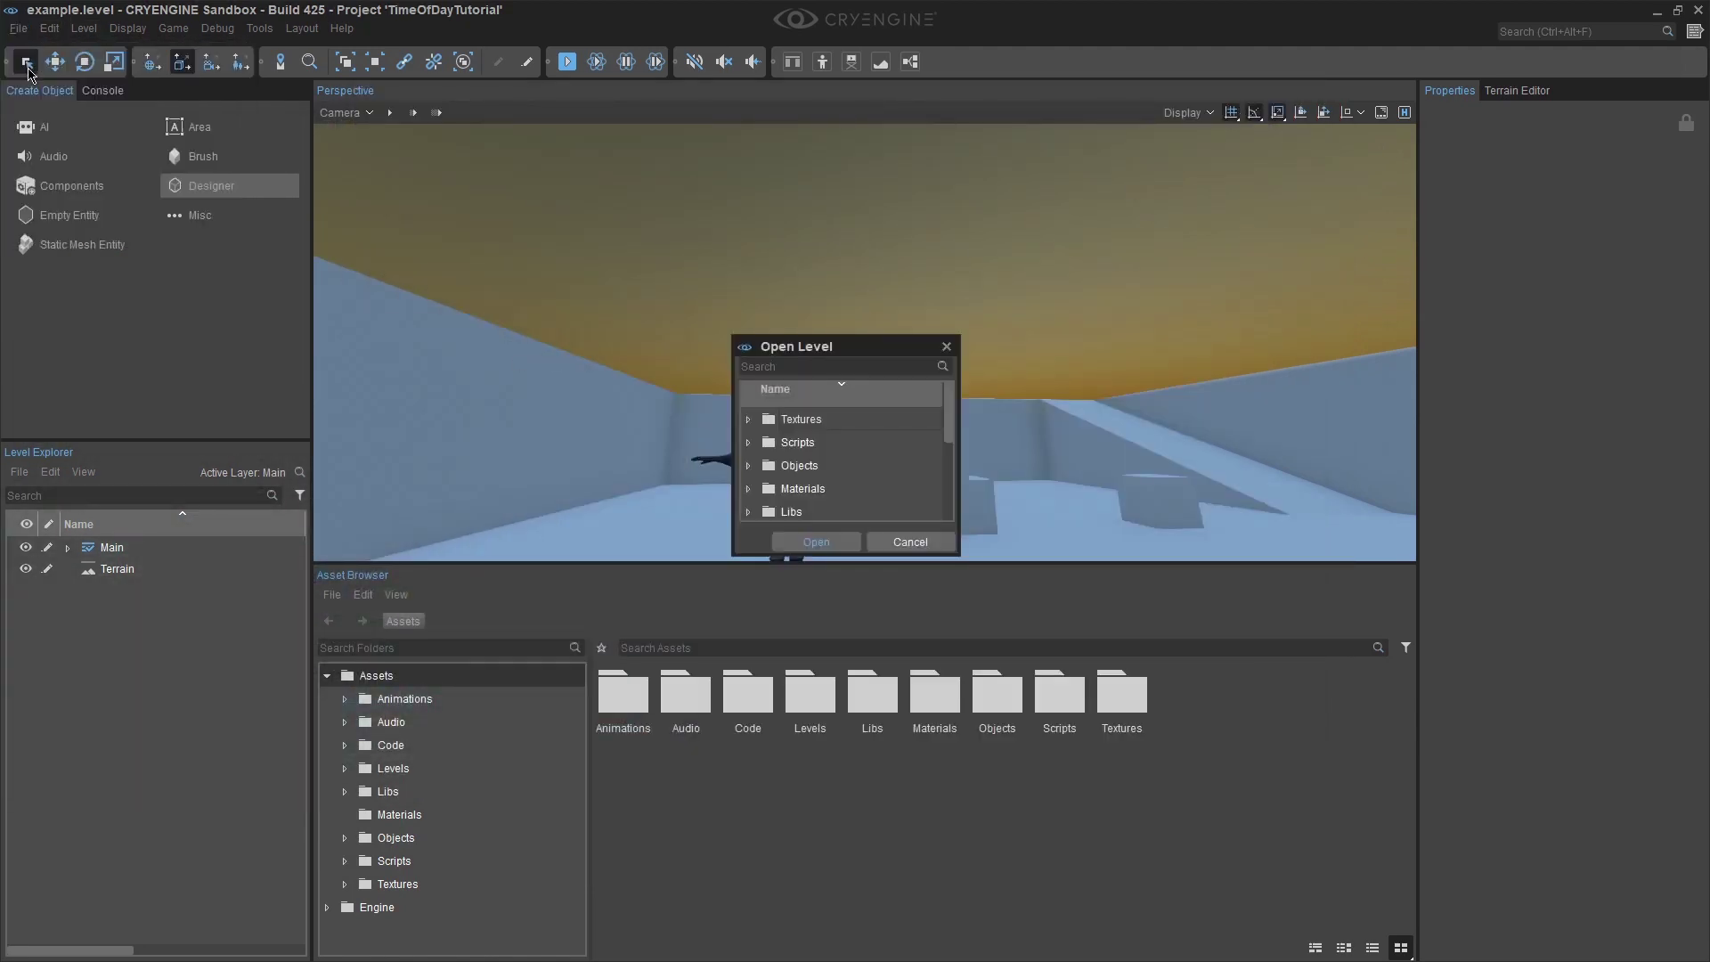
scroll(742, 463, down, 2)
click(747, 465)
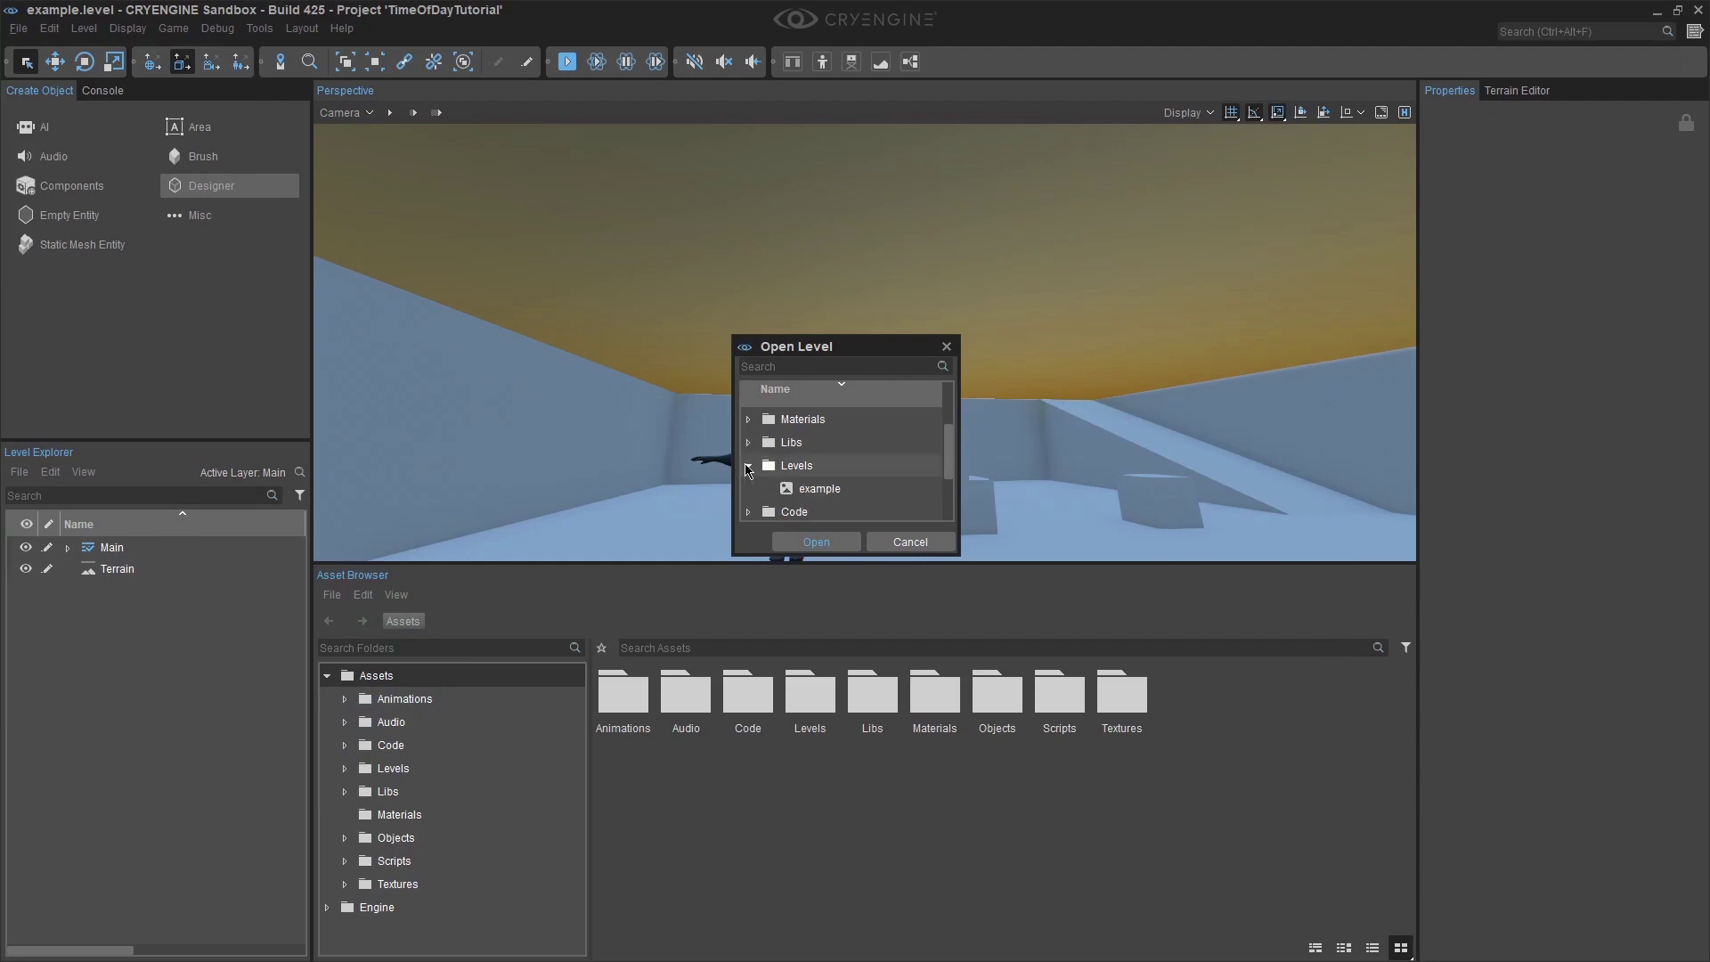
double_click(757, 488)
right_drag(652, 509, 591, 279)
key(w)
Step: Verify 15:00 in the Environment Editor, close it, and view the character and sky
click(259, 29)
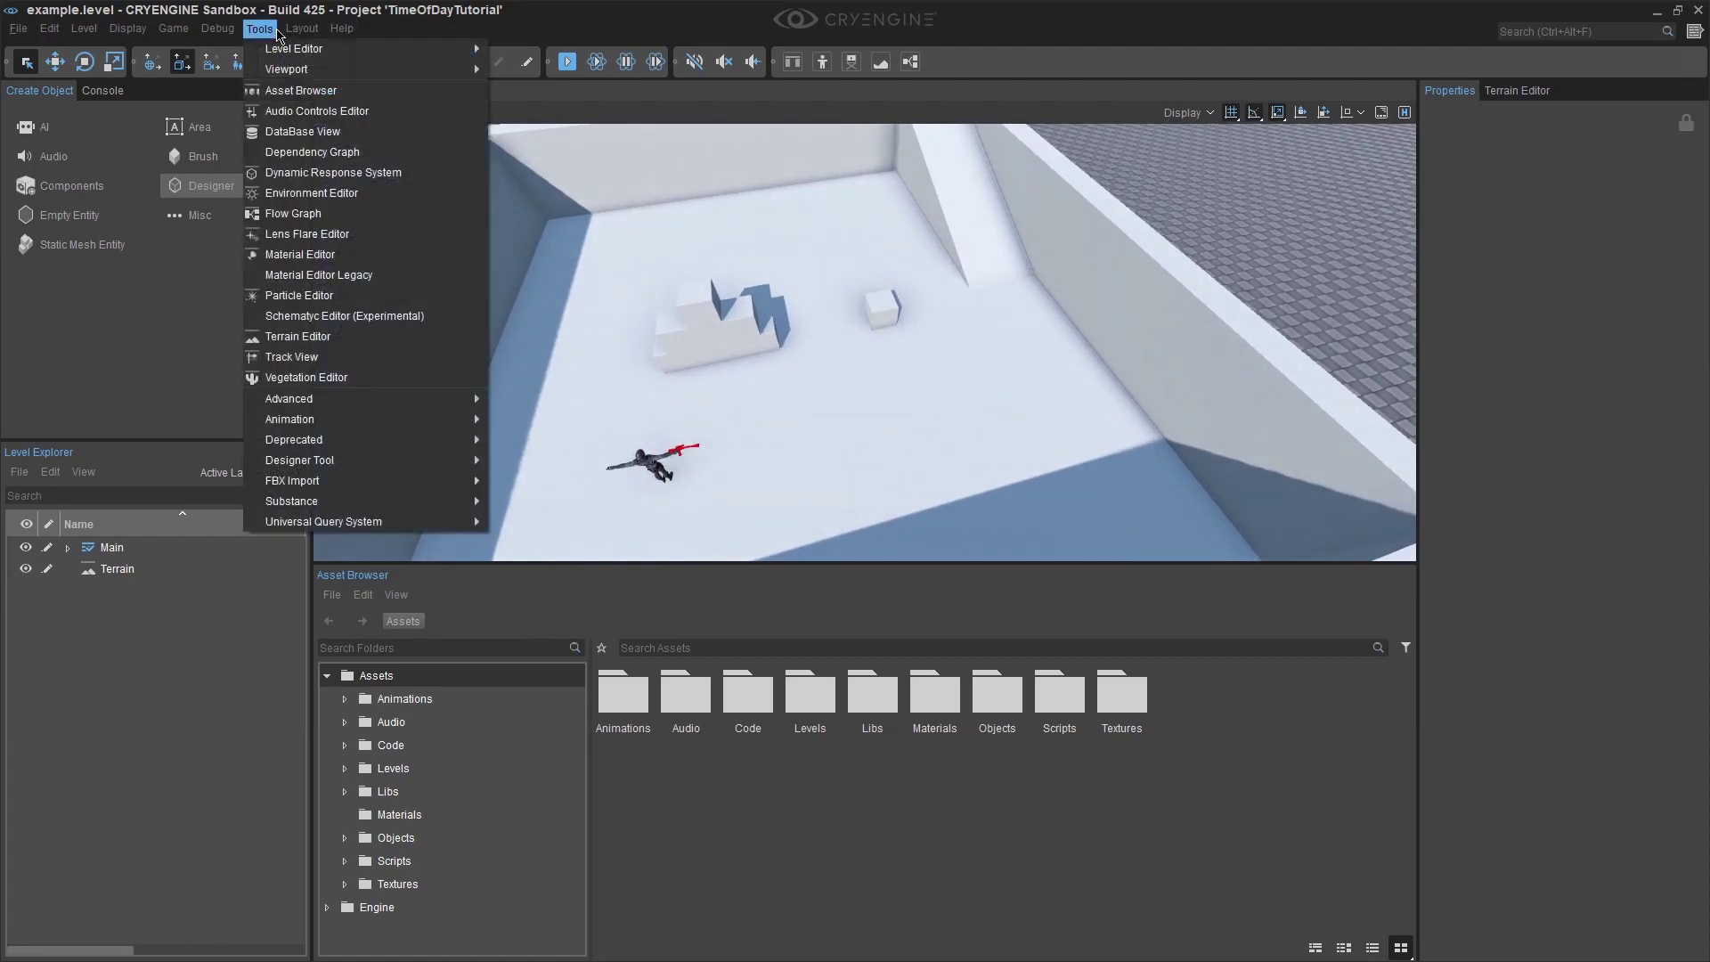
click(307, 193)
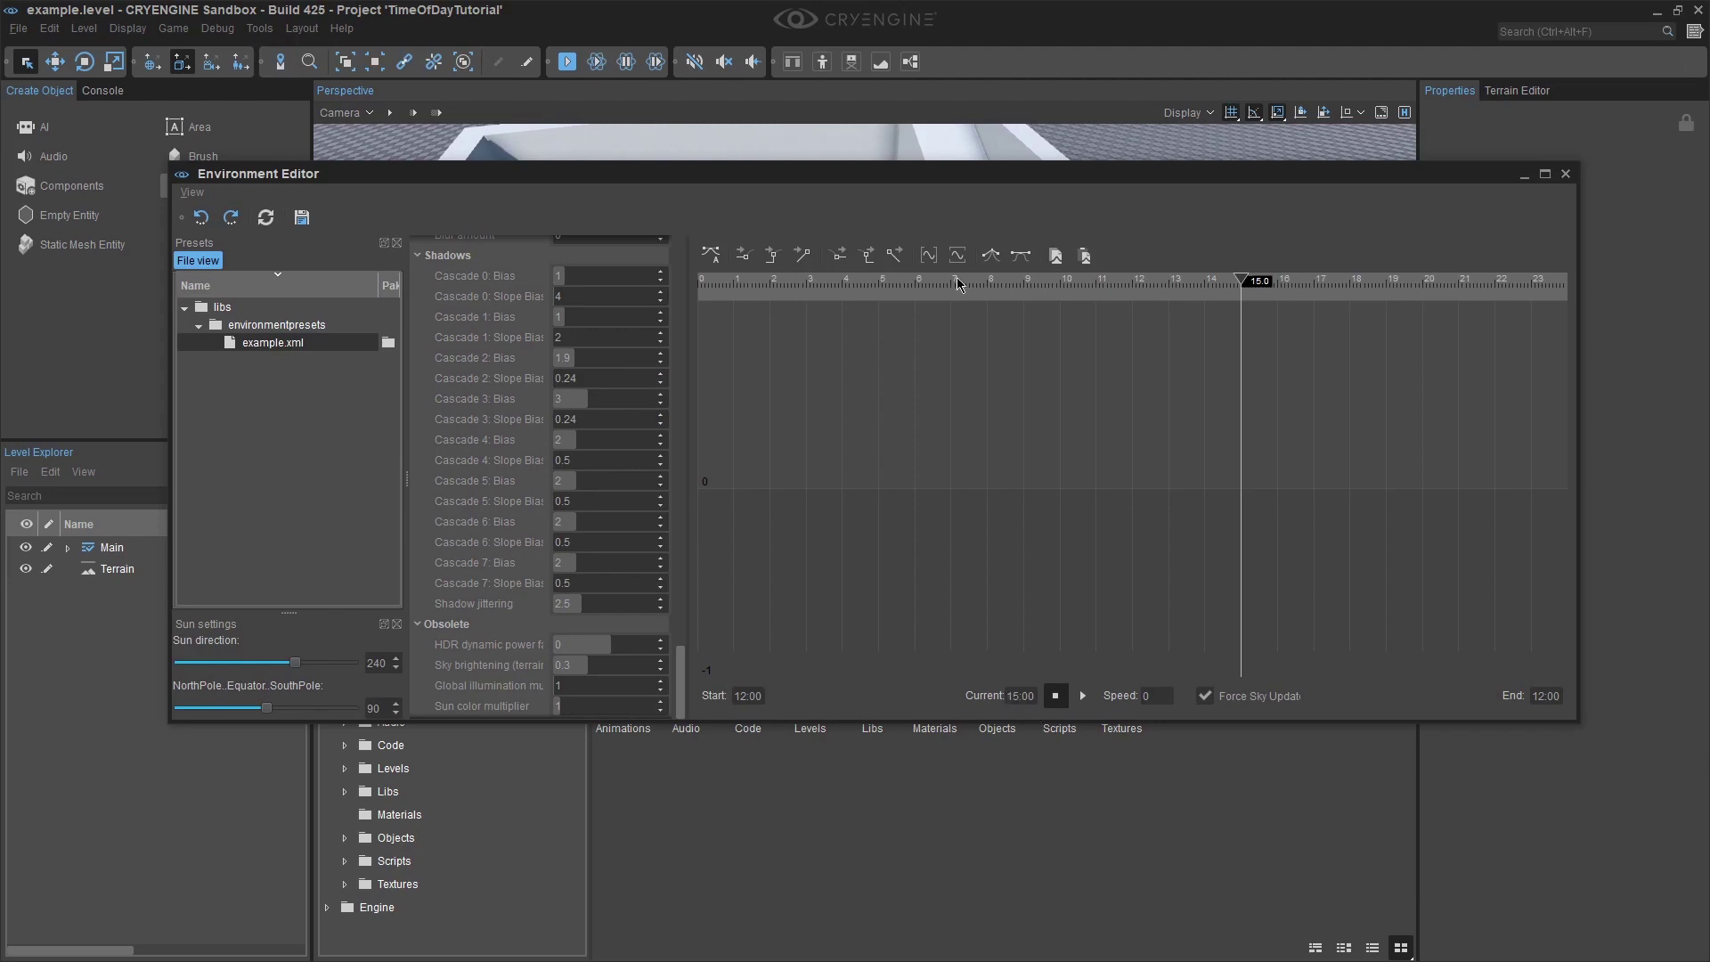
click(1566, 174)
key(w)
right_drag(1067, 403, 1031, 316)
Step: In the Scripts folder, create a C# script named TimeOfDay and open it in Visual Studio
double_click(1059, 693)
right_click(799, 802)
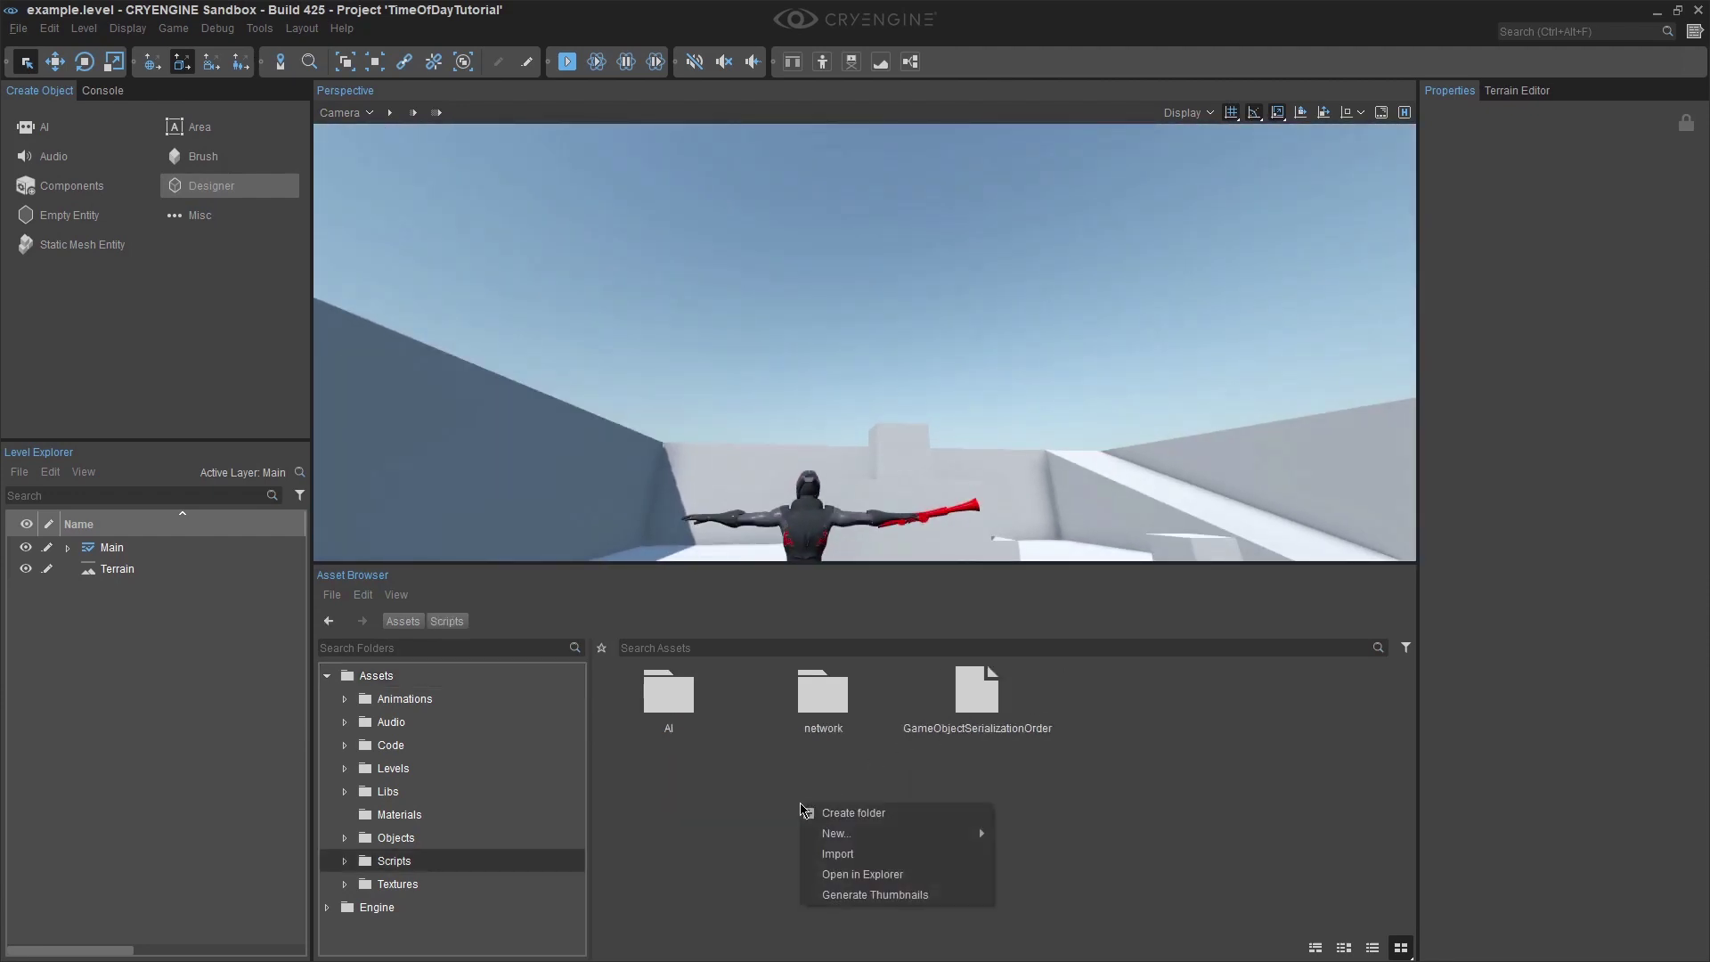
mouse_move(853, 832)
click(1023, 836)
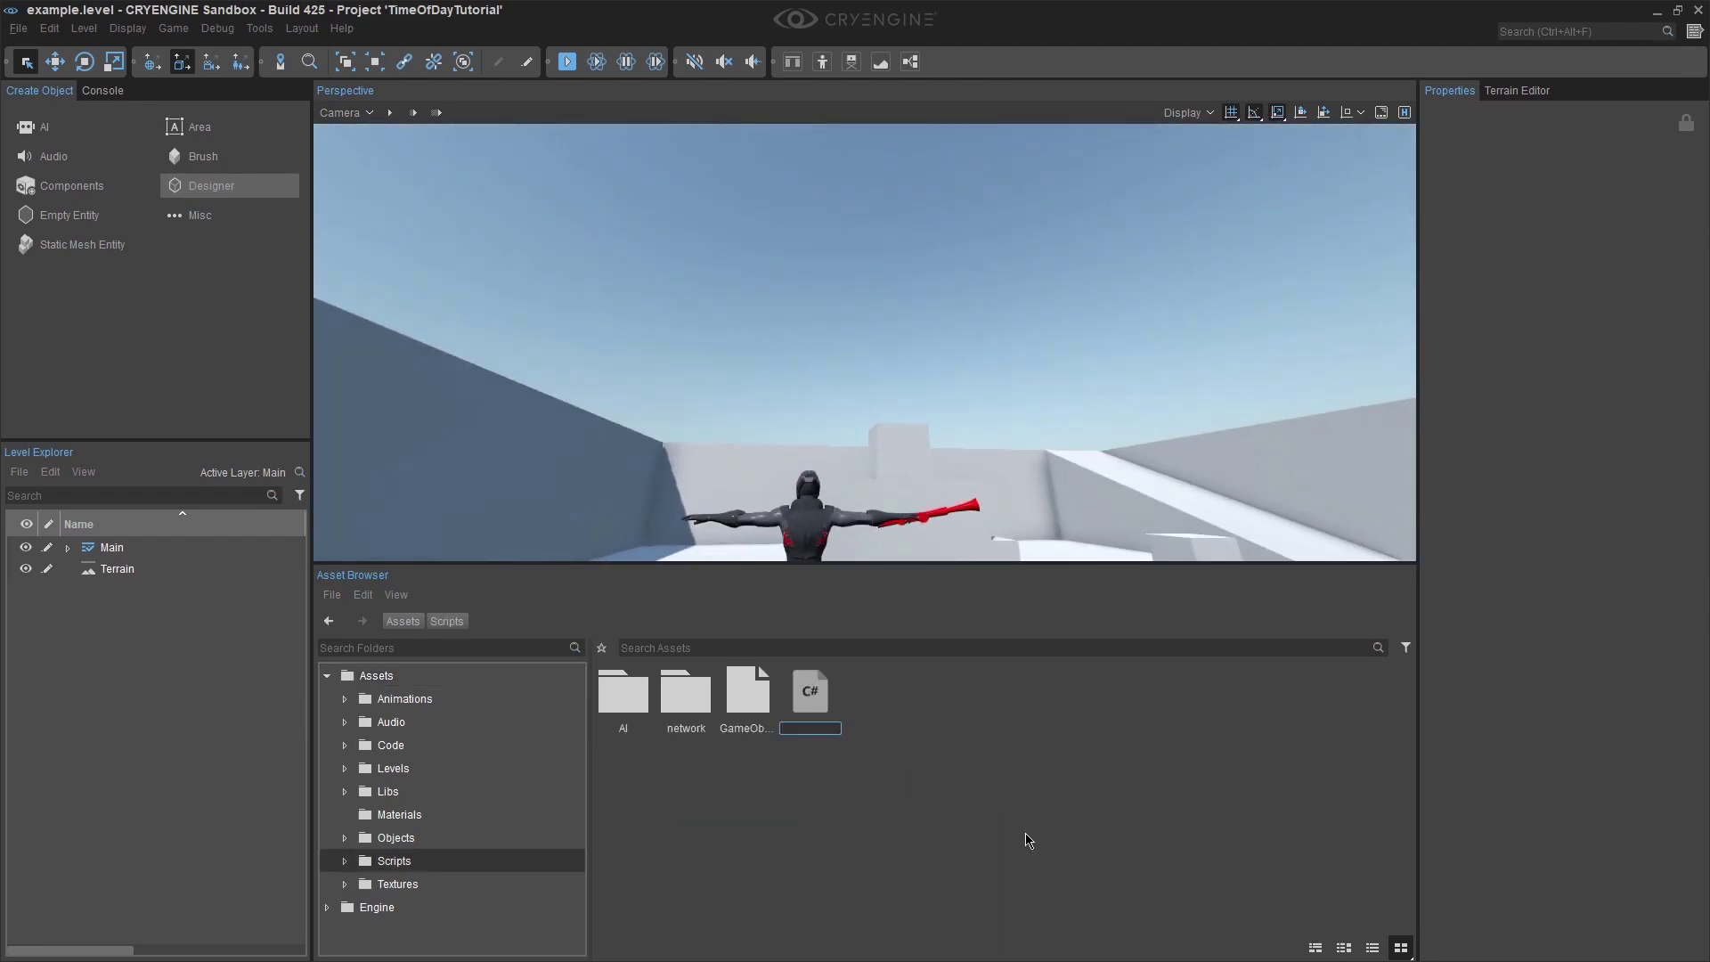
text(TimeOfDay)
key(Return)
double_click(821, 696)
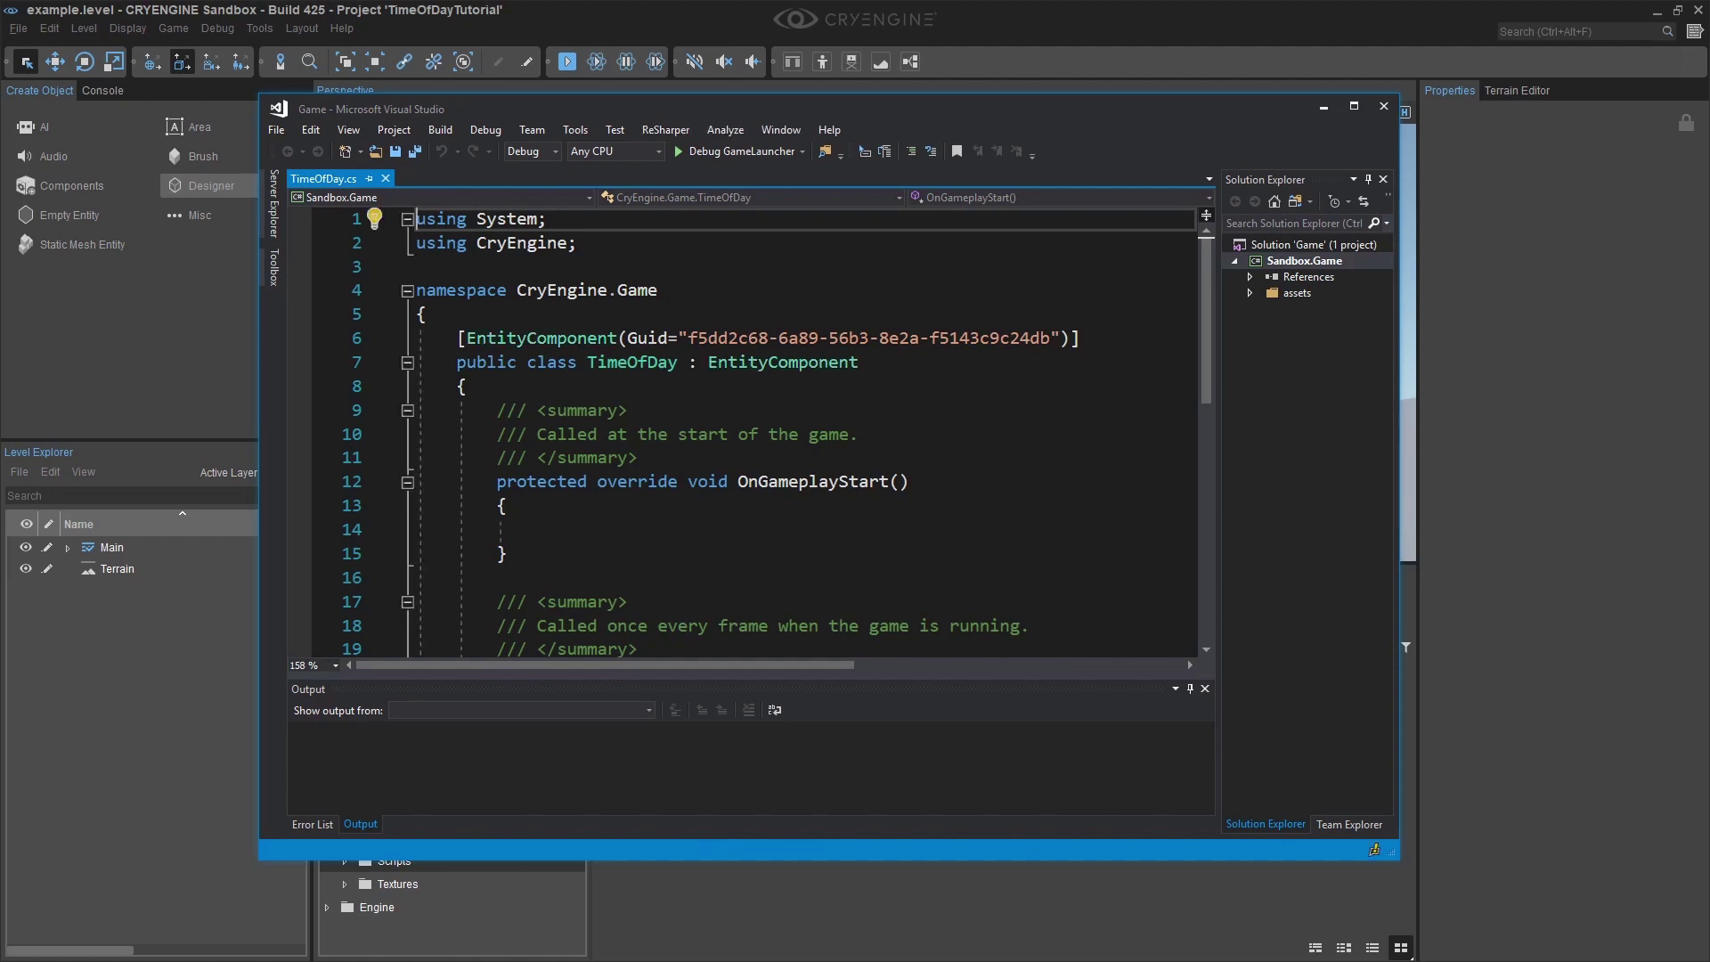
Step: Add Engine.Console.ExecuteString("e_TimeOfDay 24"); inside OnGameplayStart and save TimeOfDay.cs
click(578, 533)
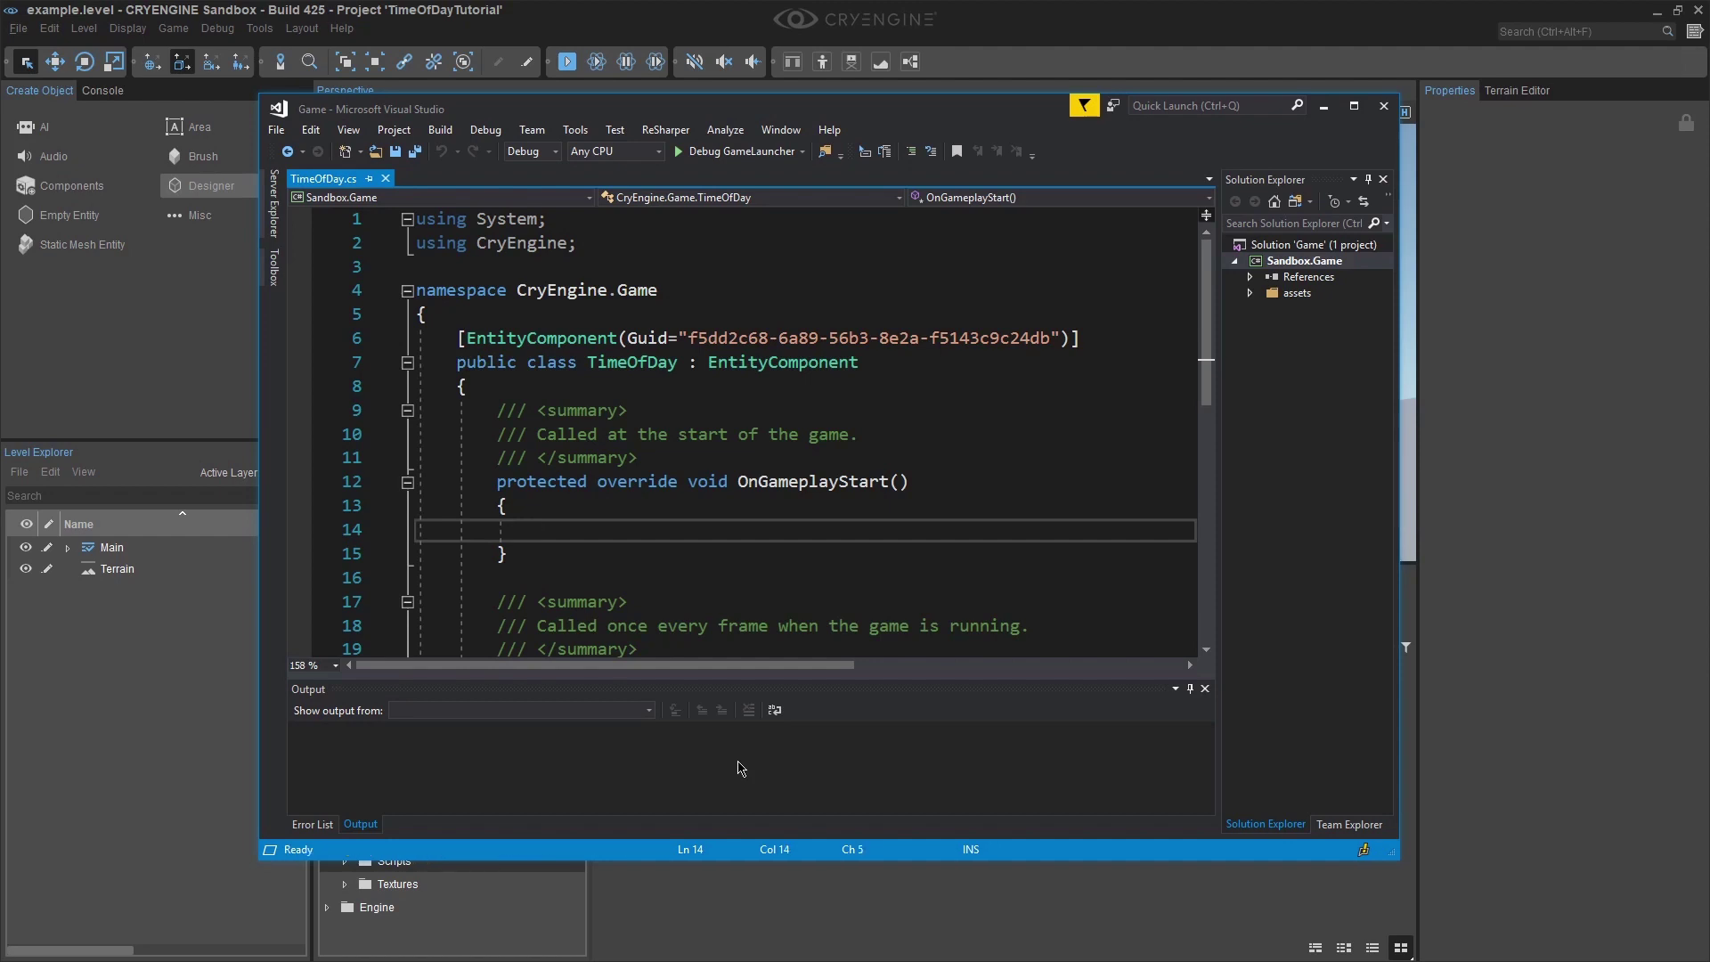
text(Engine)
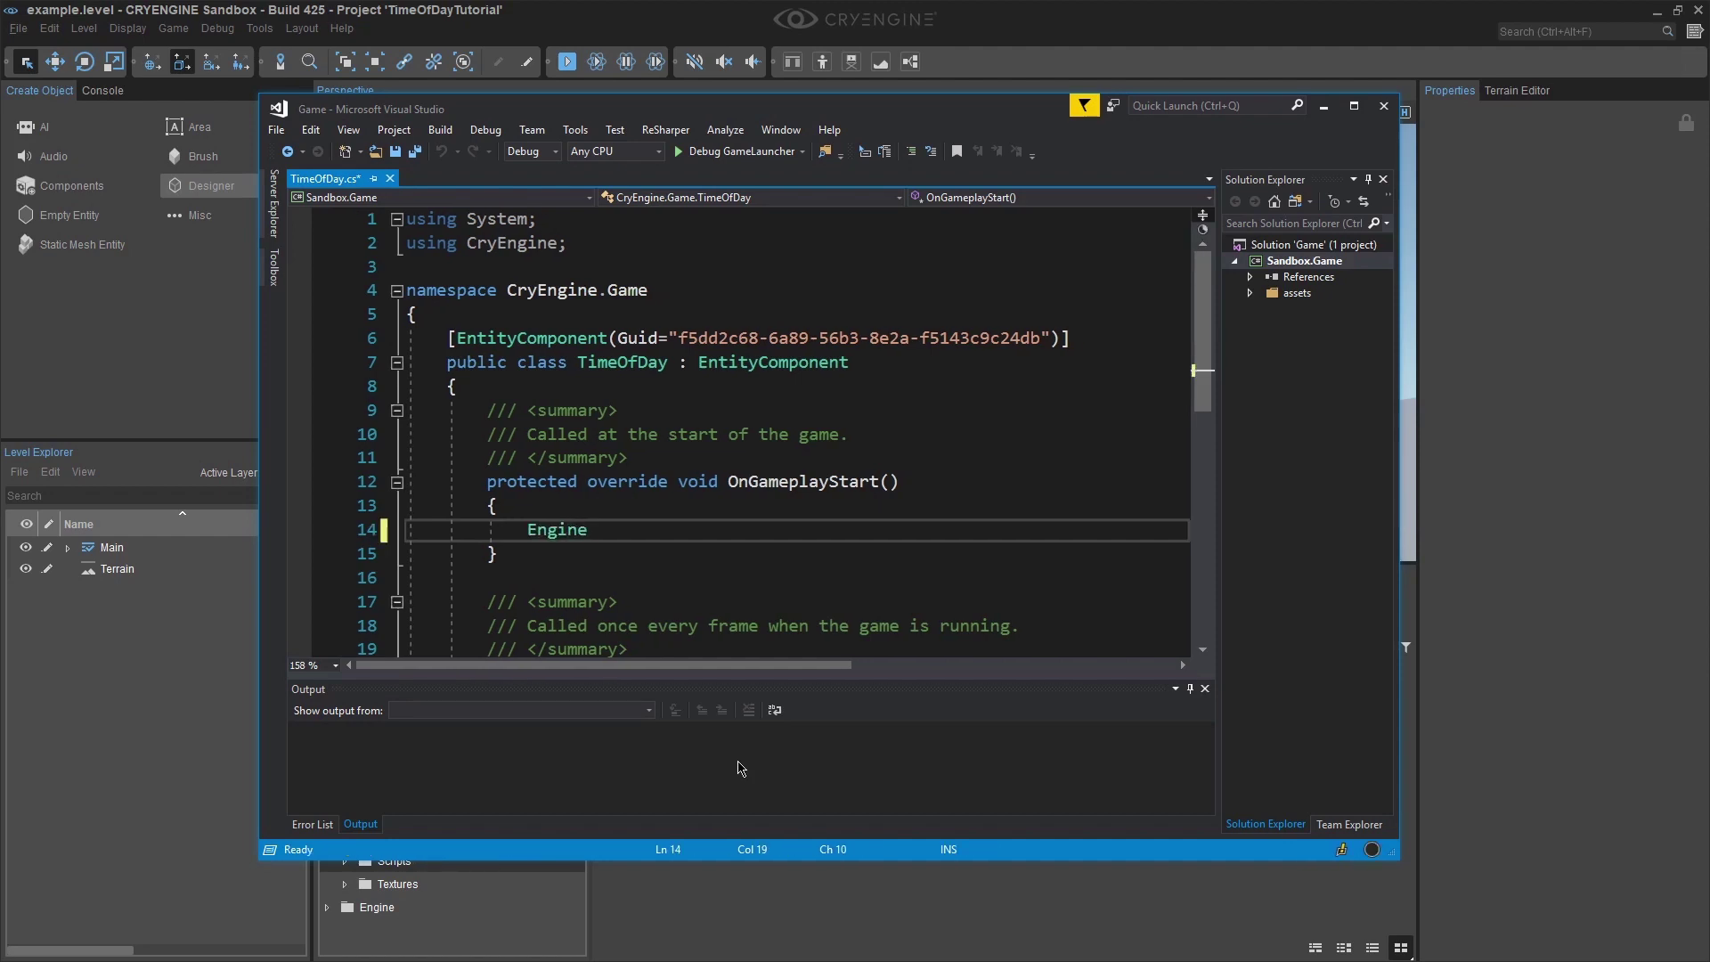
text(.Console.)
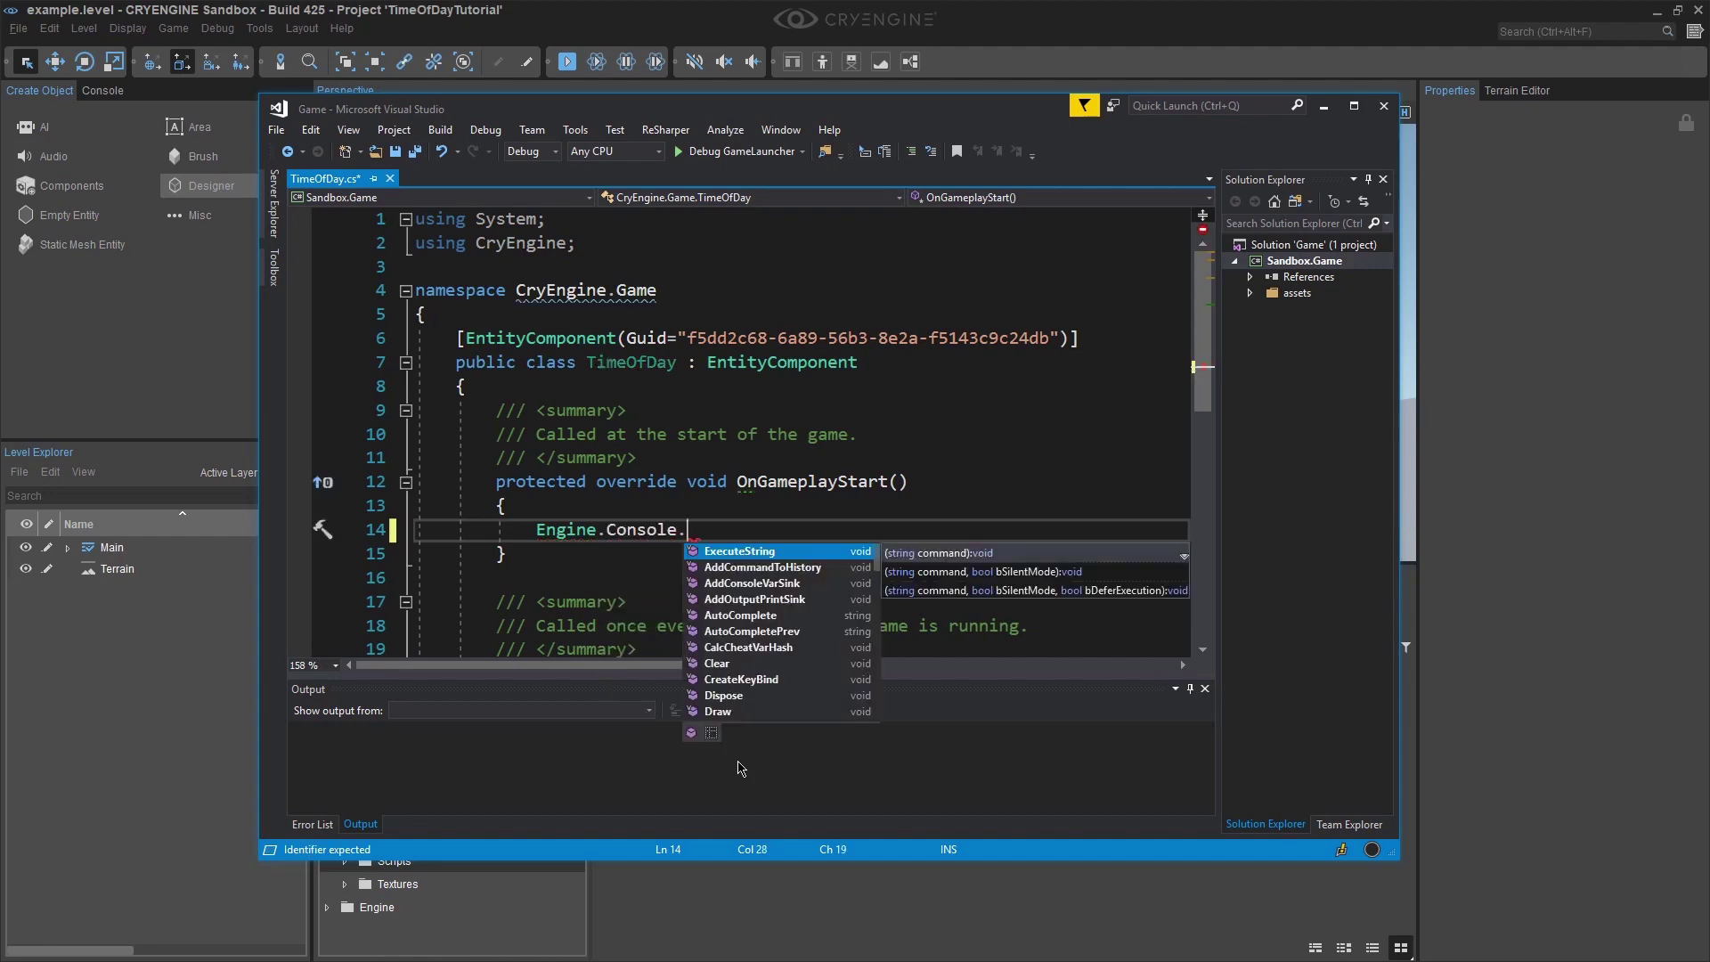
text(ExecuteString(")
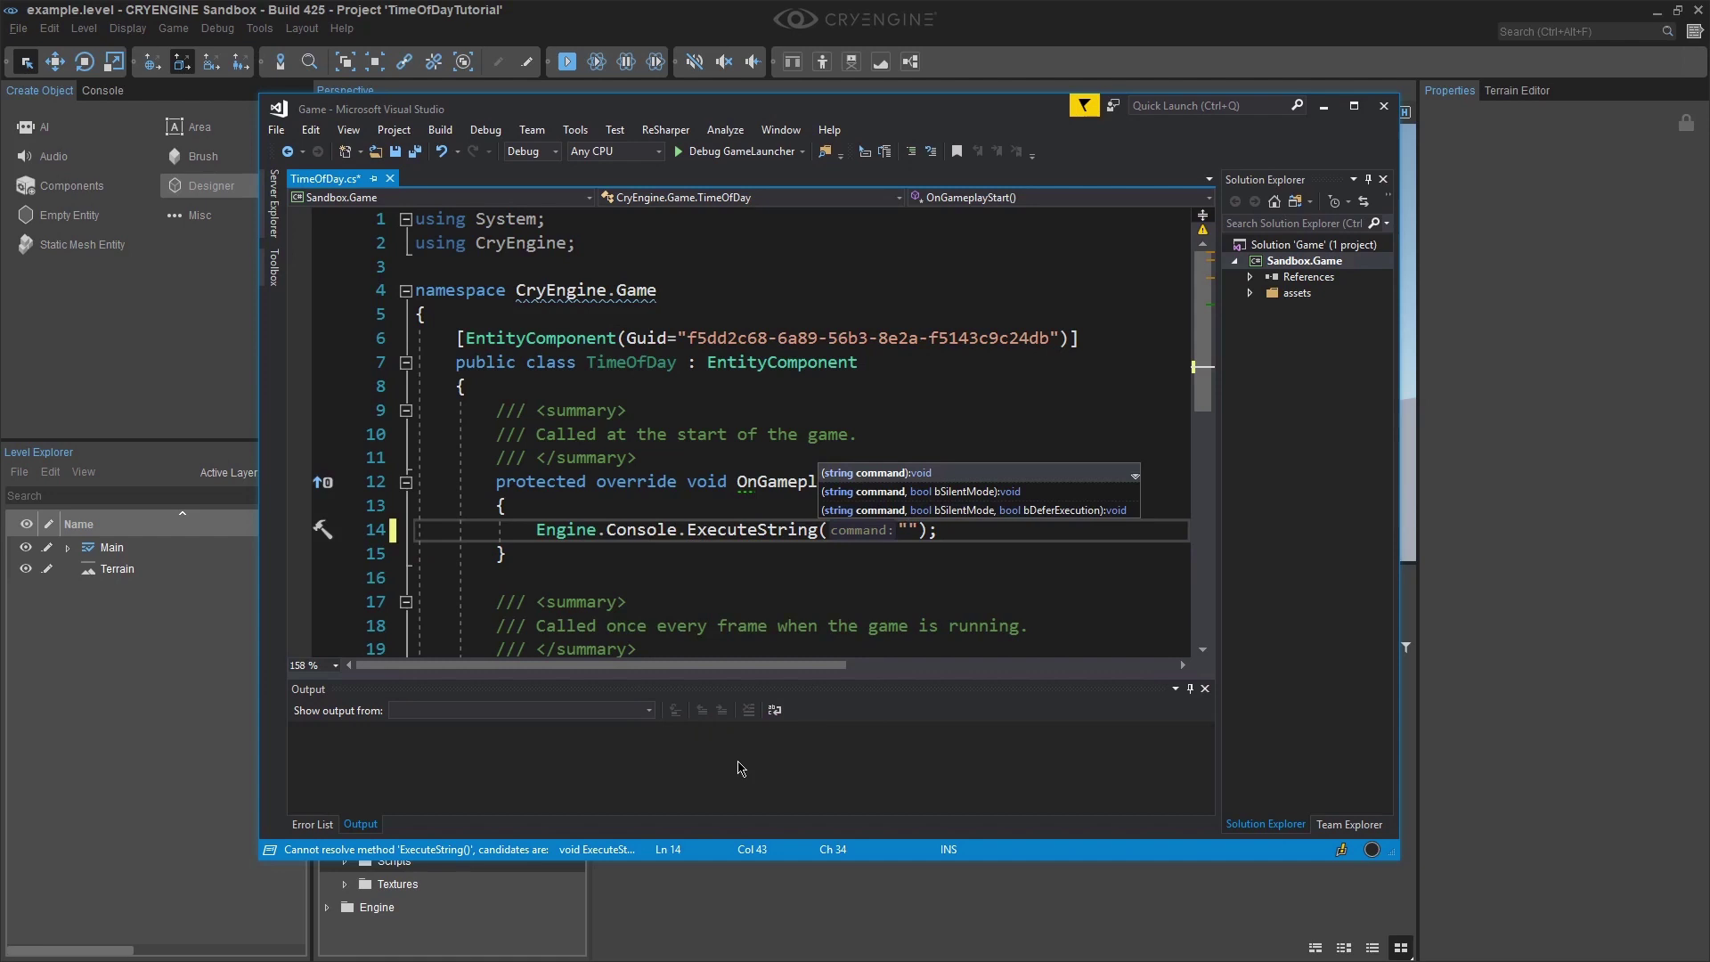
text(e_TimeO)
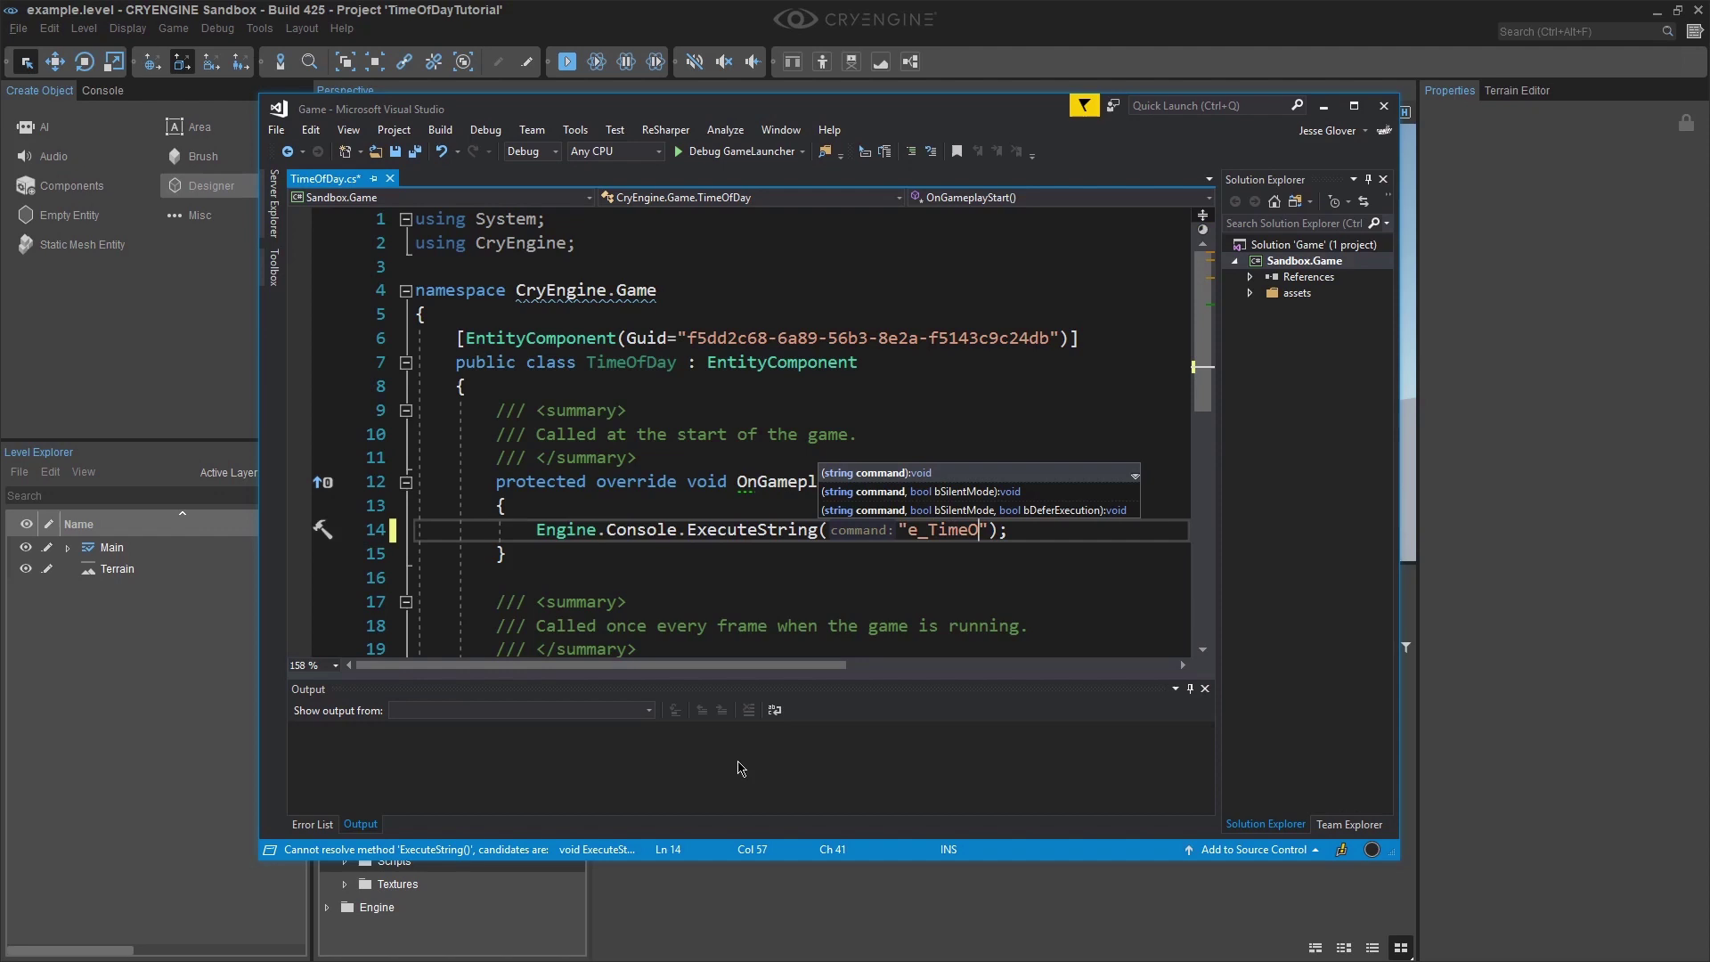
text(fDay)
text(24)
click(959, 614)
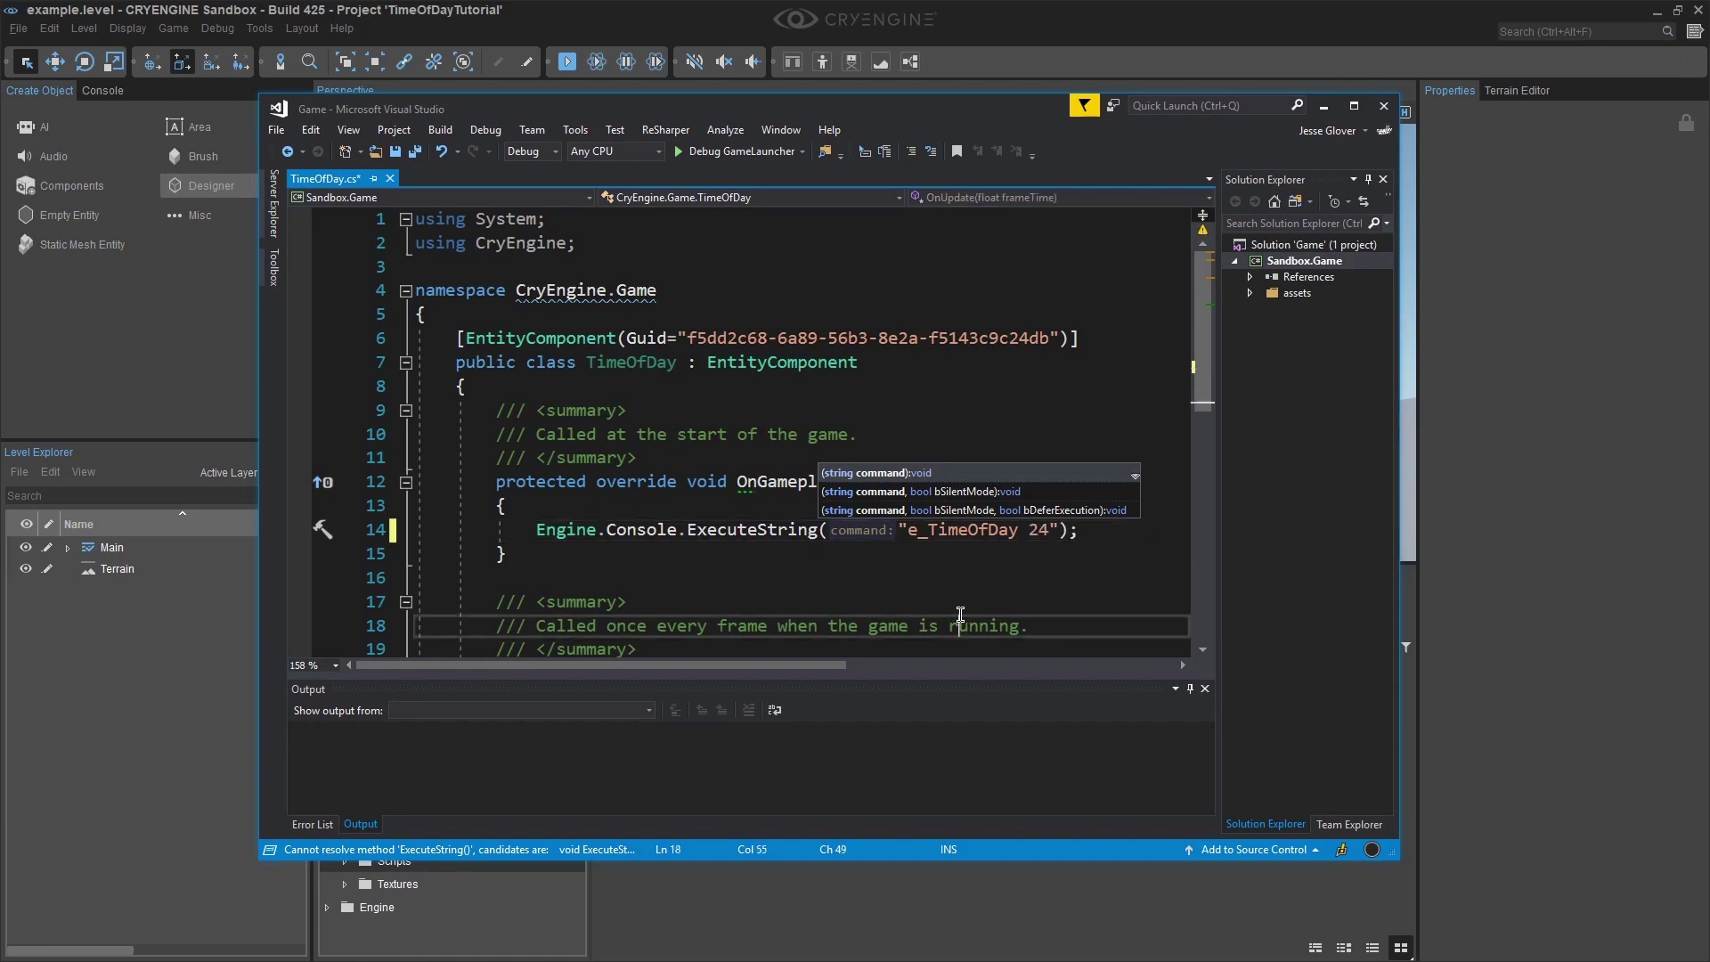
key(ctrl+s)
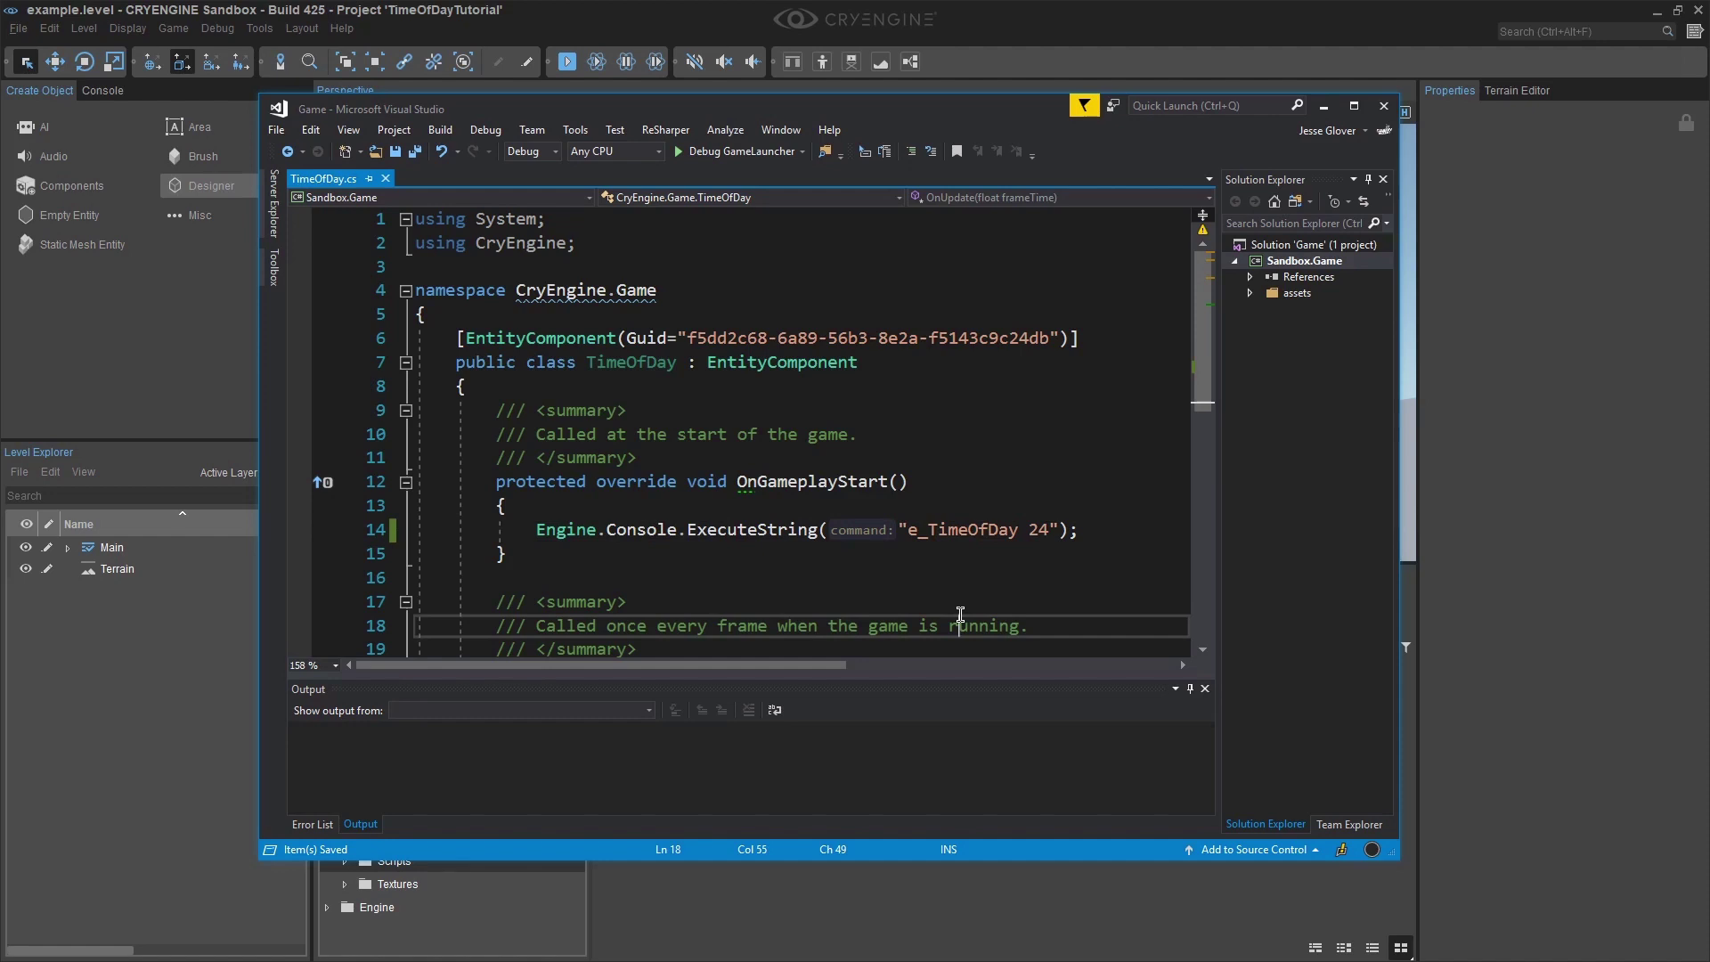
click(830, 435)
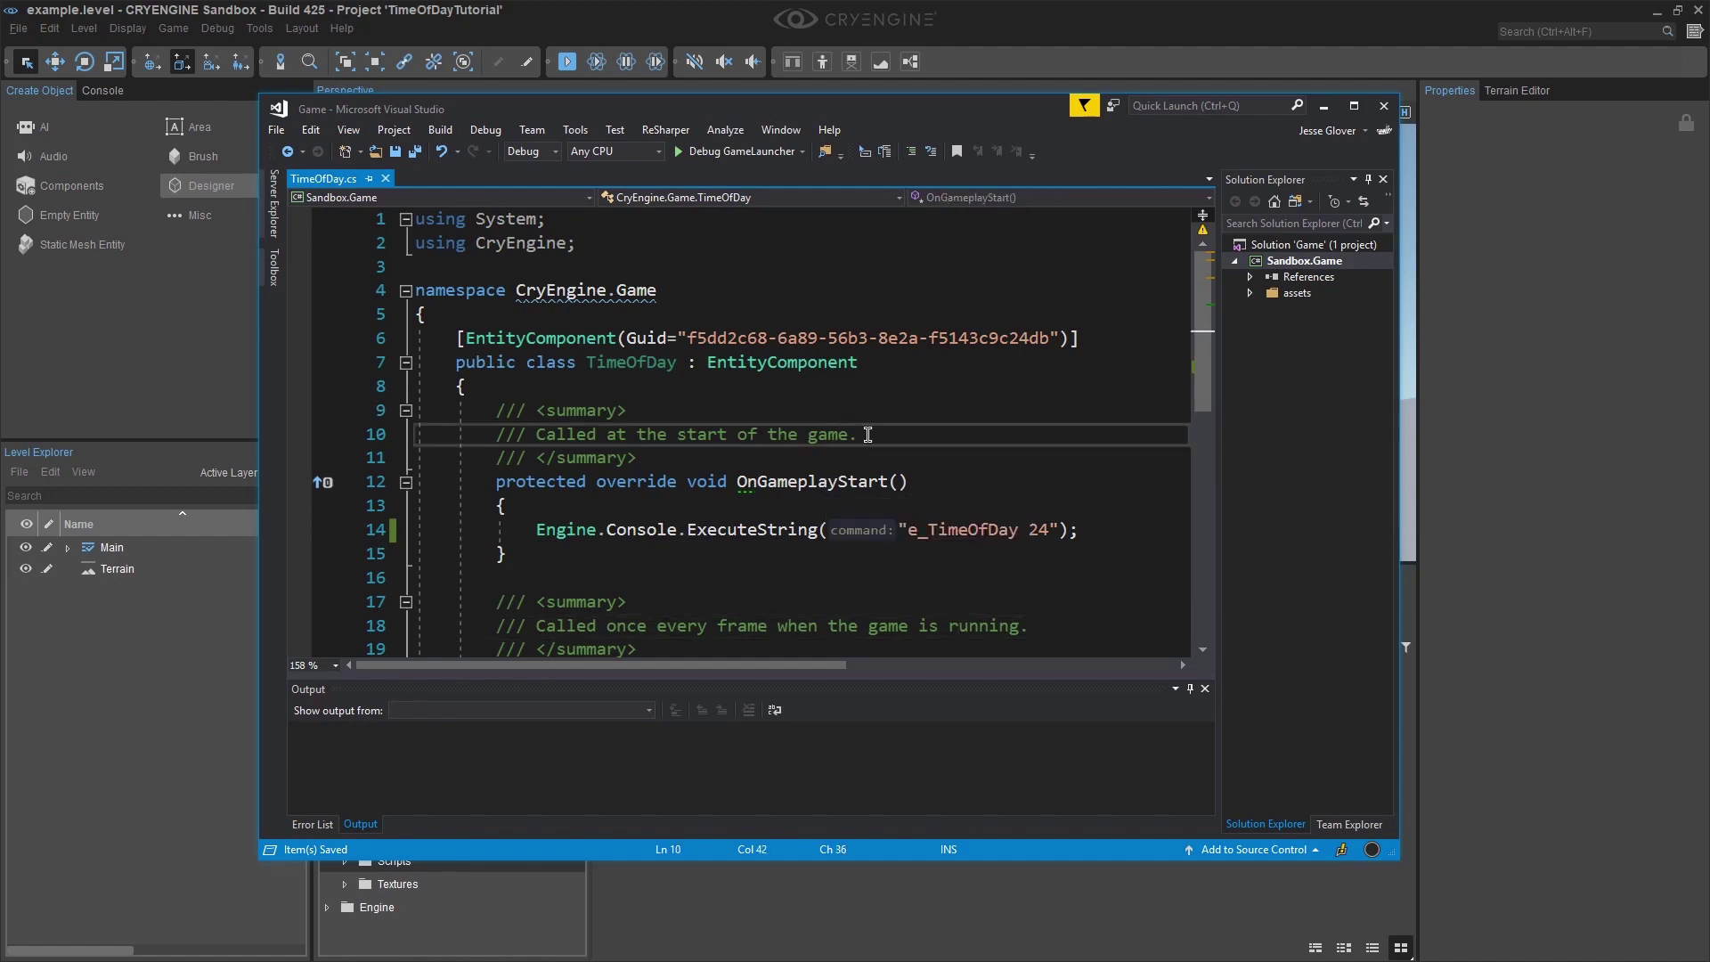
Step: Close Visual Studio and place an empty entity in the level
click(1387, 107)
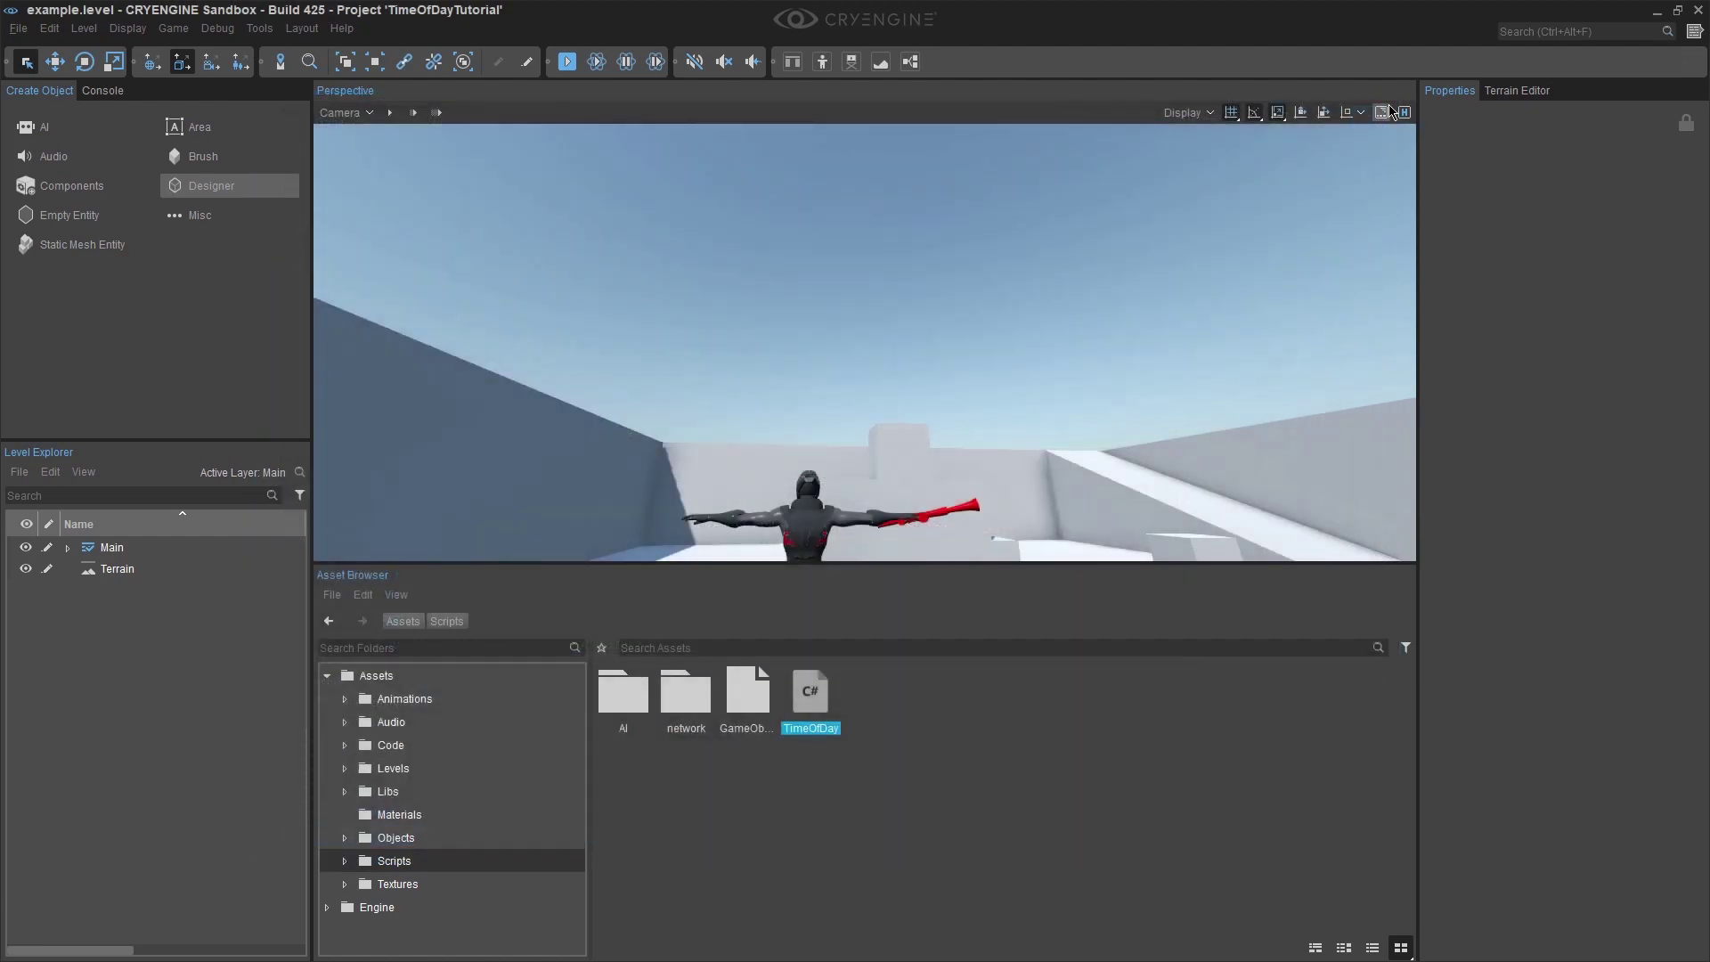
click(68, 215)
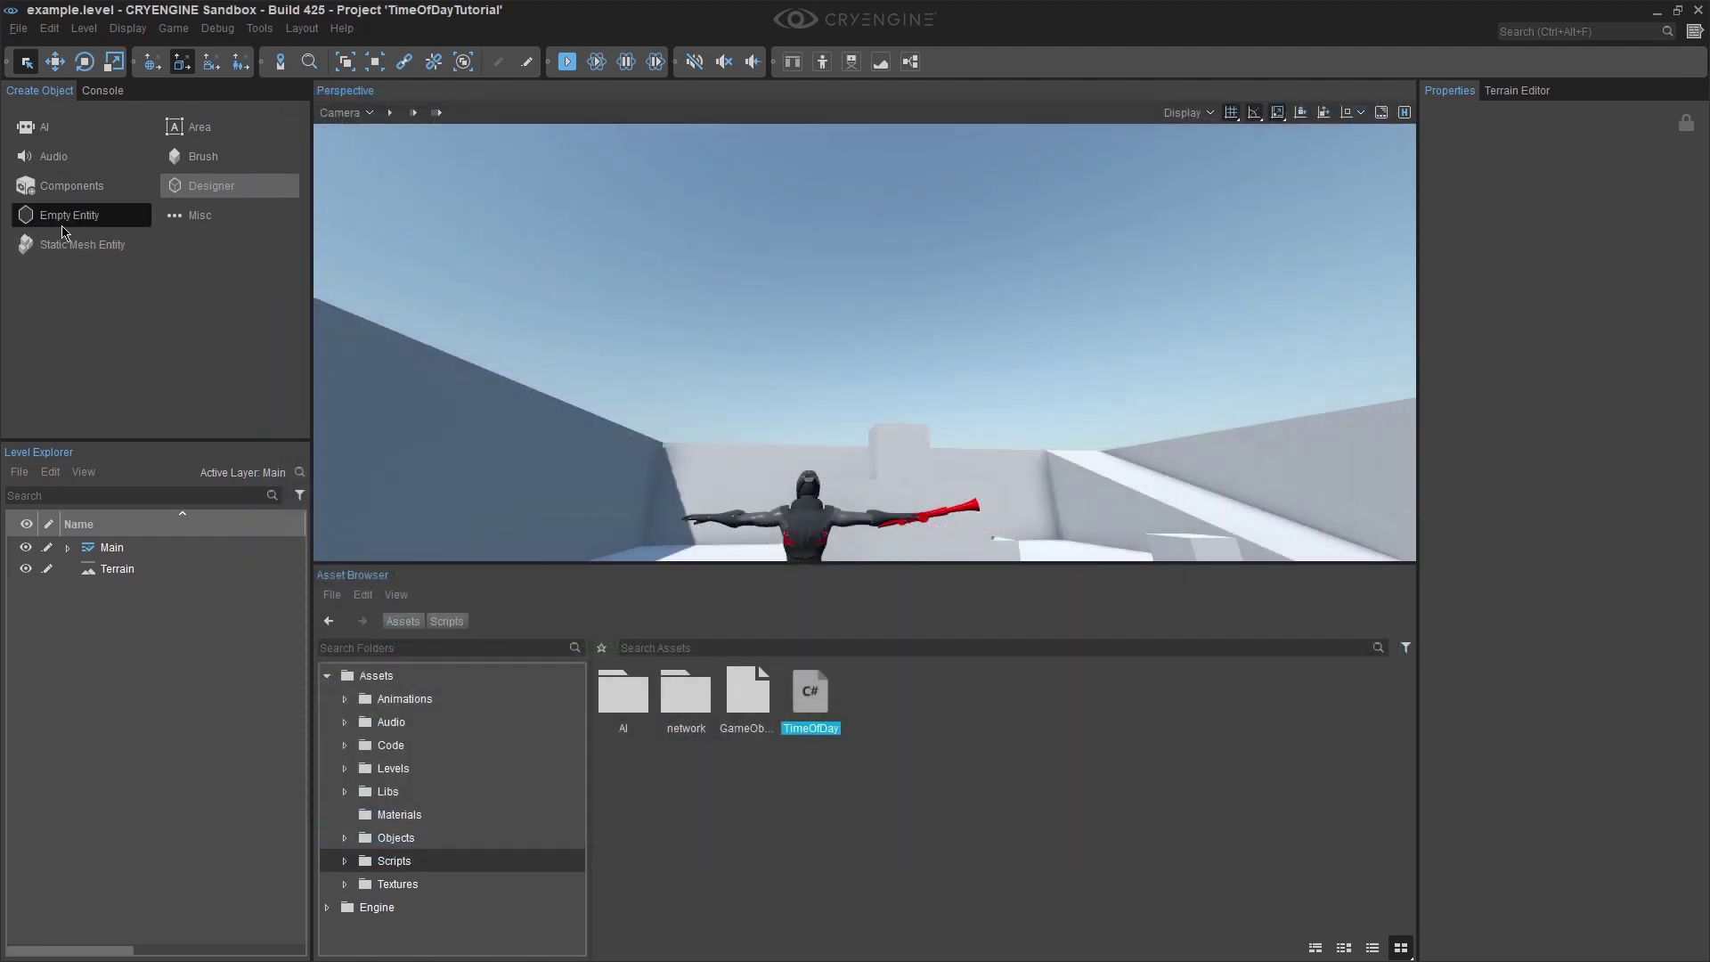
click(770, 406)
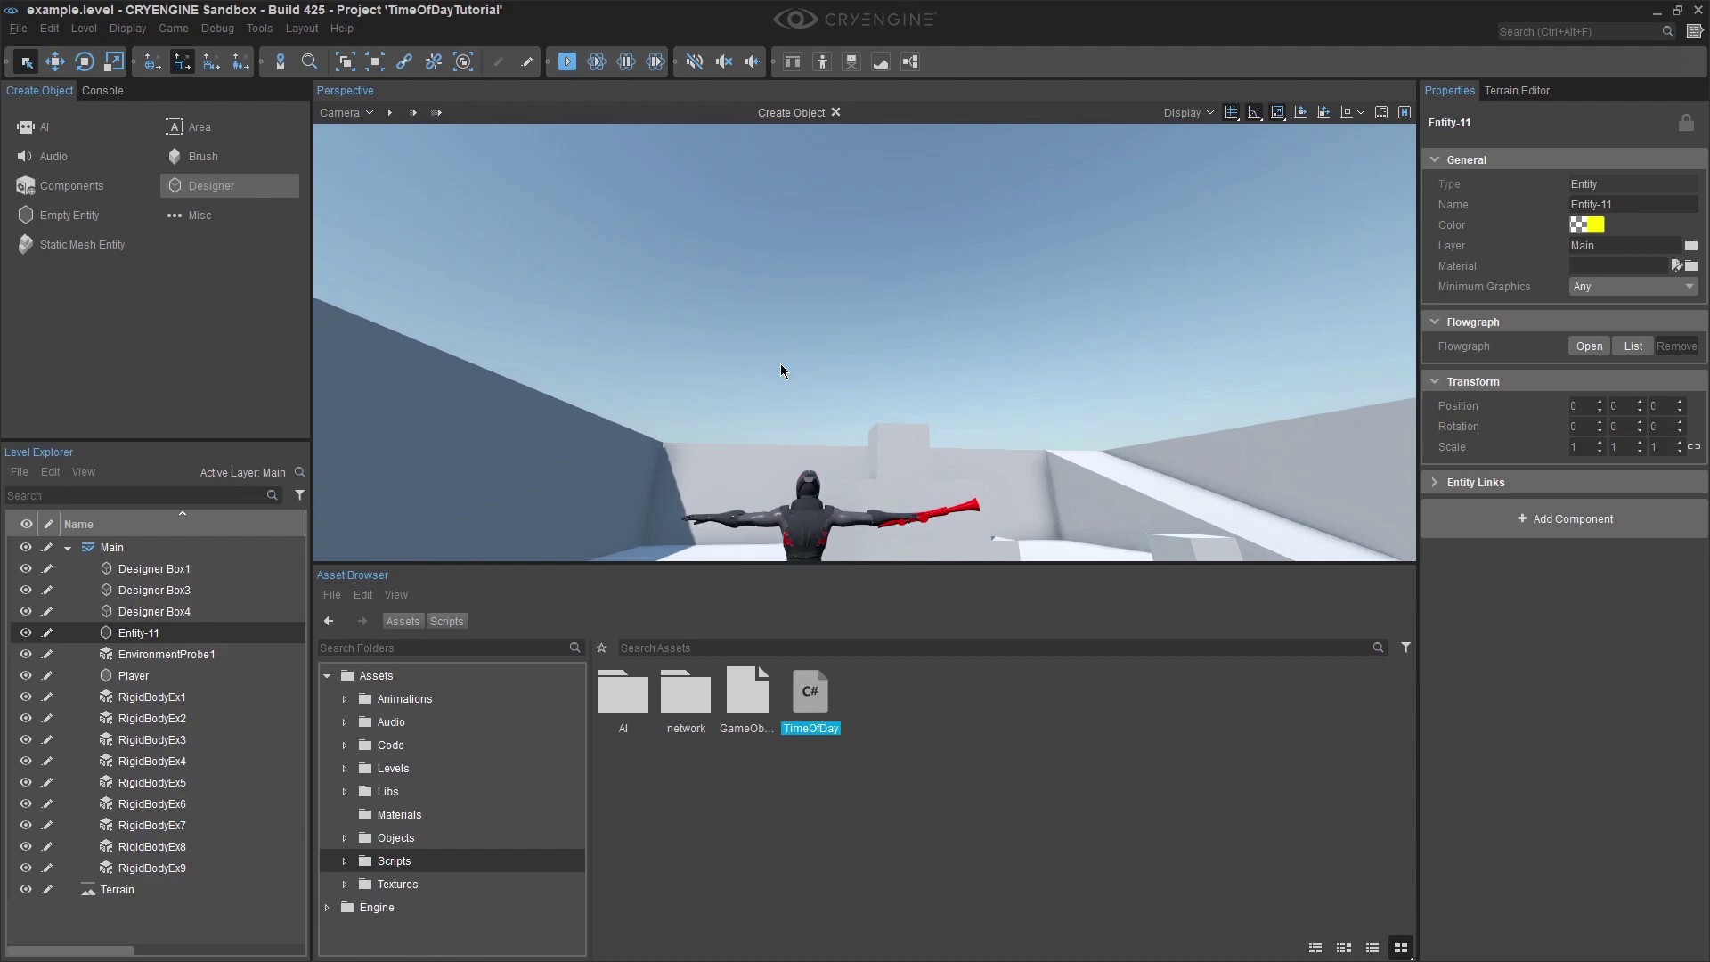
Step: Add the TimeOfDay component to the new entity and save the level
click(1539, 527)
click(1293, 598)
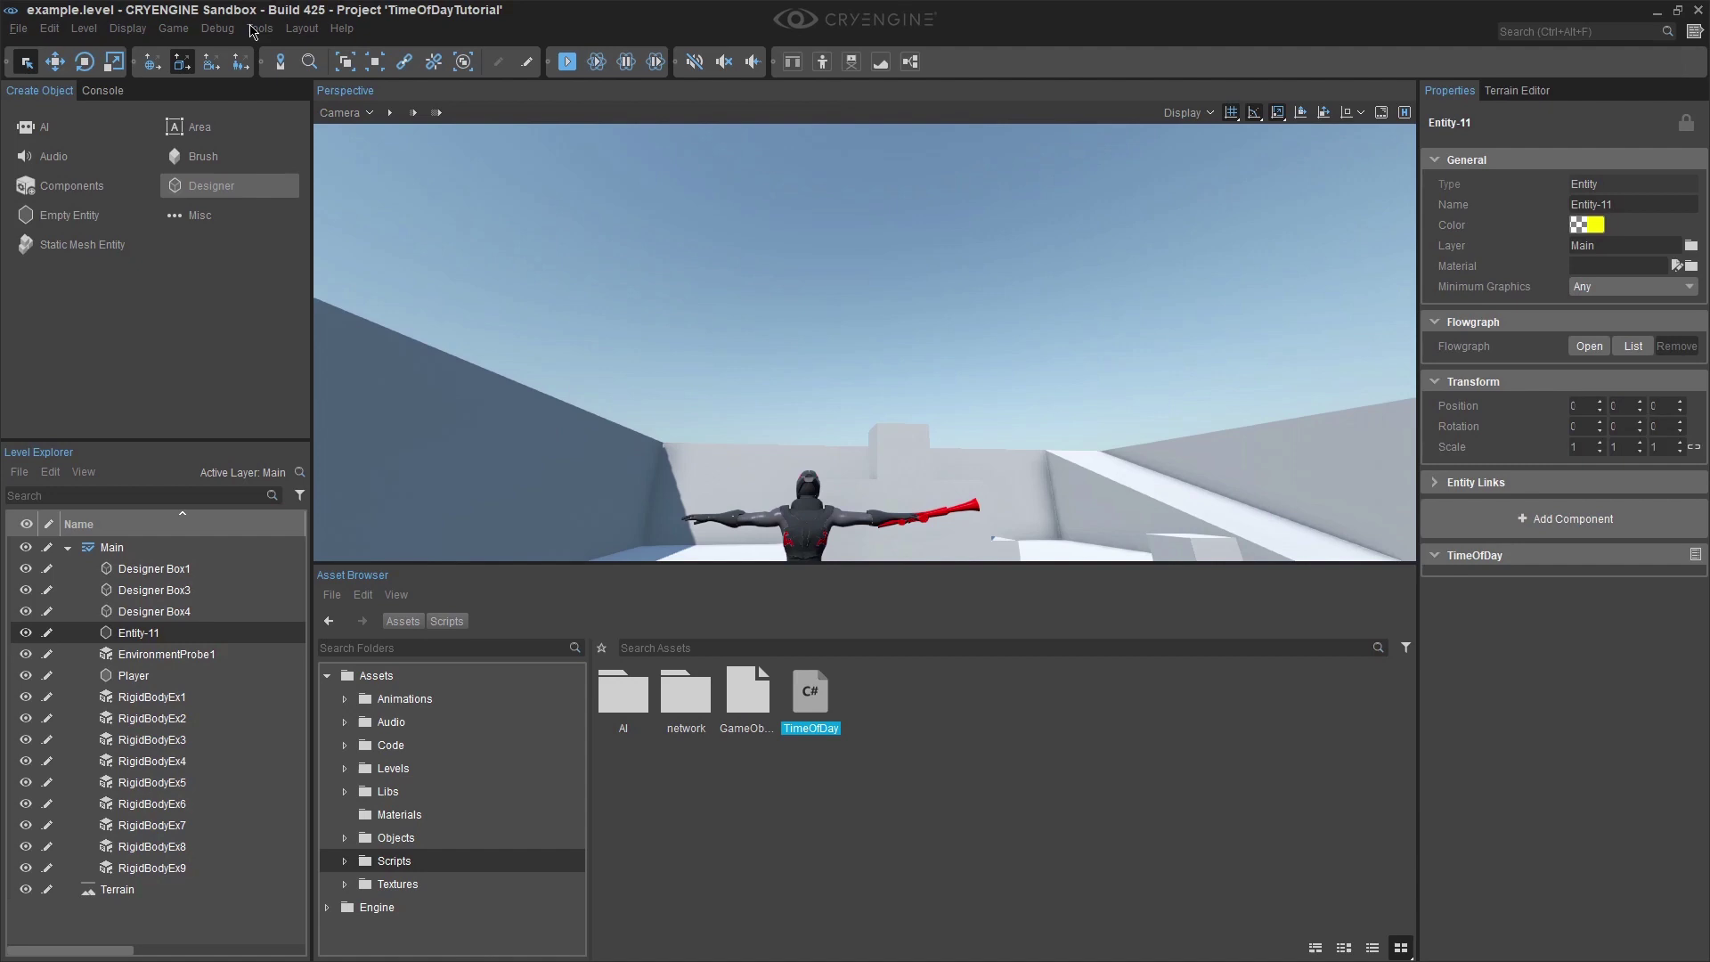
click(17, 28)
click(43, 91)
click(568, 61)
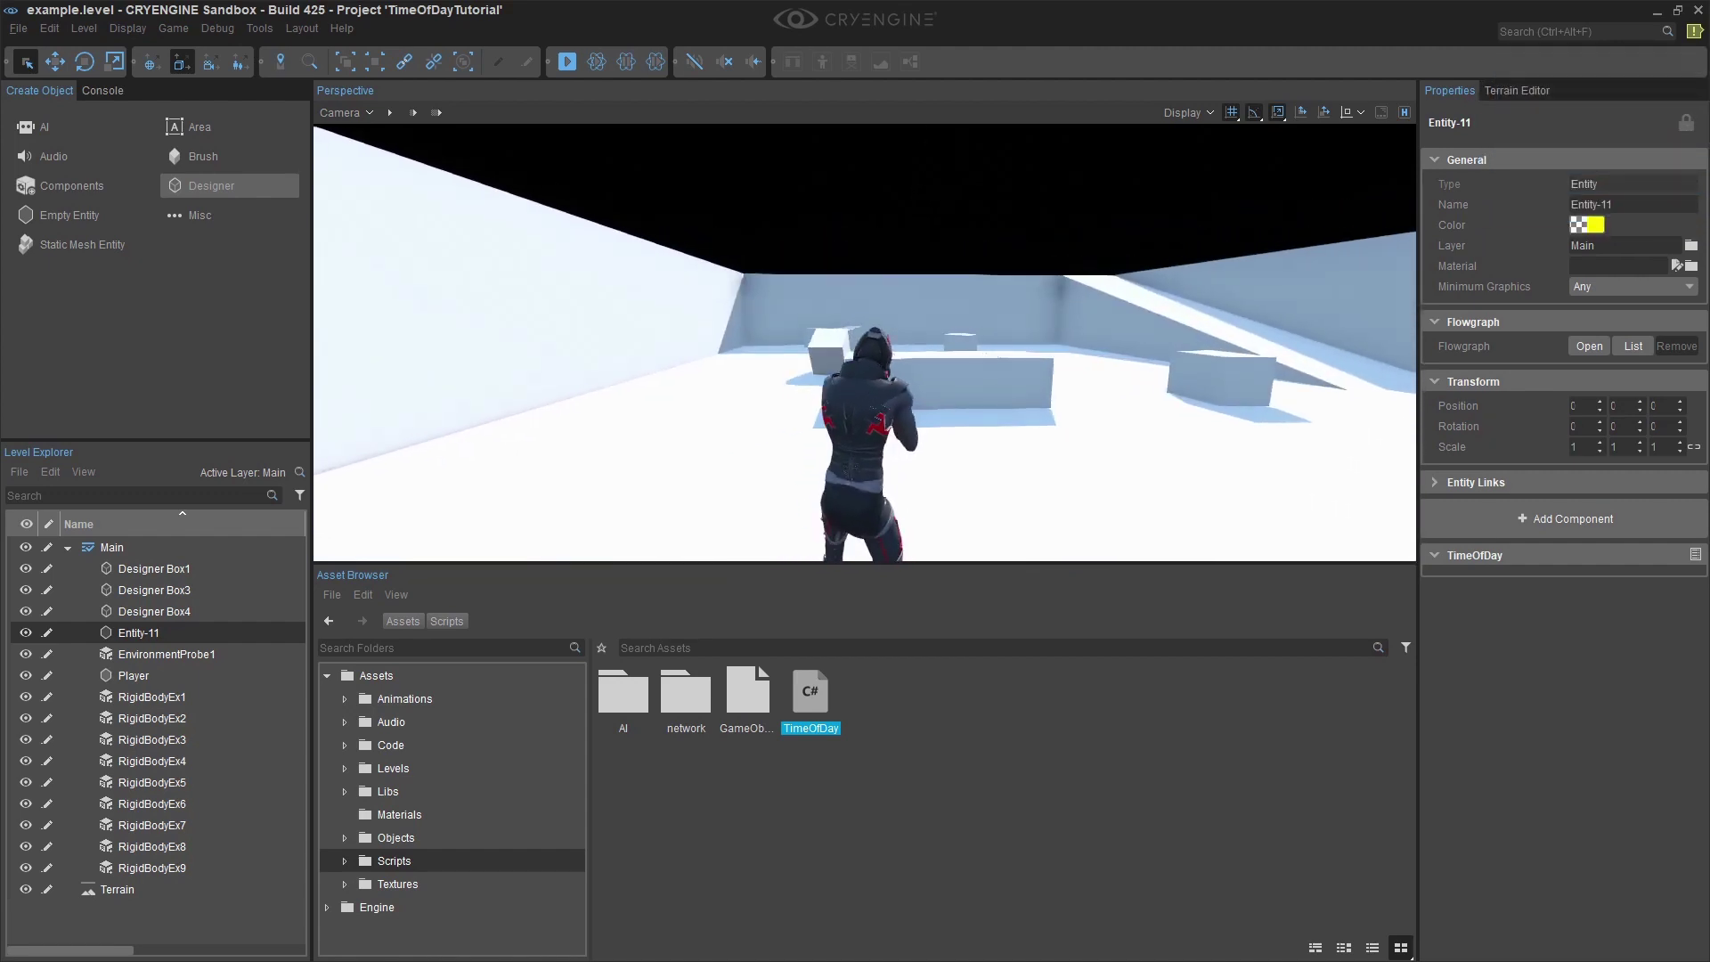
key(Escape)
click(259, 29)
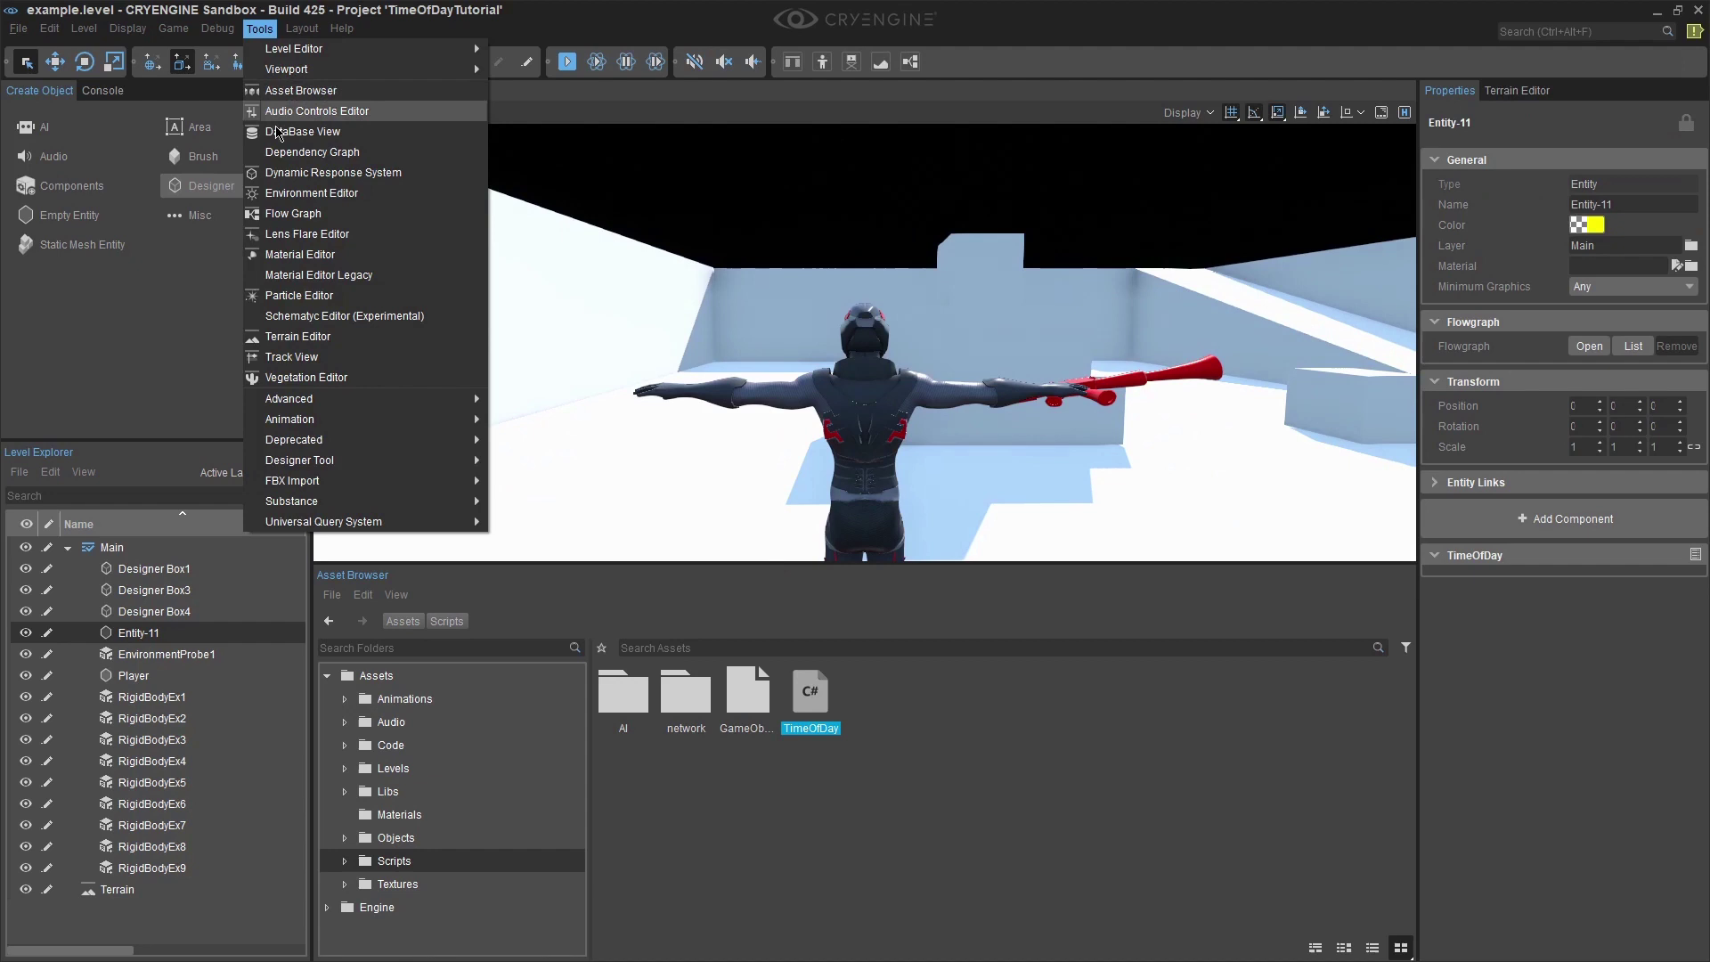
click(302, 193)
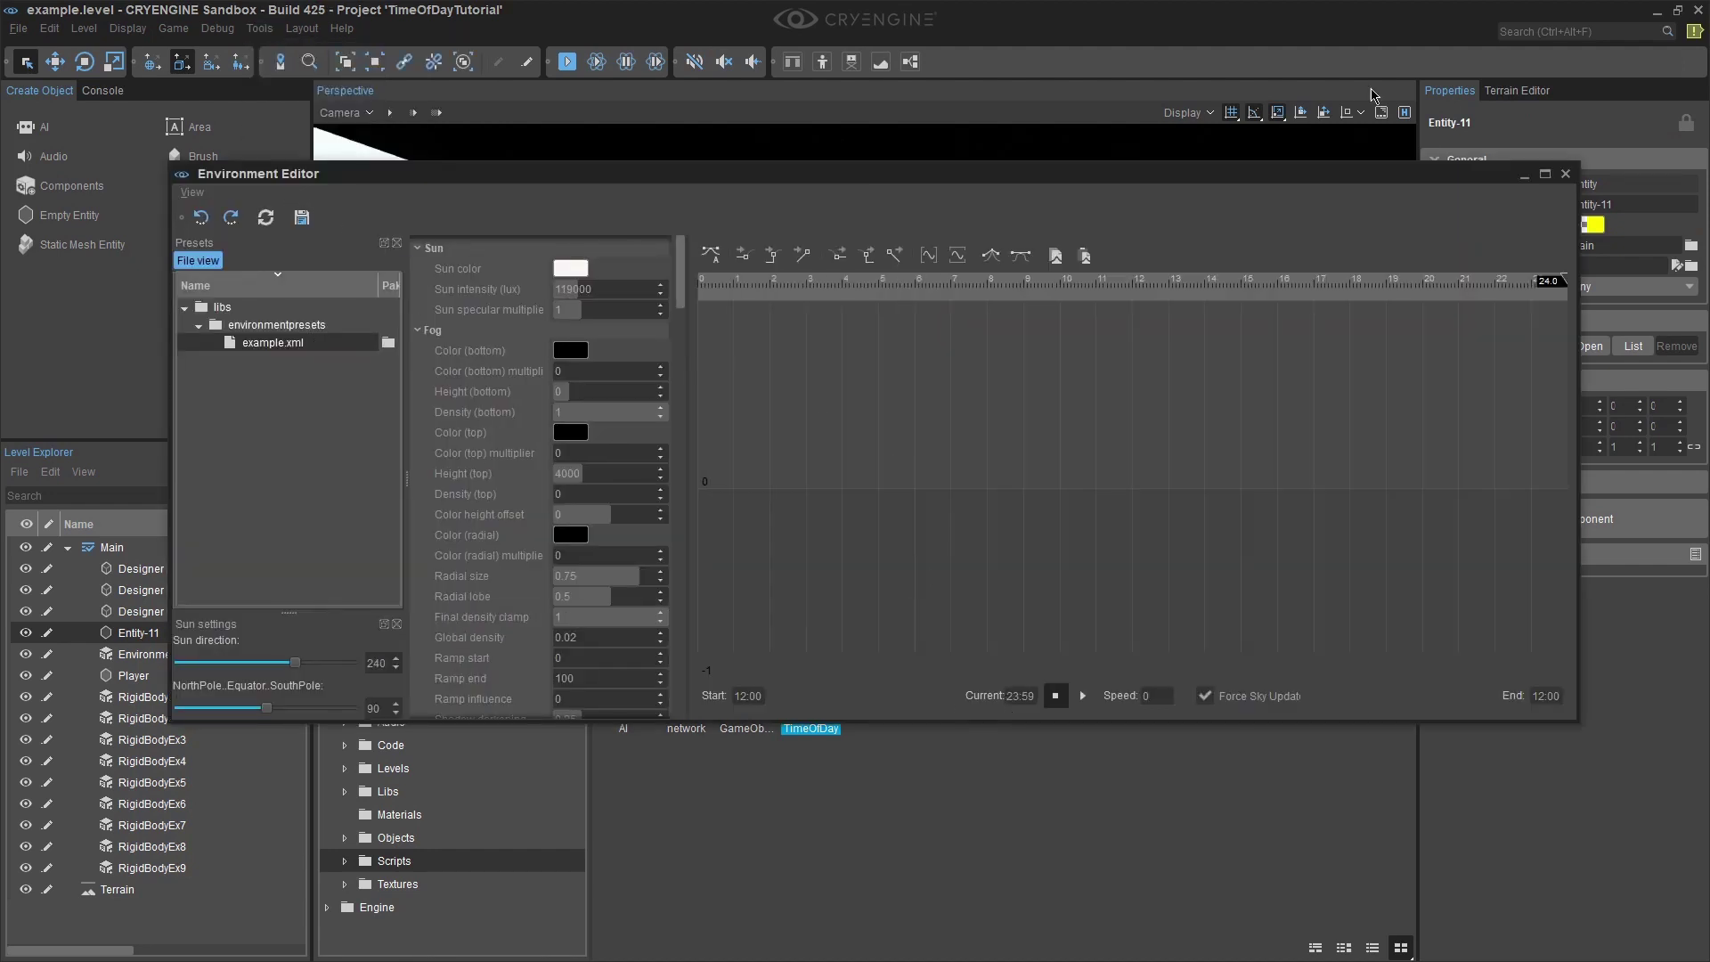
click(1565, 173)
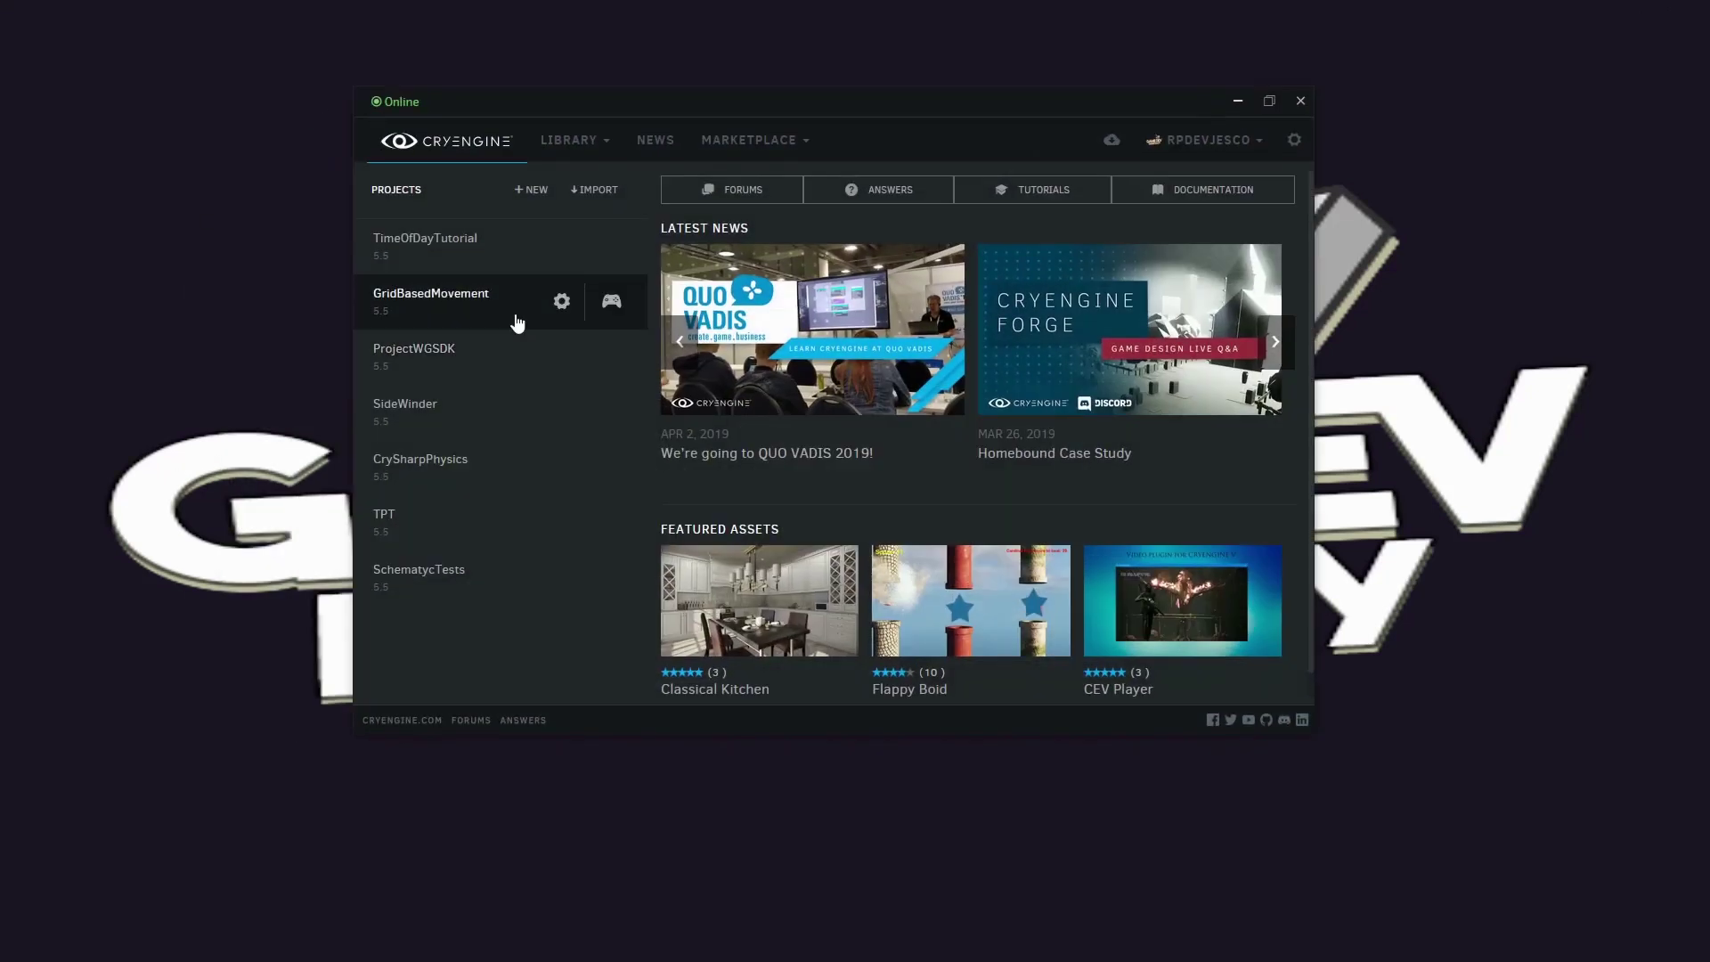
Step: Create a C++ Third Person project named CPPTimeOfDay and open its project options
click(528, 199)
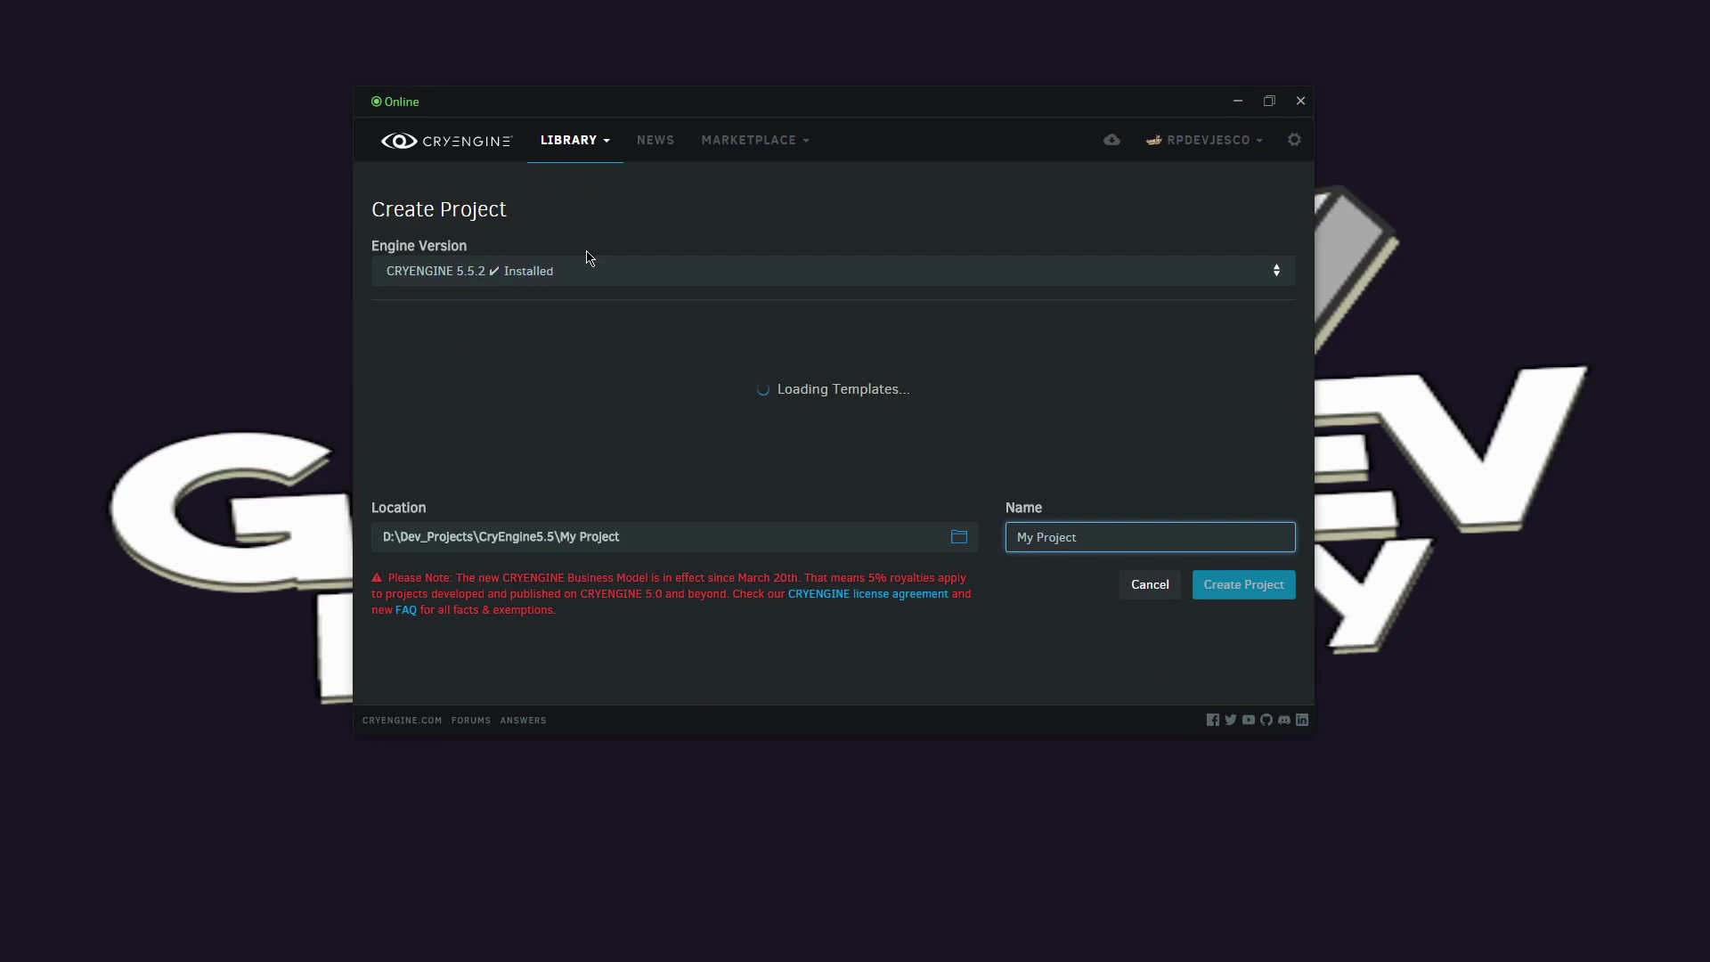
click(551, 319)
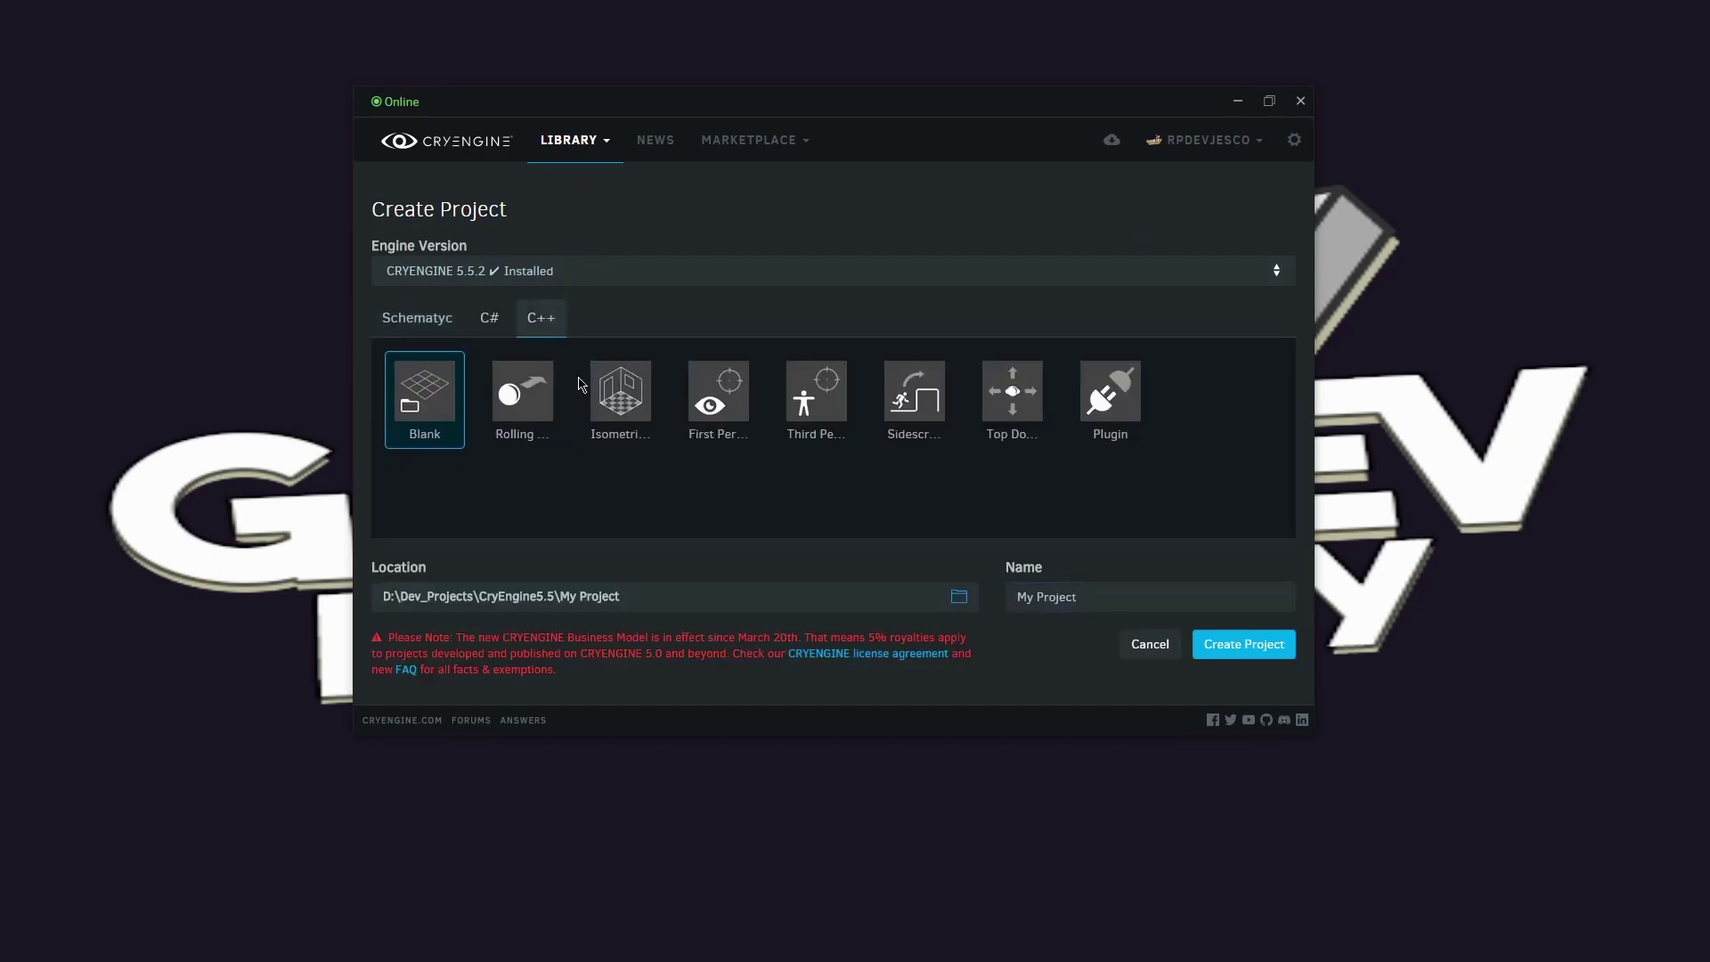
click(832, 410)
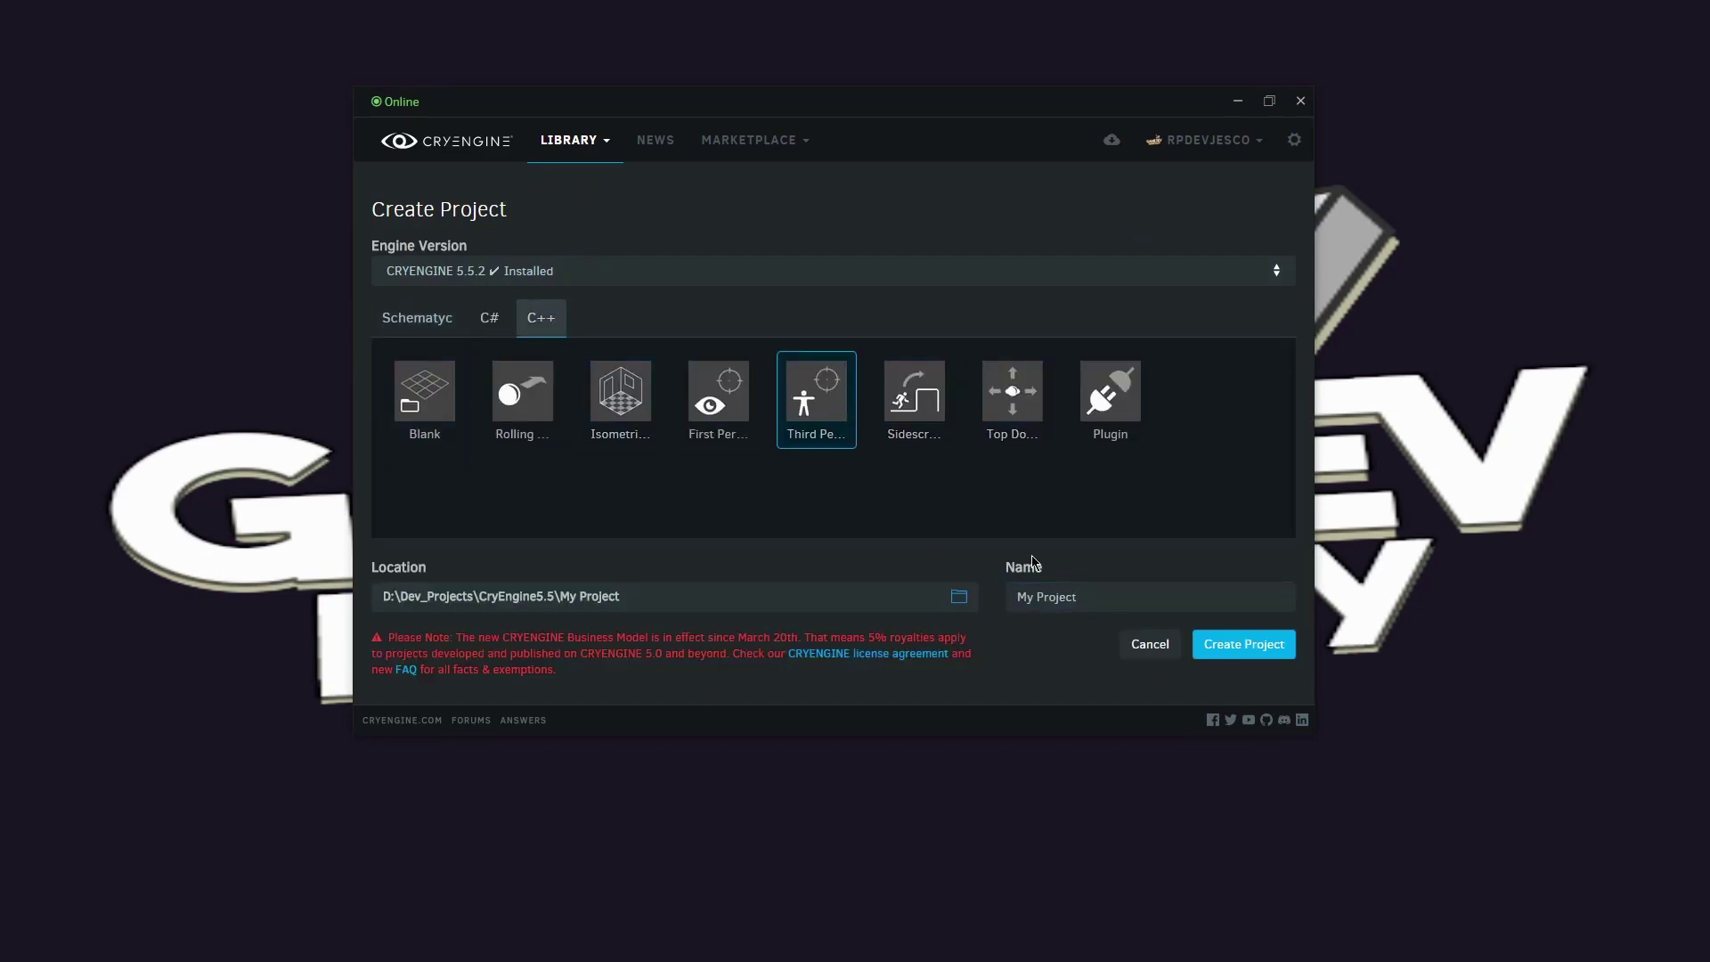
triple_click(1096, 596)
text(CPPT)
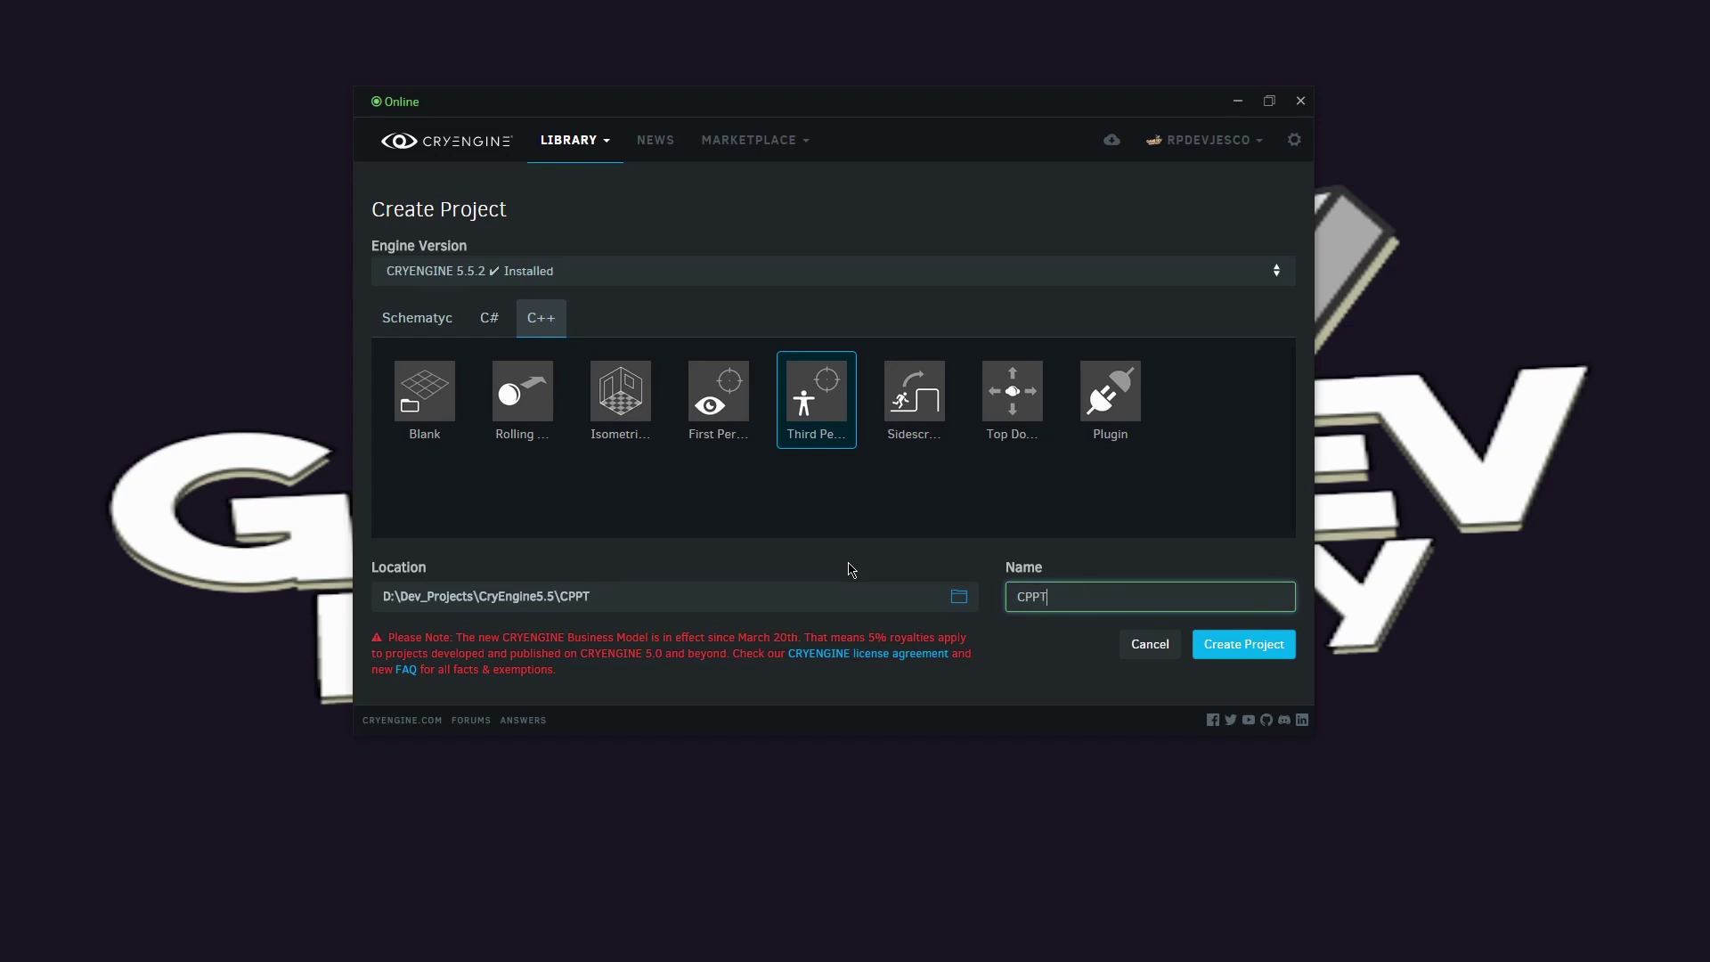
text(imeOfDay)
click(1214, 646)
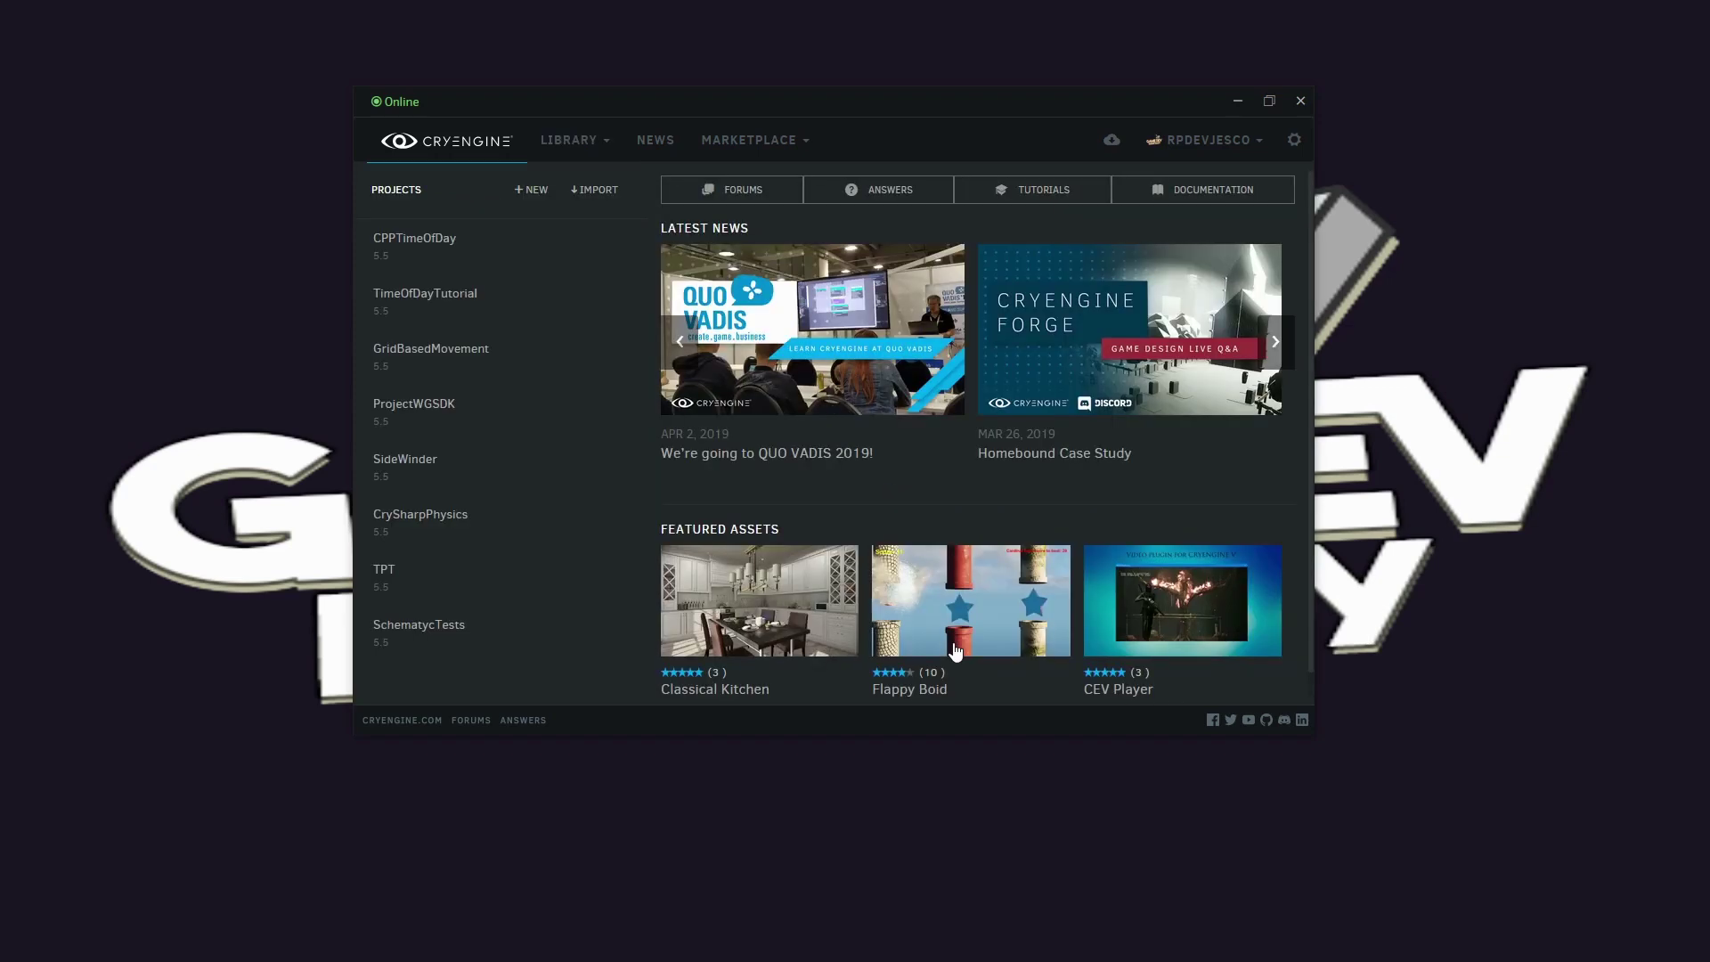
click(561, 246)
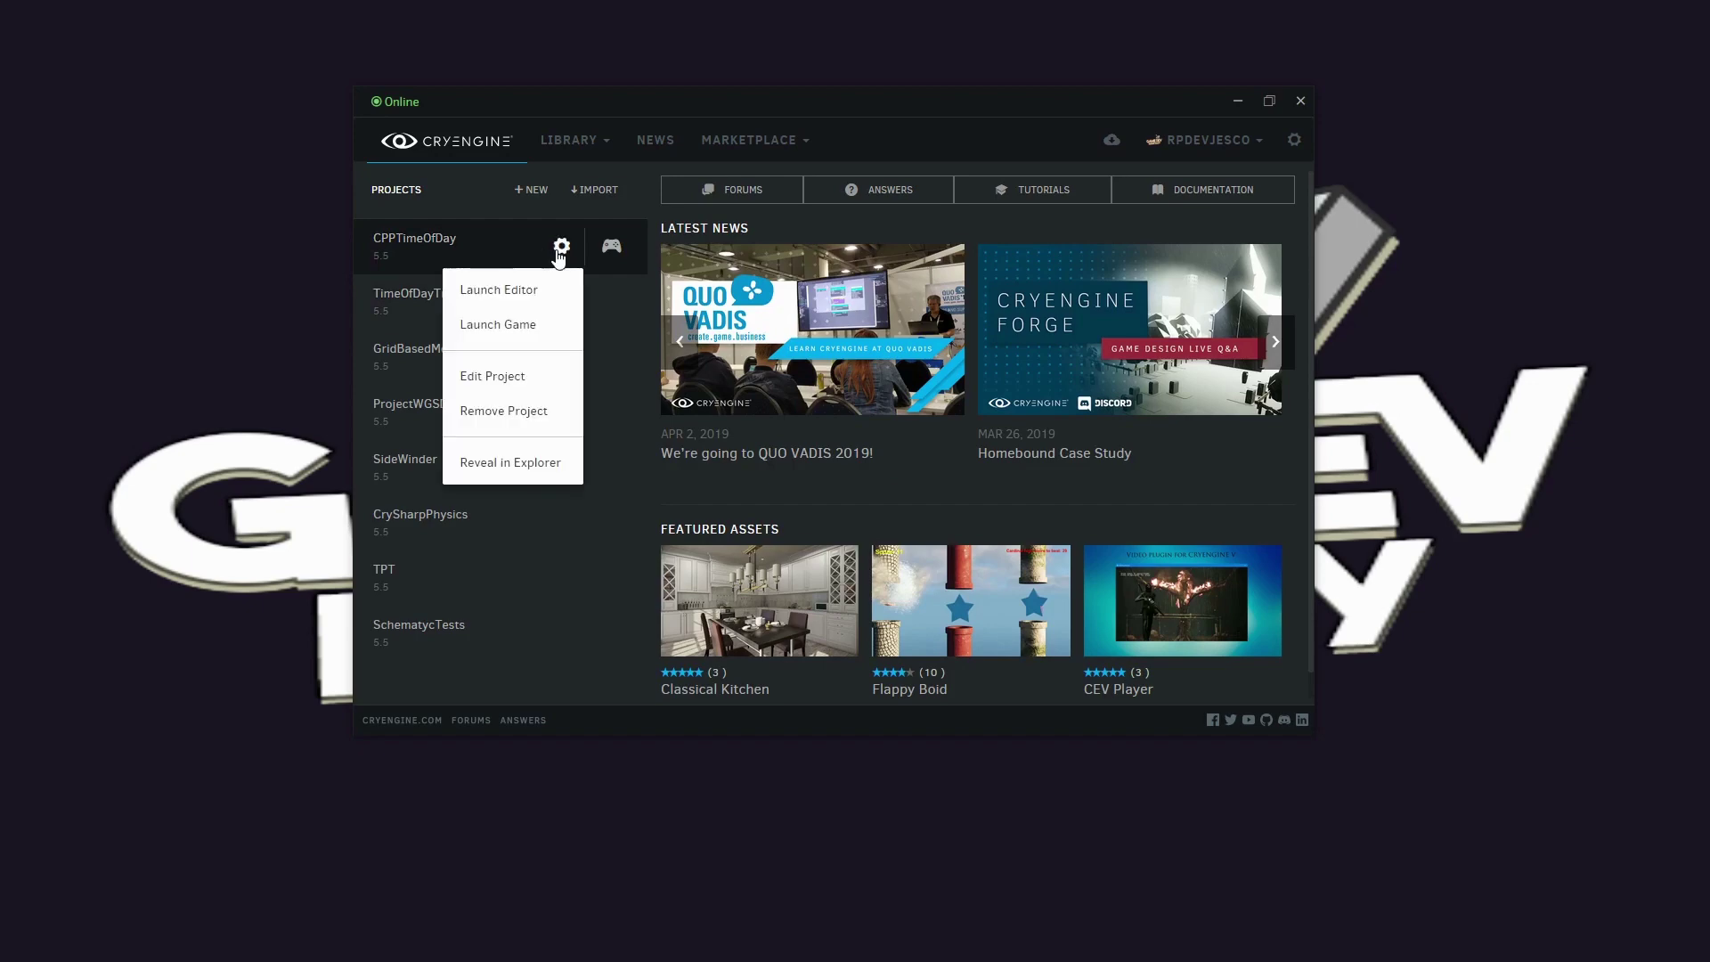
Step: Reveal the CPPTimeOfDay folder and generate the Visual Studio 2017 Win64 solution from Game
click(529, 459)
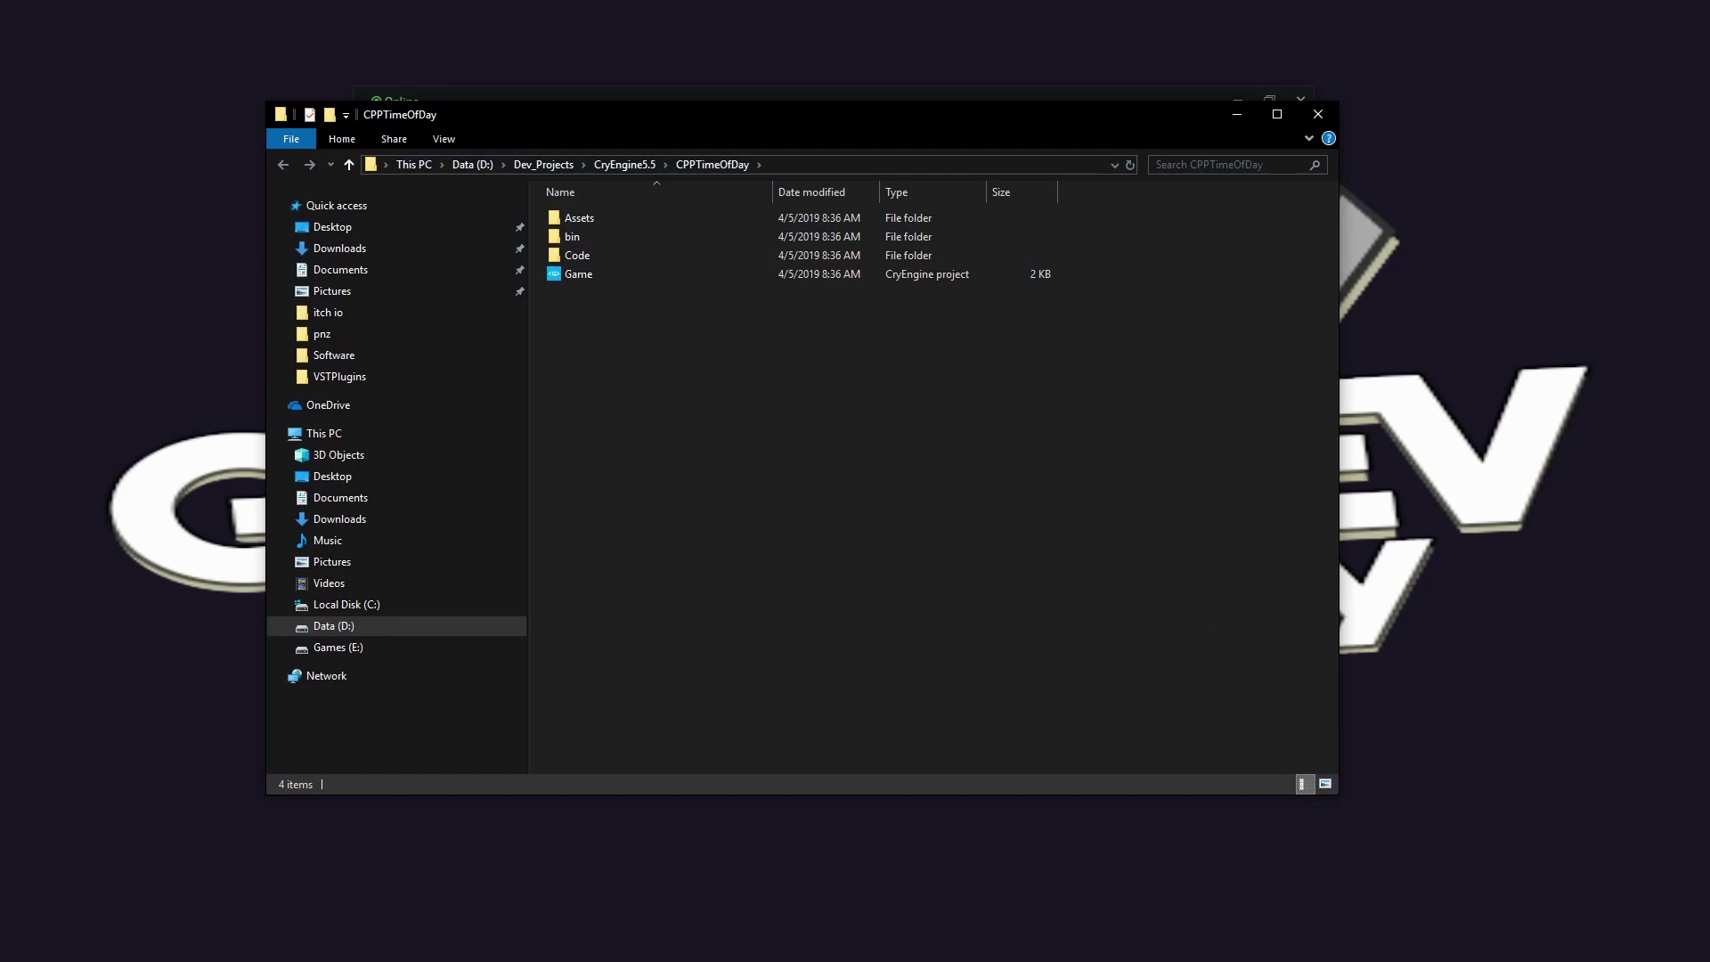
right_click(584, 277)
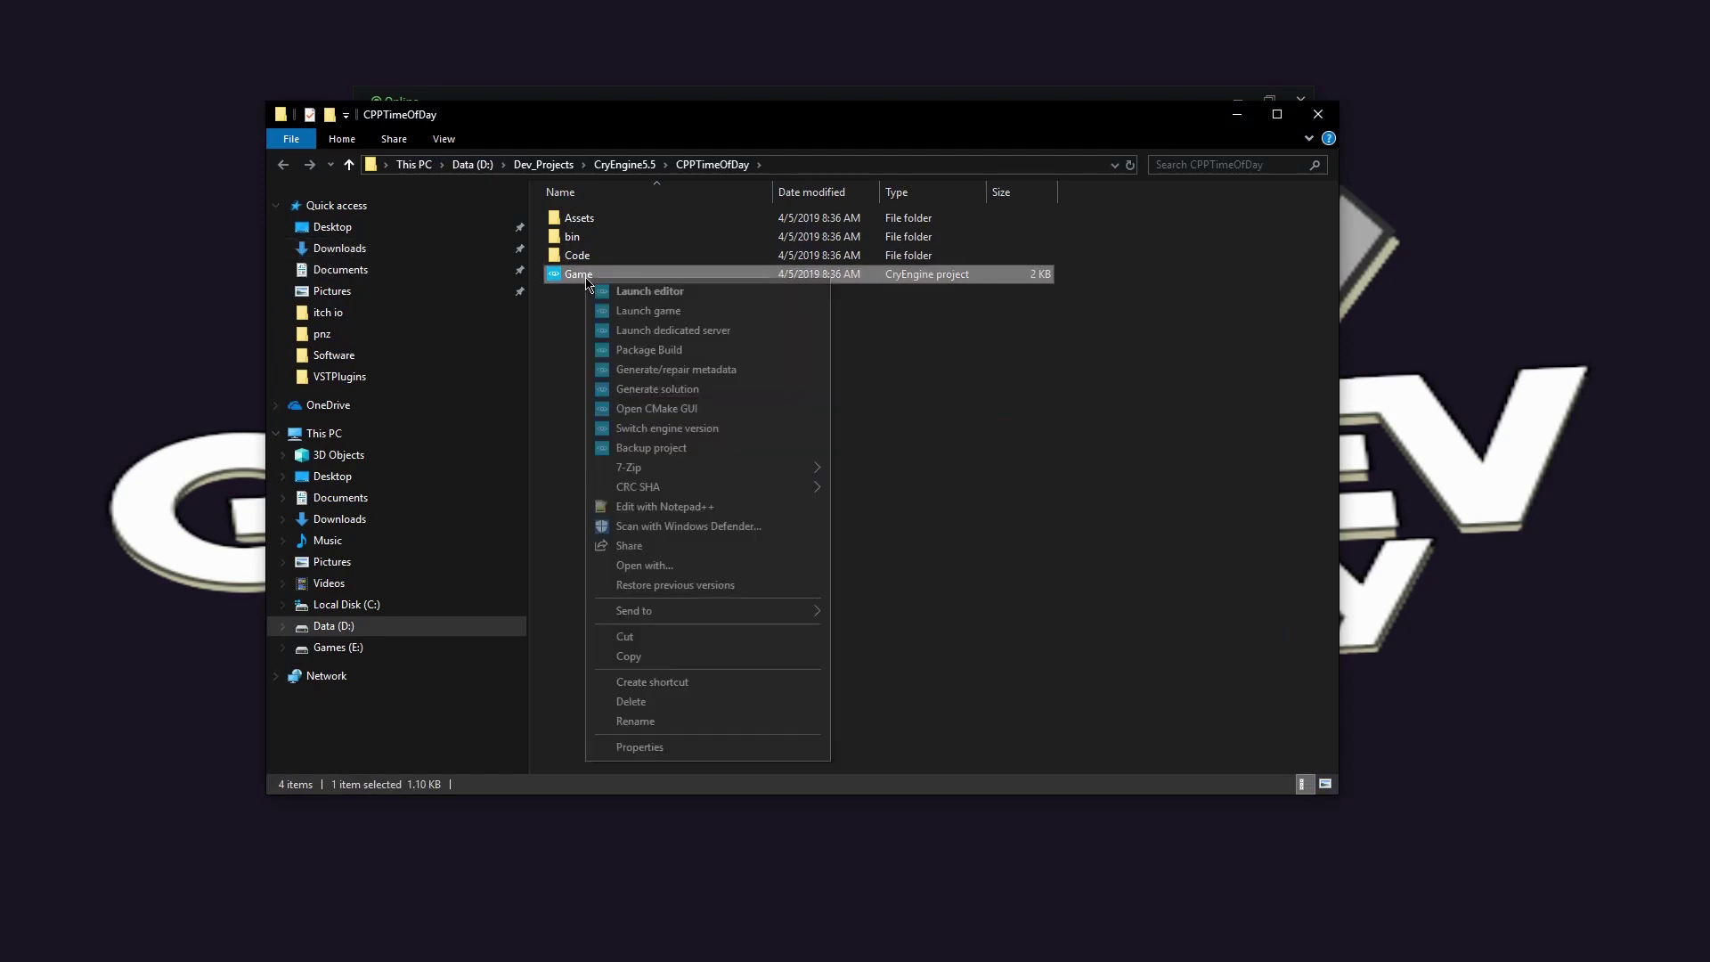
click(655, 389)
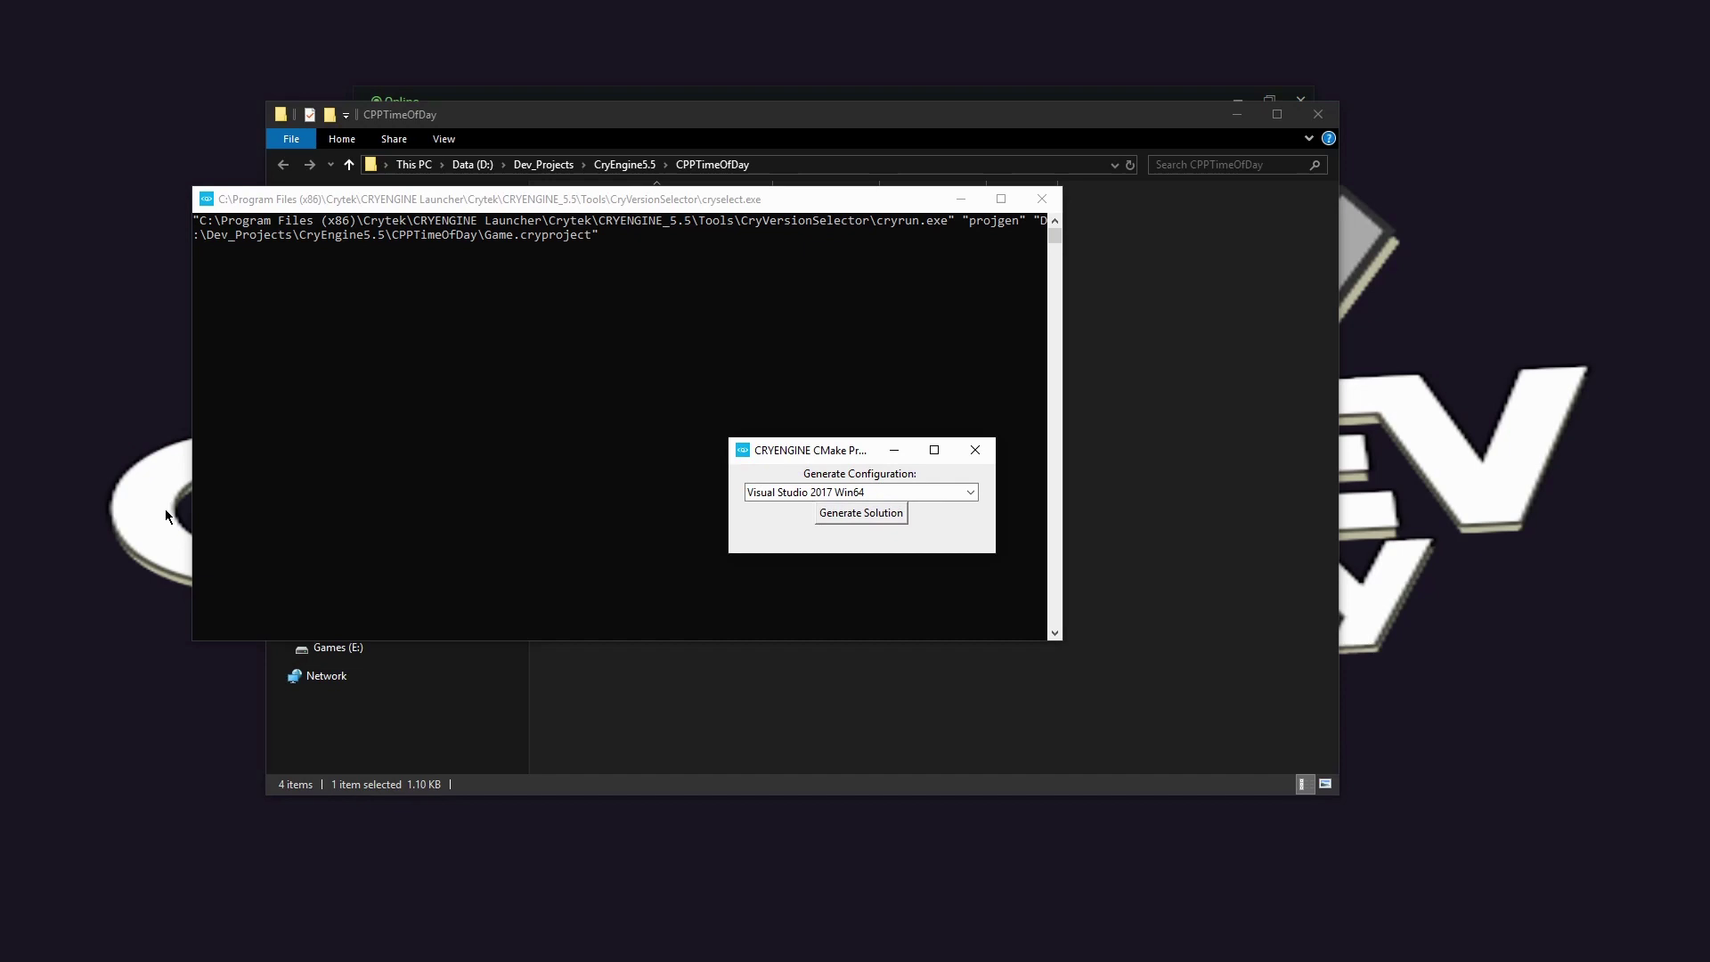
click(866, 517)
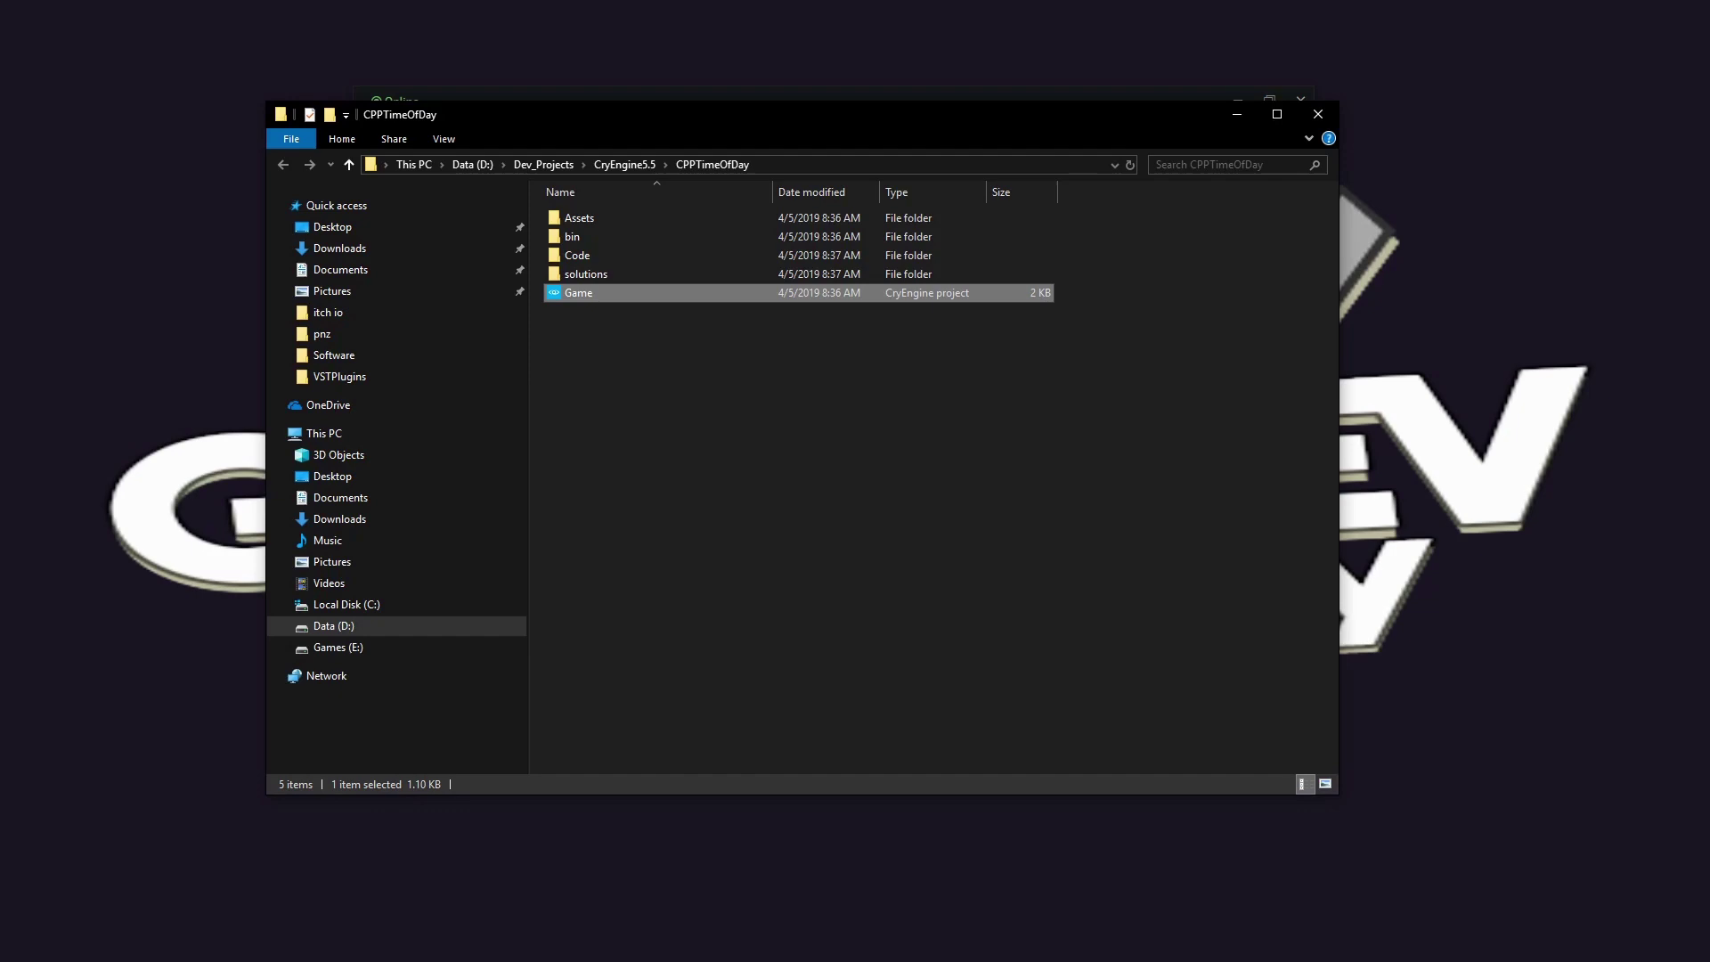
Step: Open solutions\win64\Game.sln in Visual Studio
double_click(590, 275)
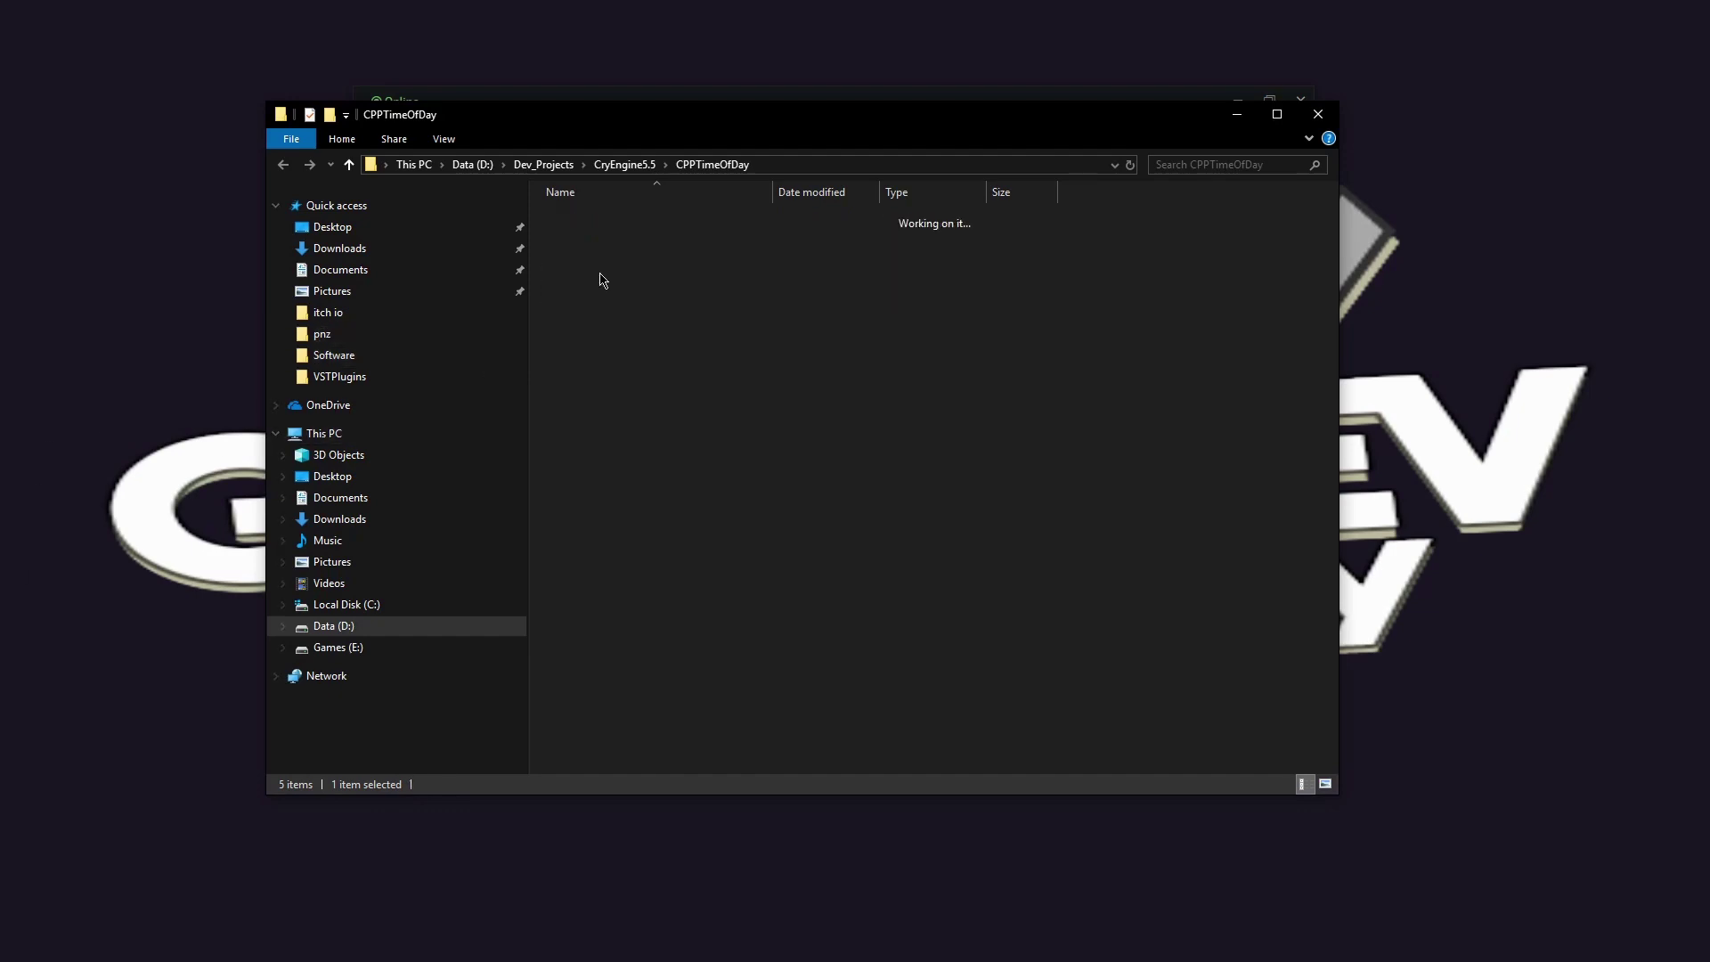
double_click(579, 218)
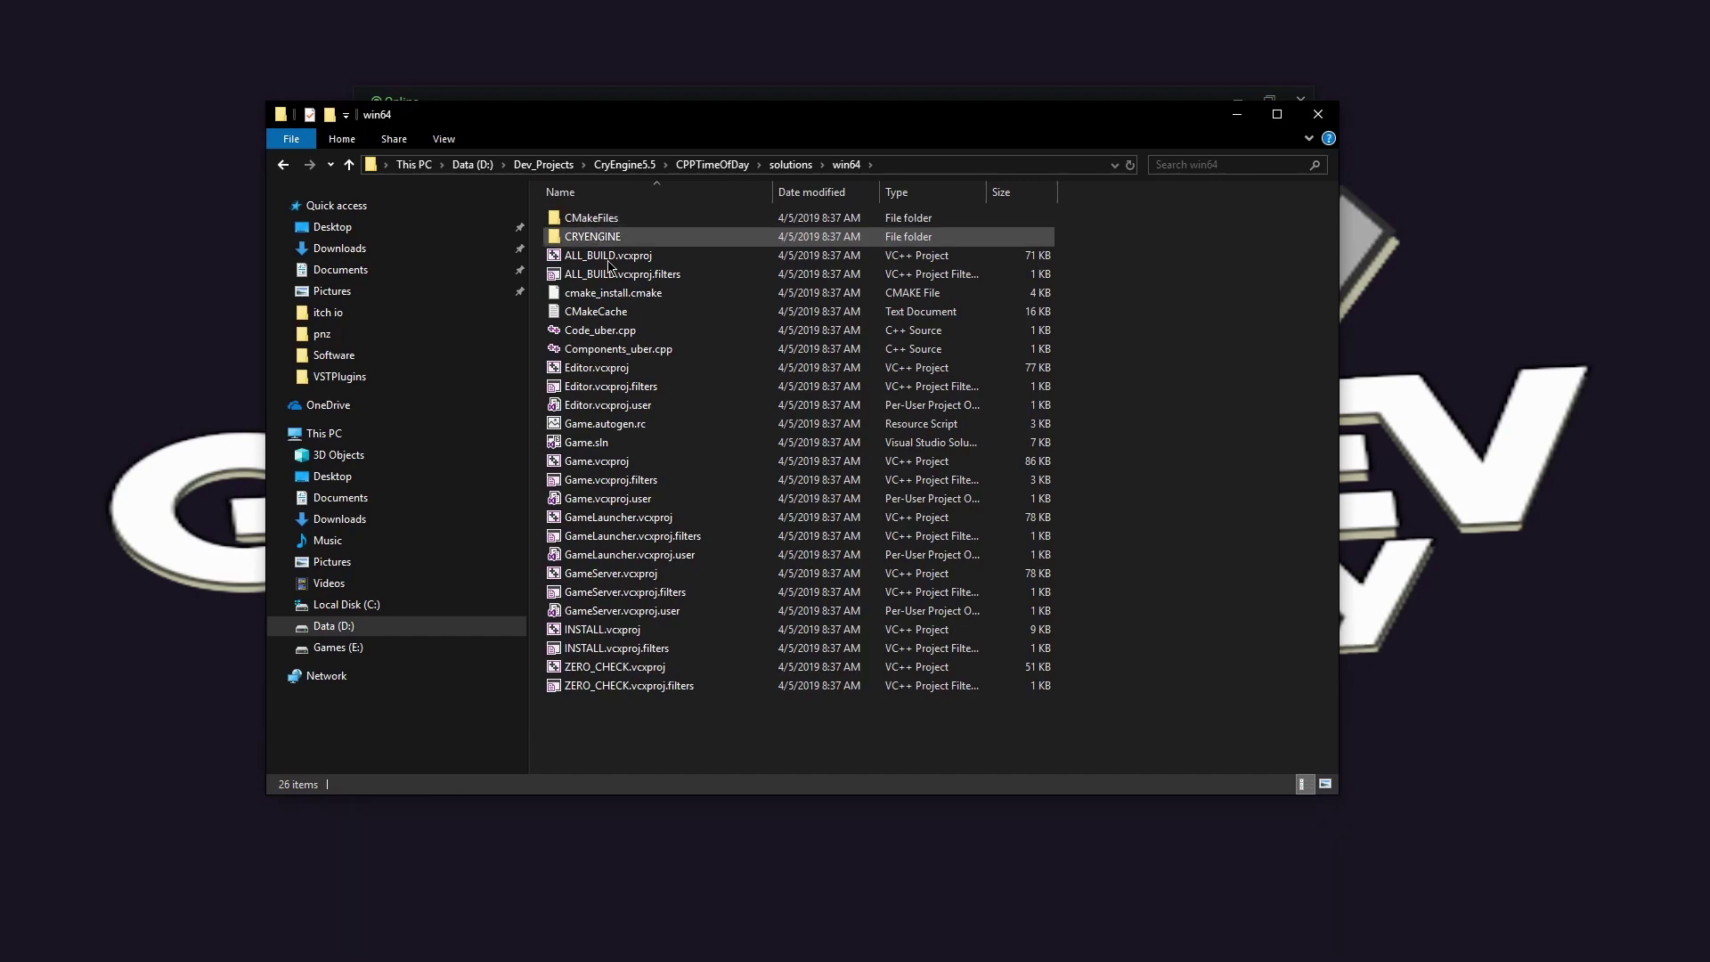
double_click(606, 442)
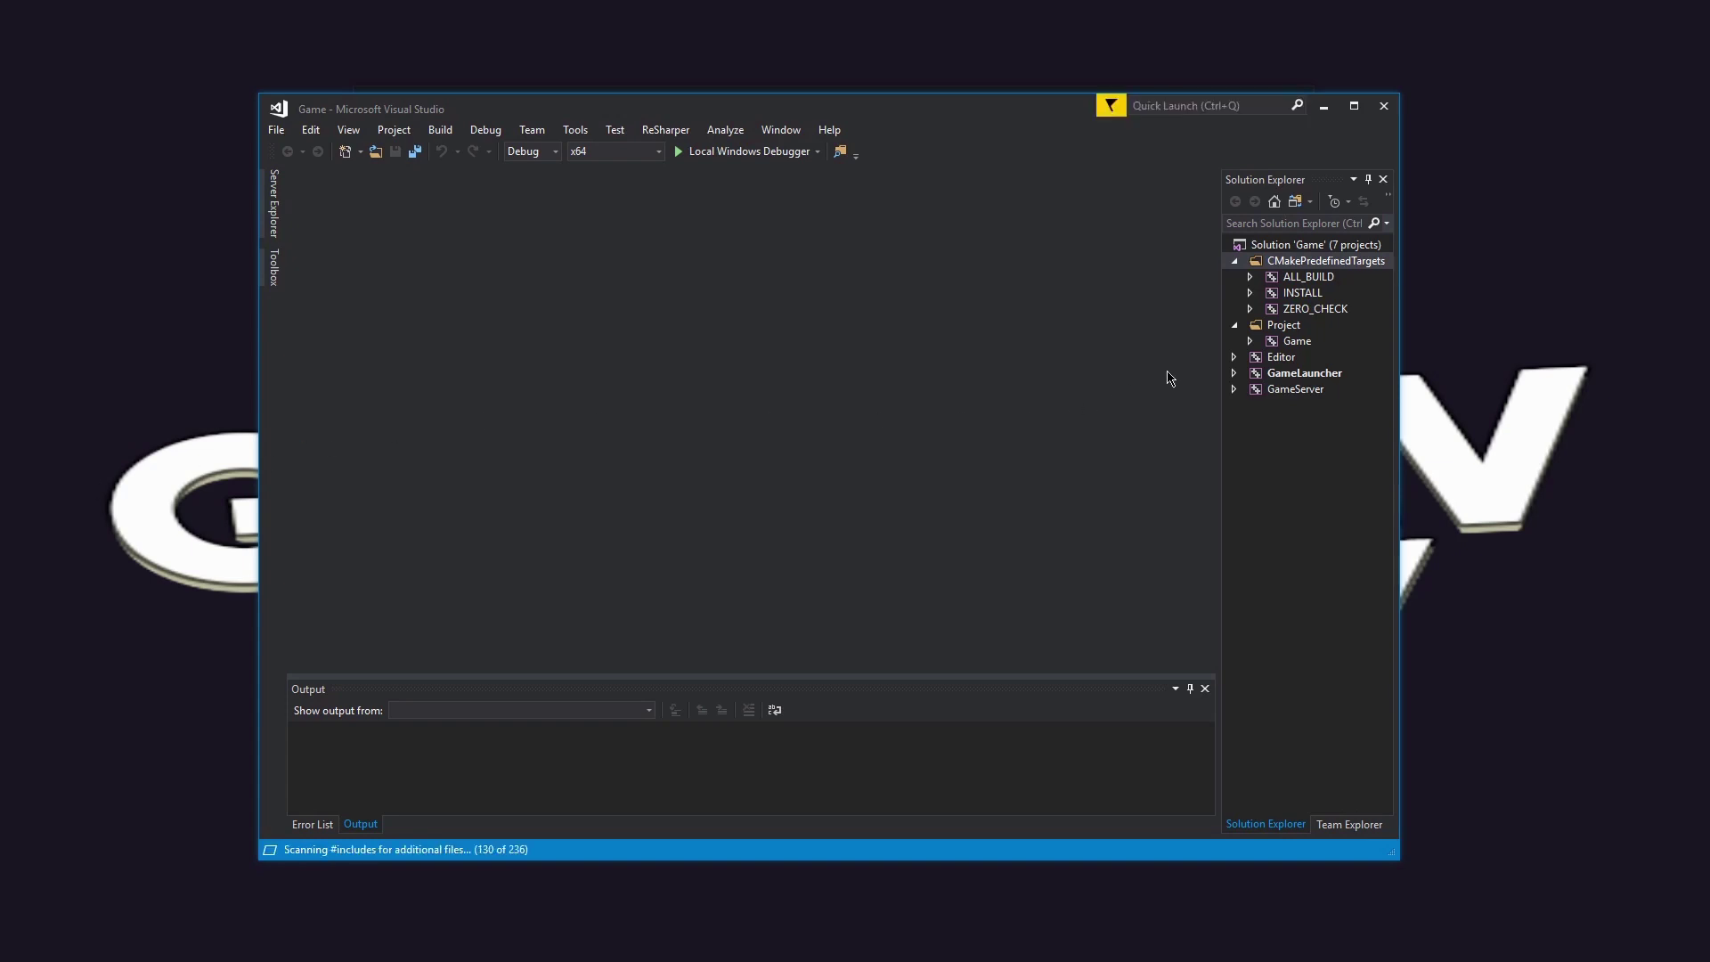
Step: Open Player.cpp from Game > Components and scroll down to CPlayerComponent::ProcessEvent
click(1250, 341)
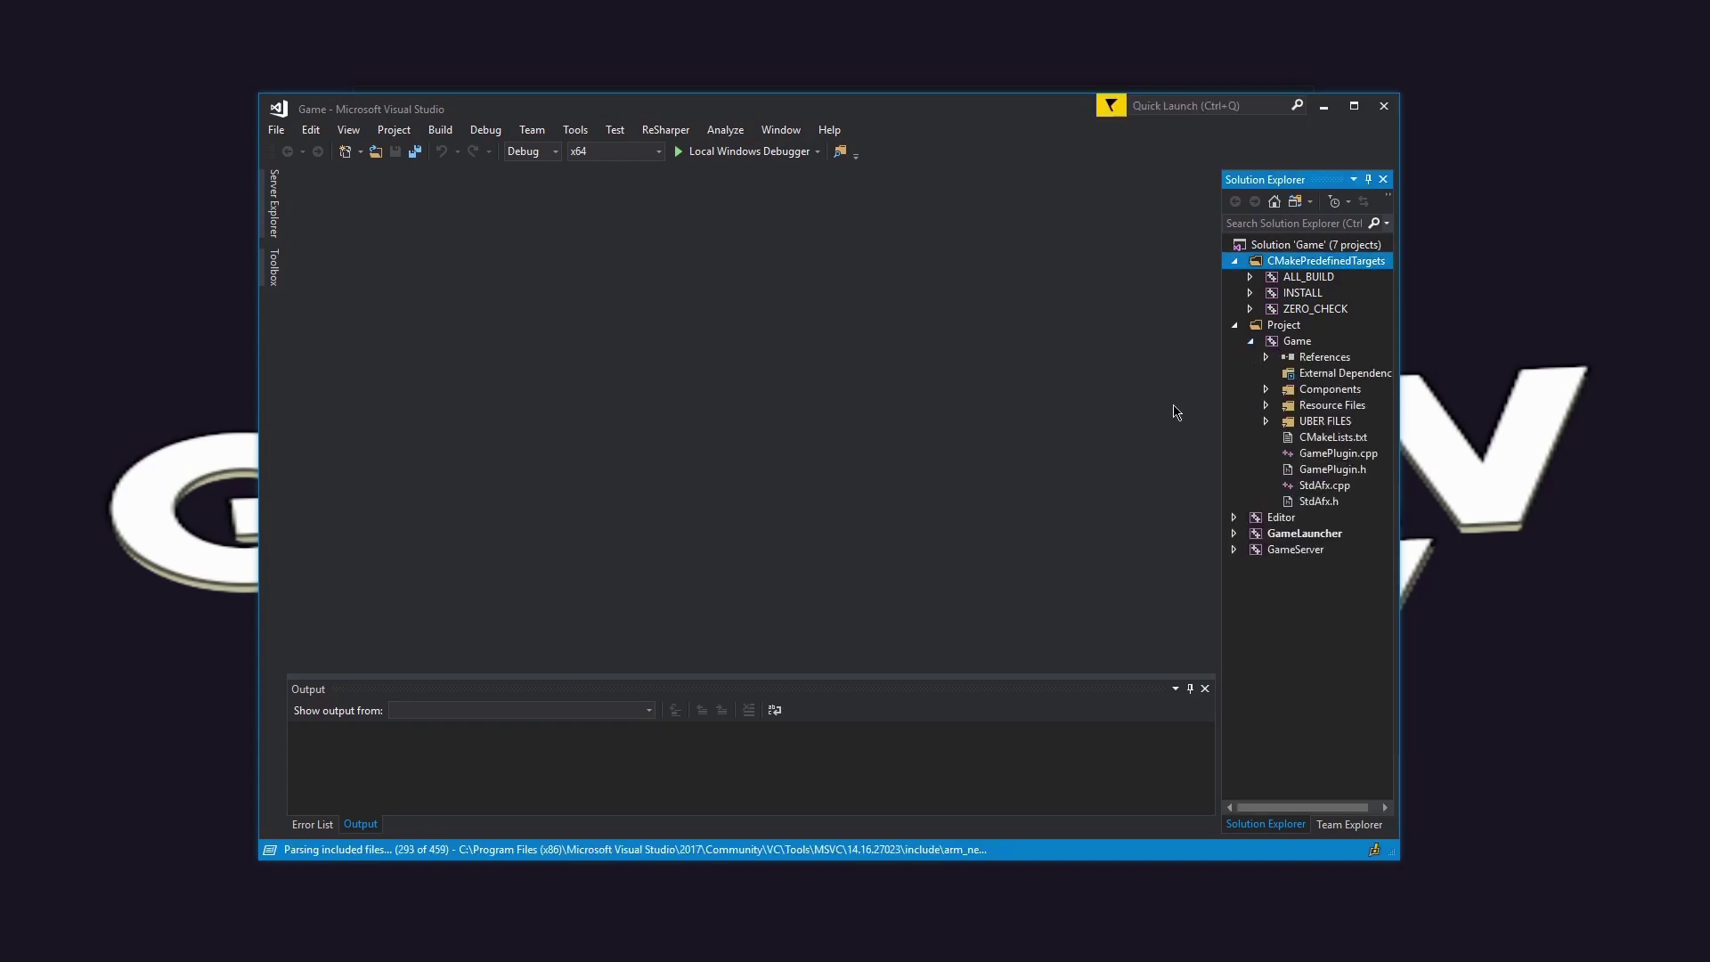
click(1267, 391)
click(1319, 423)
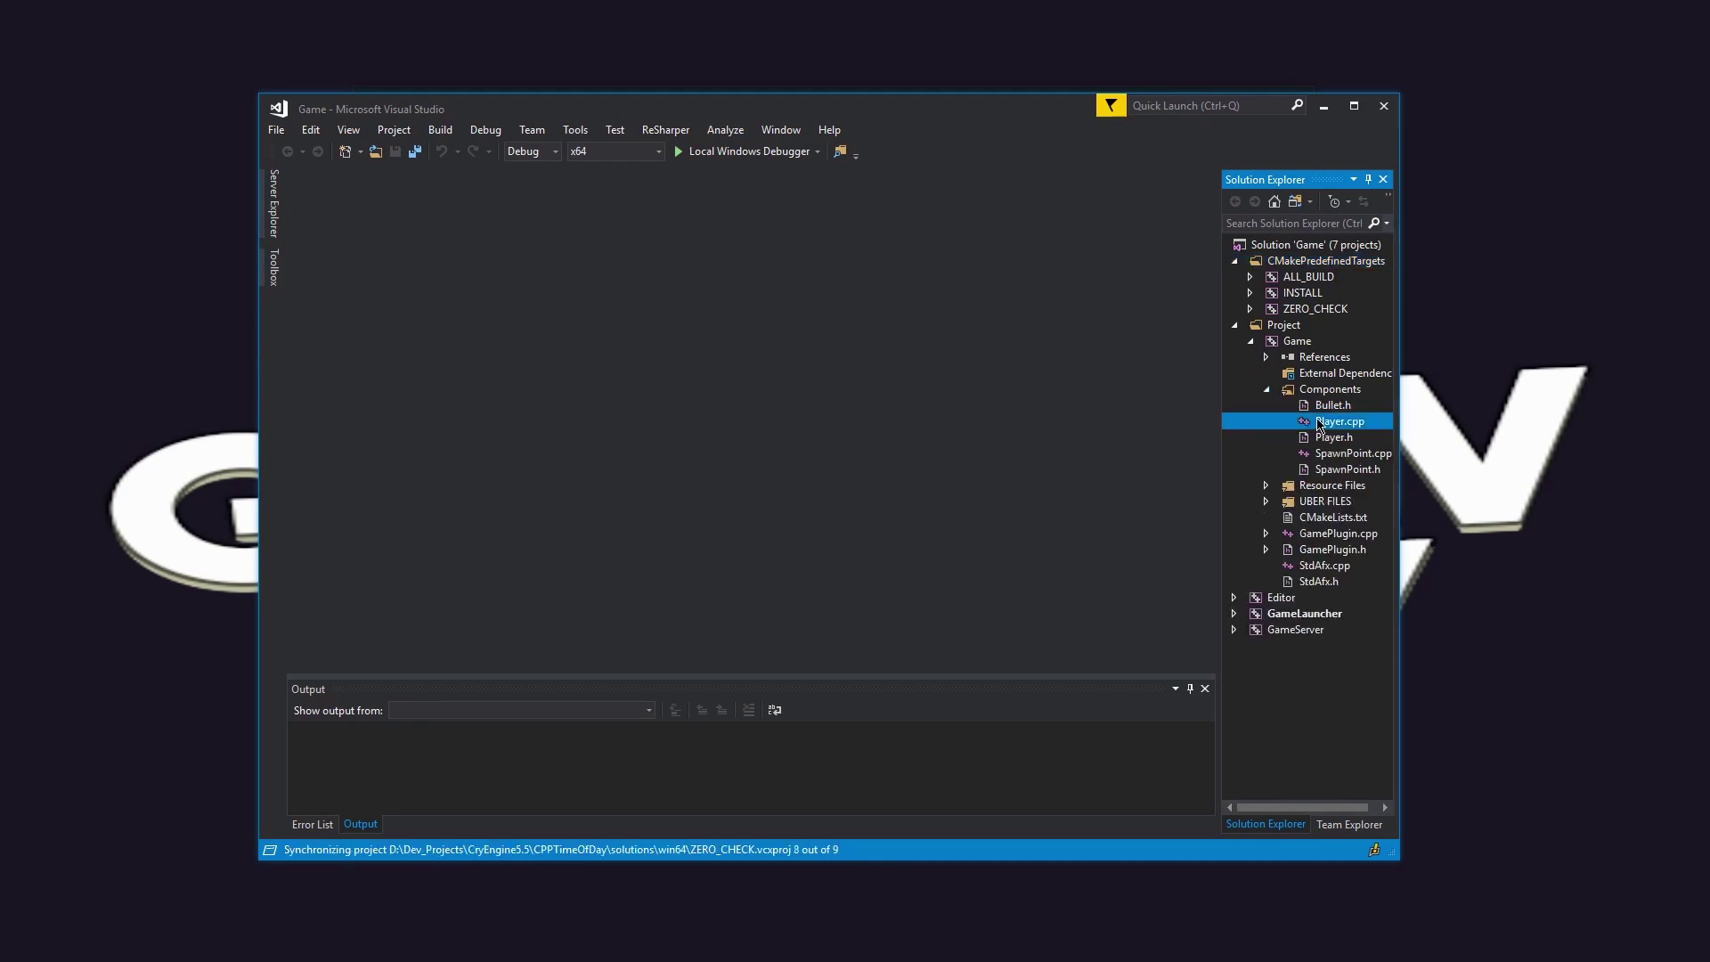
double_click(1321, 424)
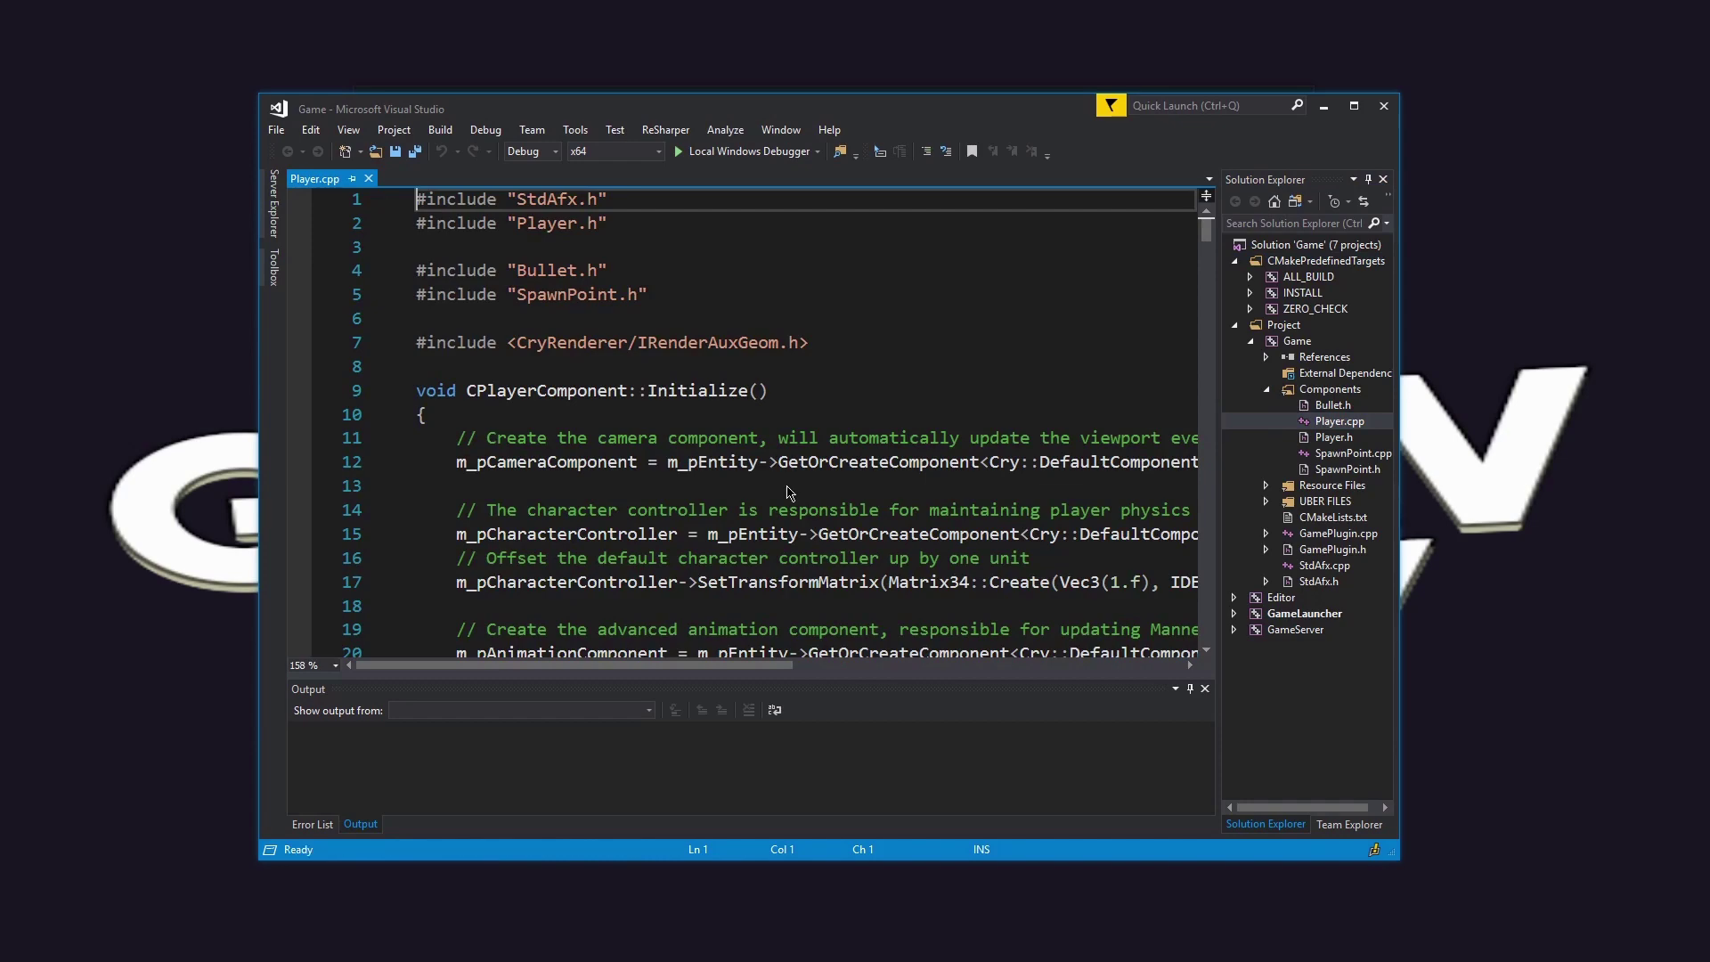
scroll(787, 491, down, 18)
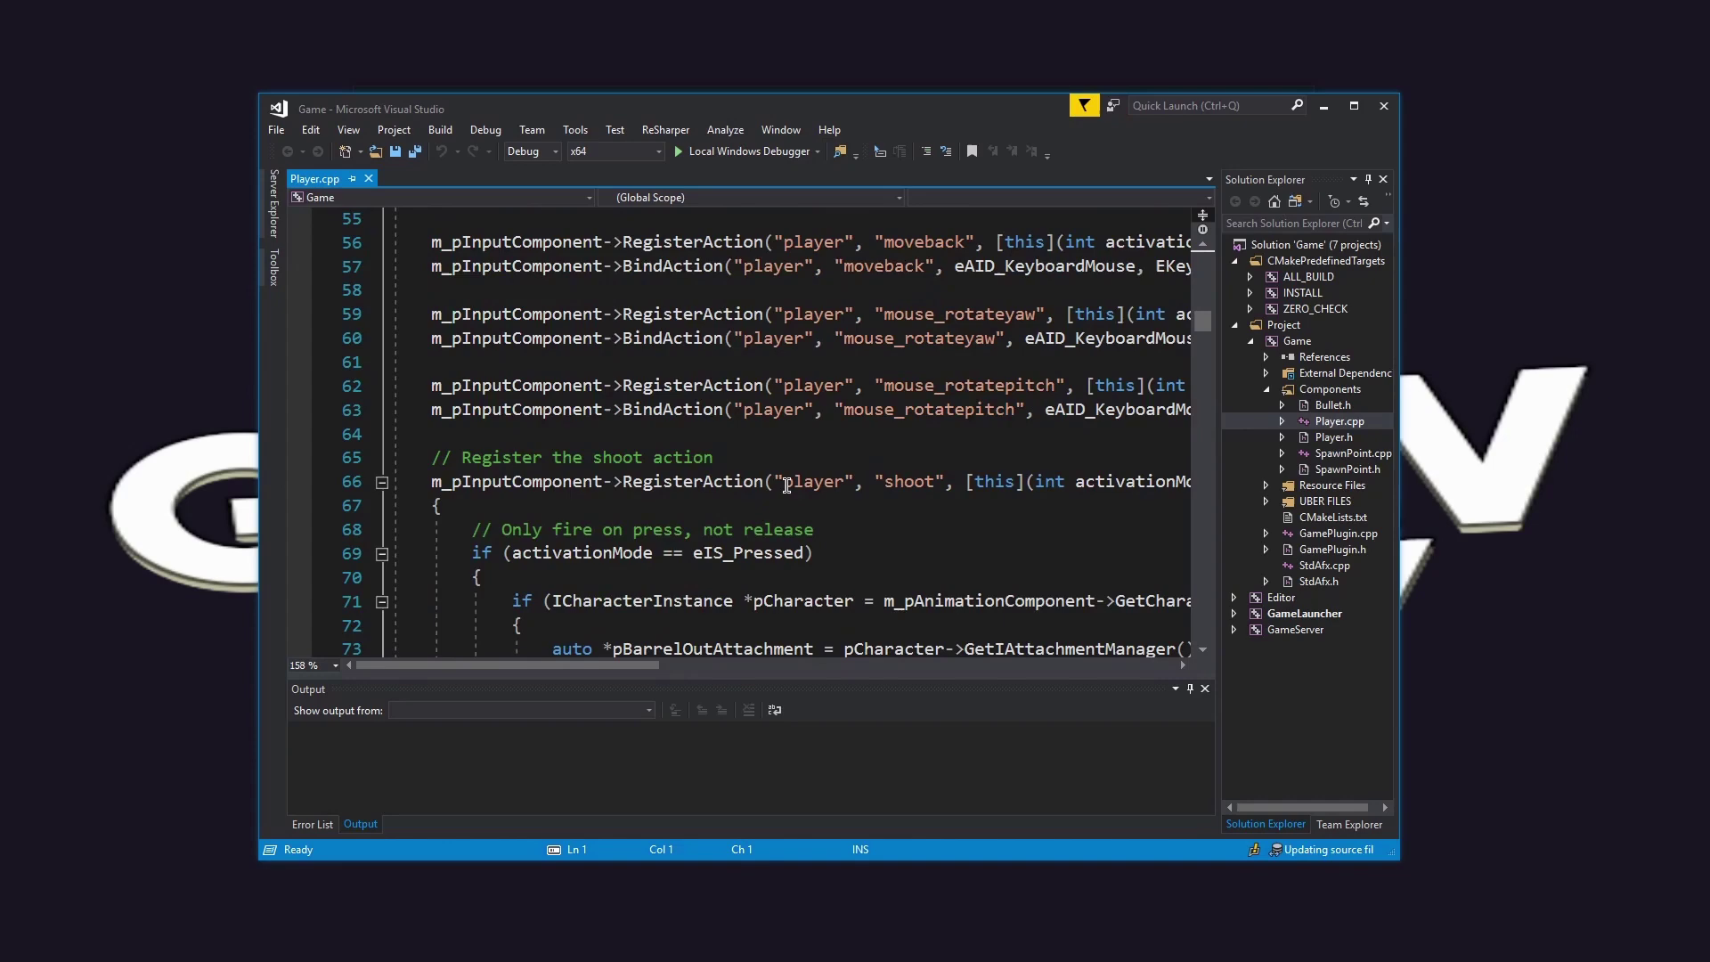
scroll(787, 486, down, 17)
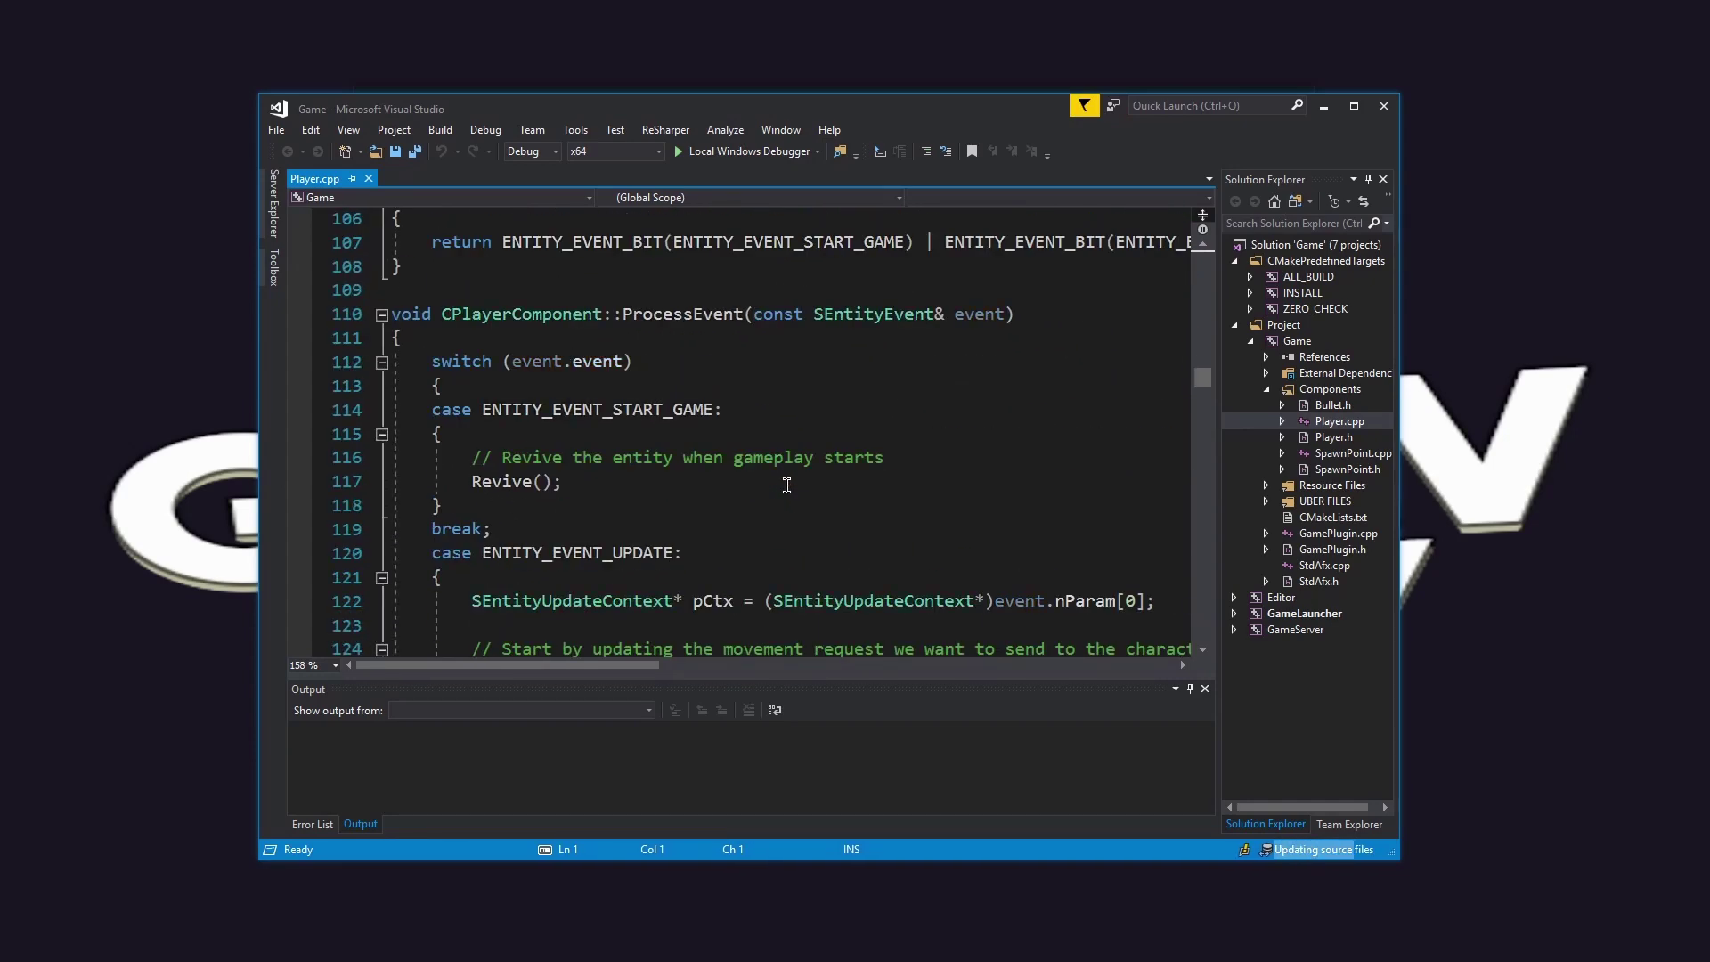
scroll(788, 486, down, 1)
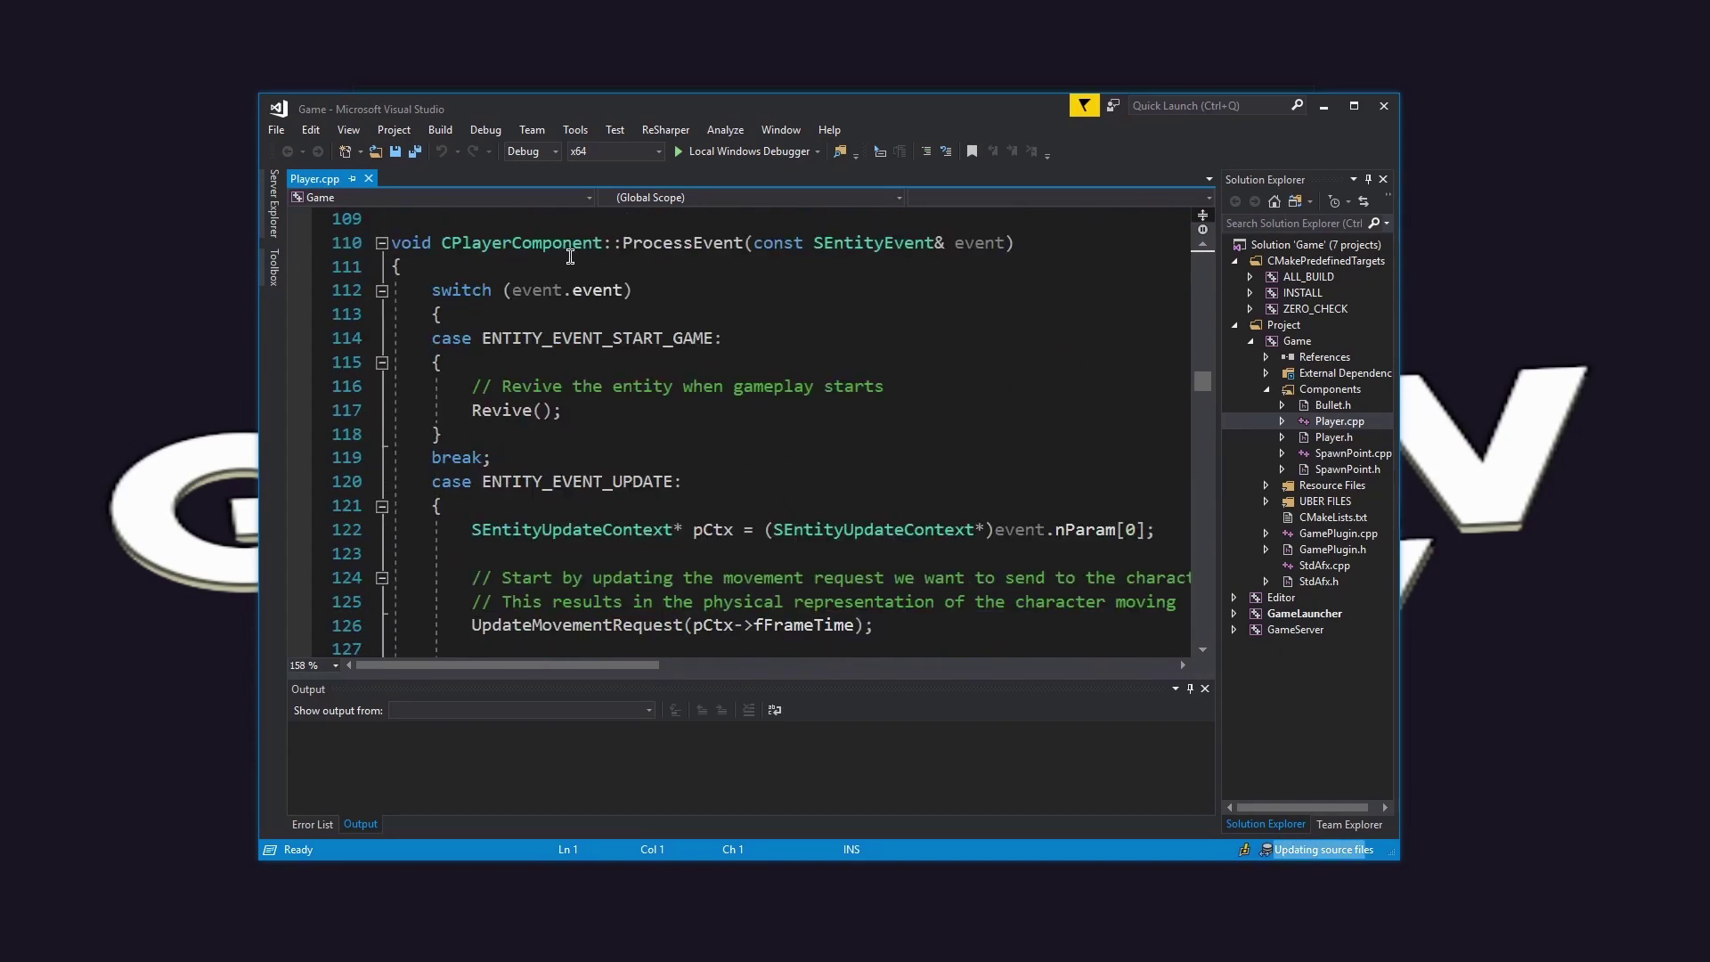
Step: Add gEnv->pConsole->ExecuteString("e_TimeOfDay 24"); on a new line after Revive() and save Player.cpp
click(666, 402)
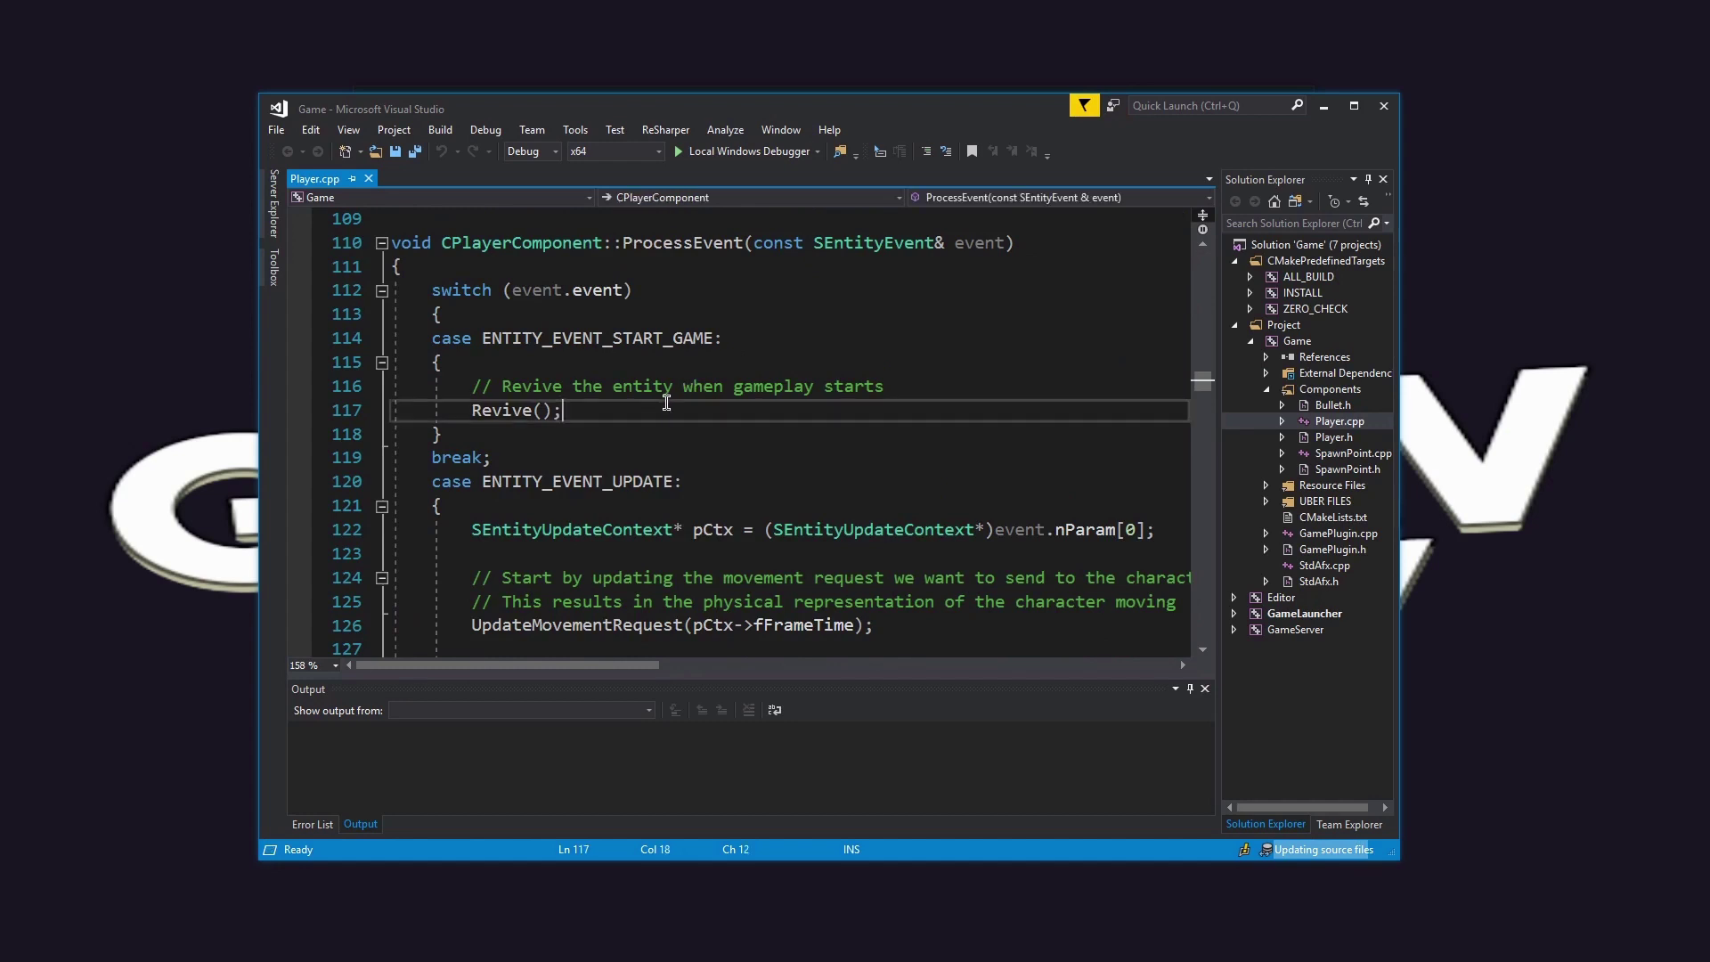
key(Return)
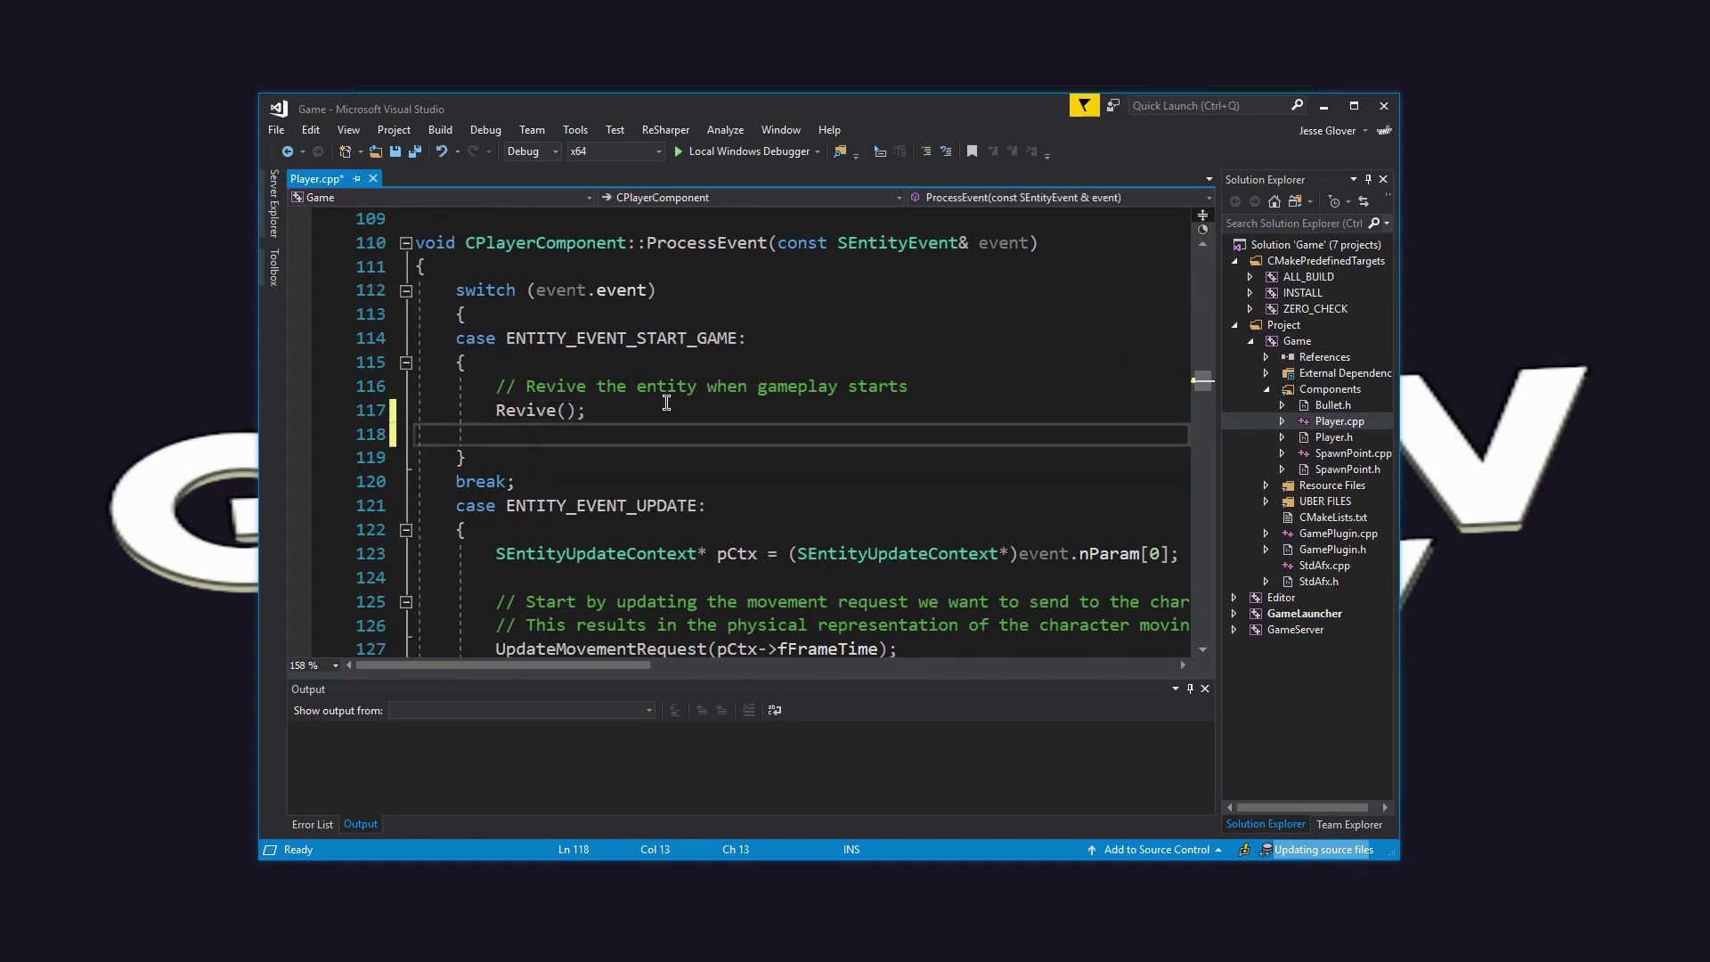
key(BackSpace)
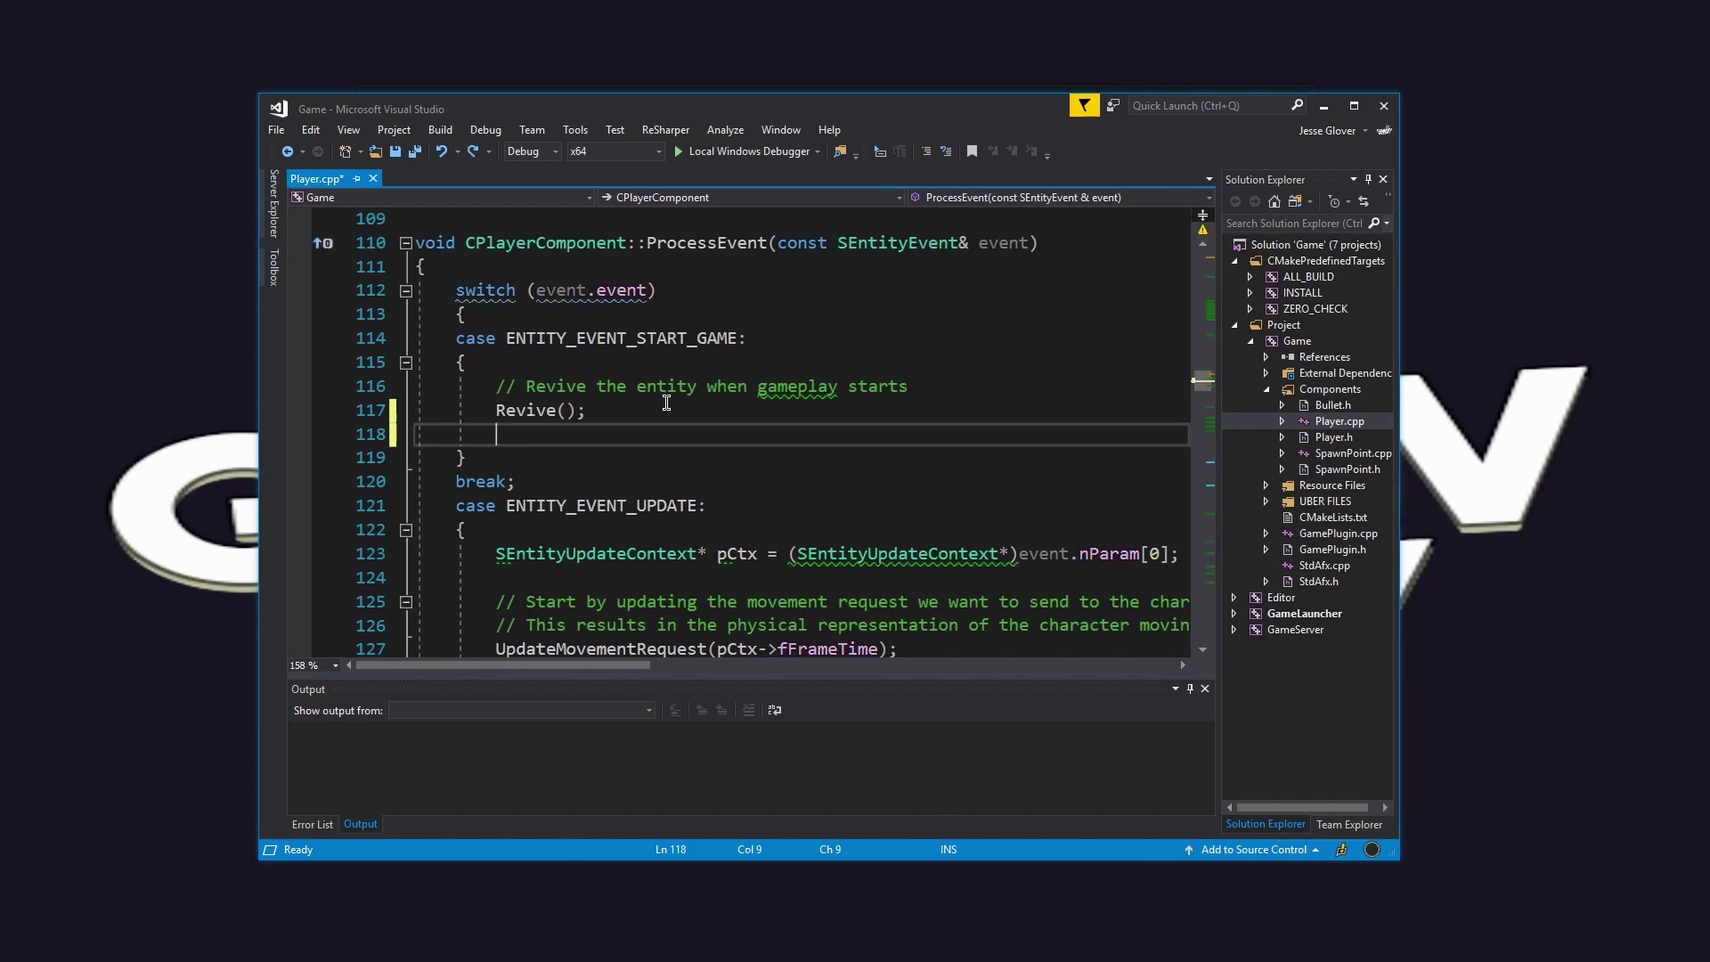
text(gEnv->)
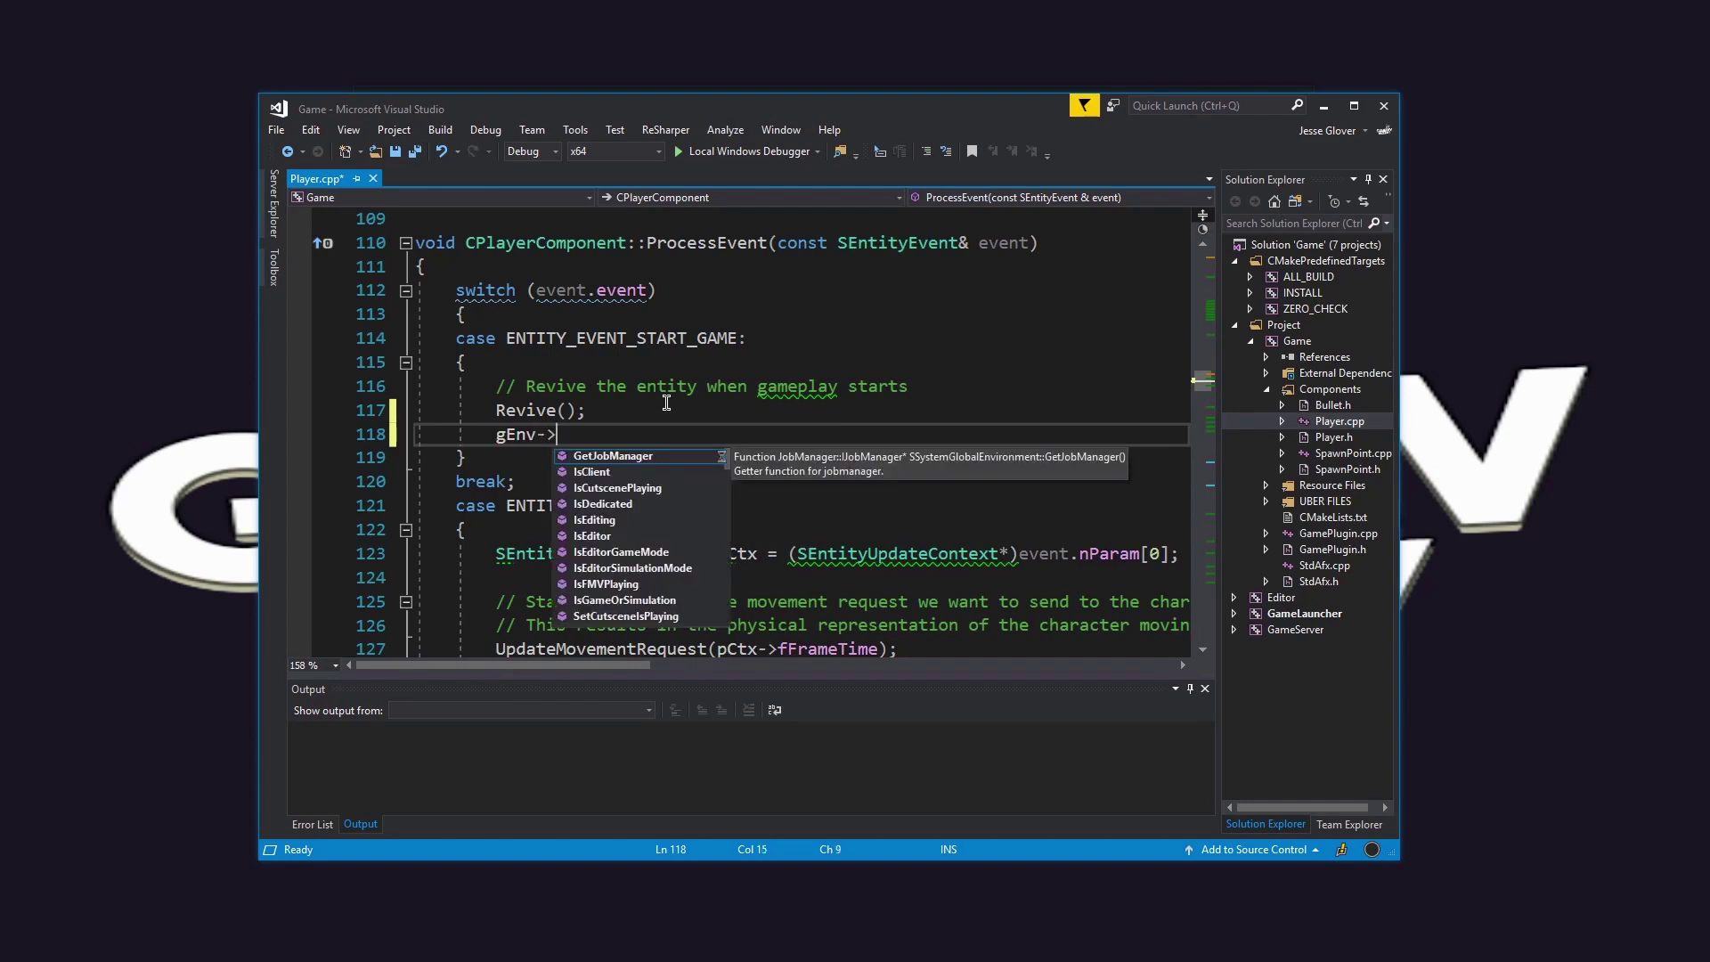
text(pConsole->)
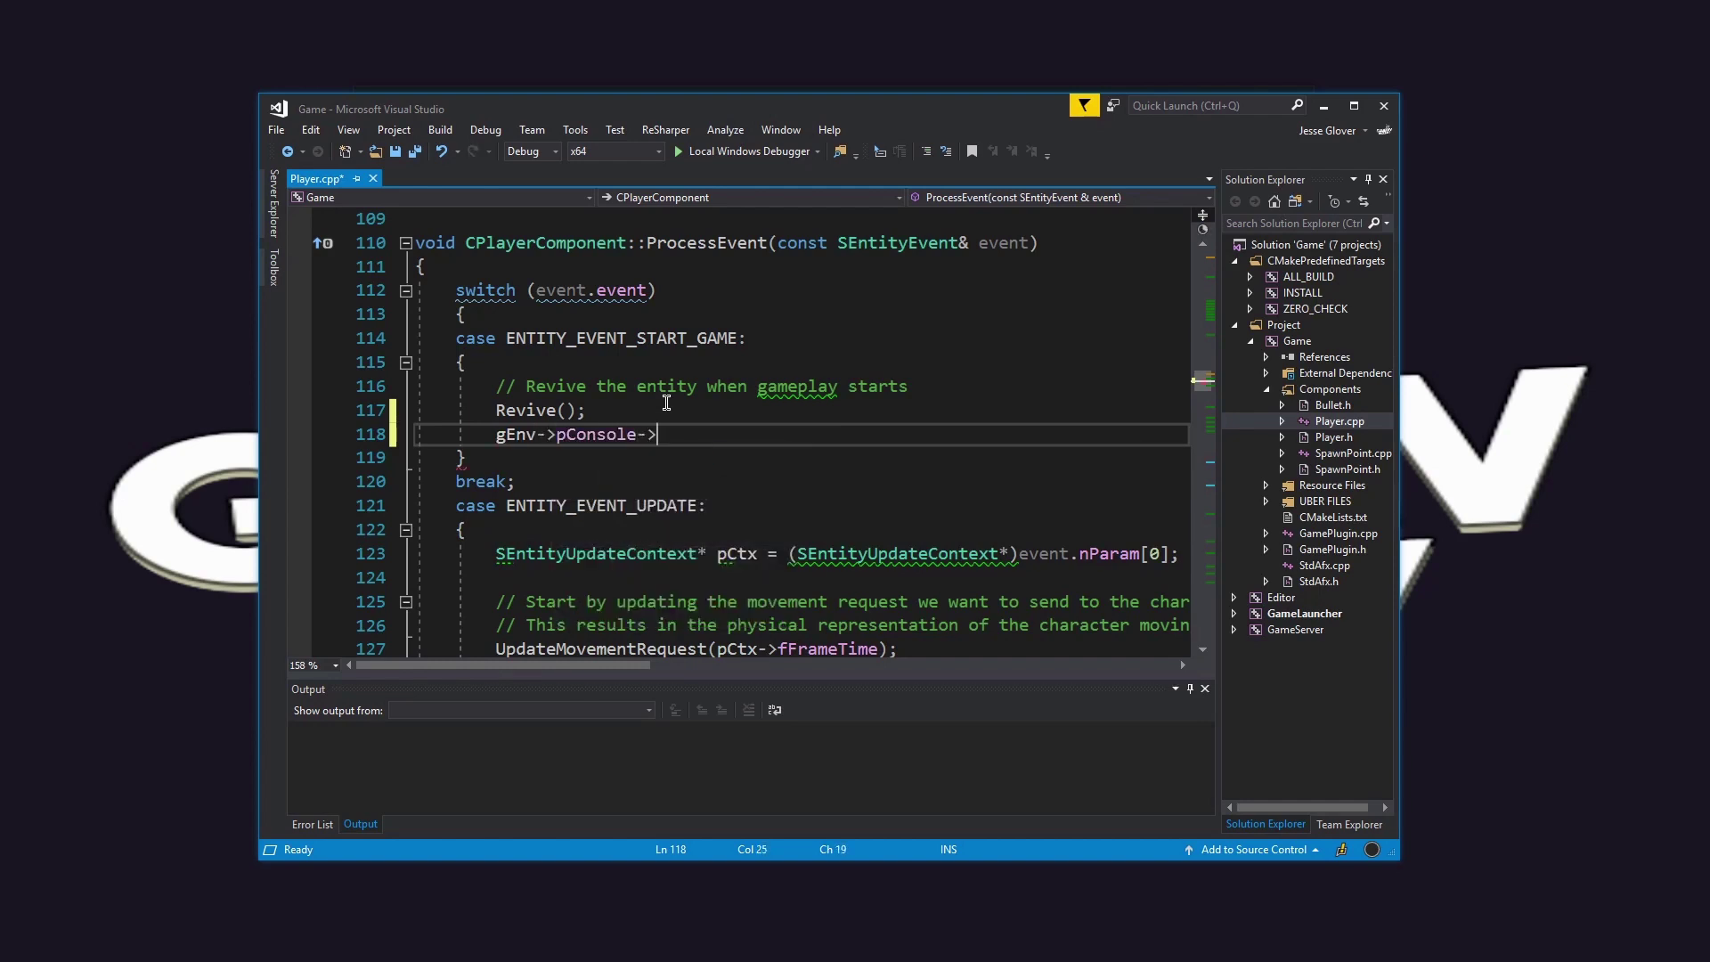
text(Exec)
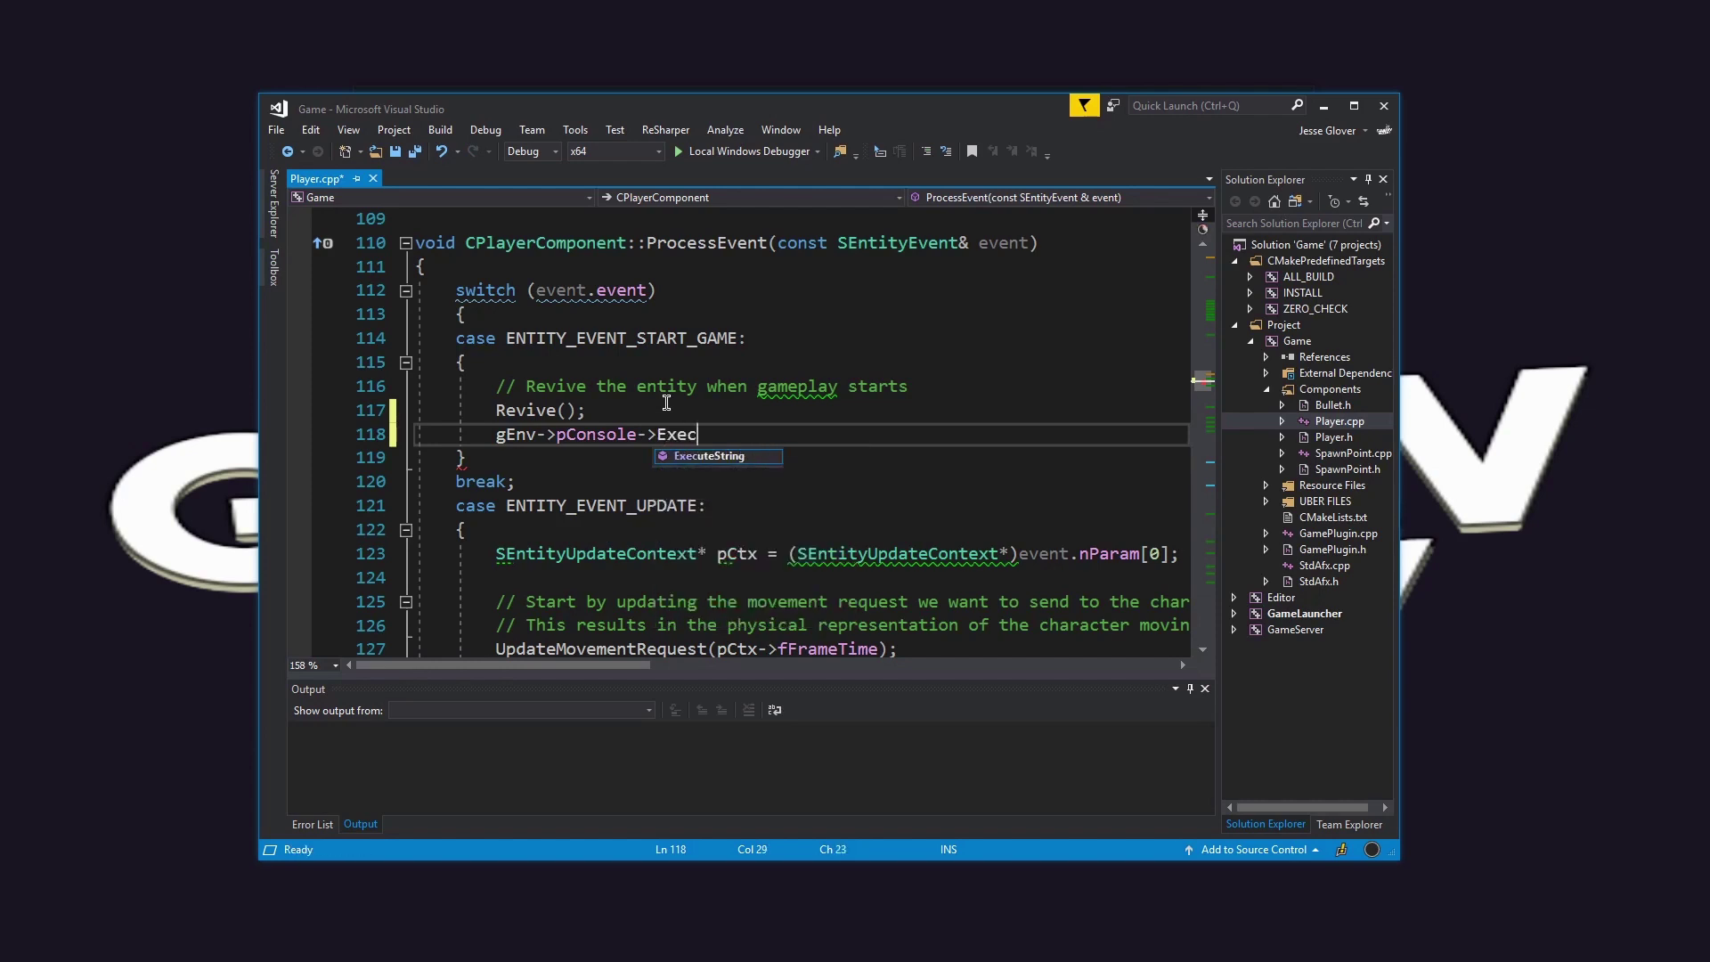
text(uteString("e_)
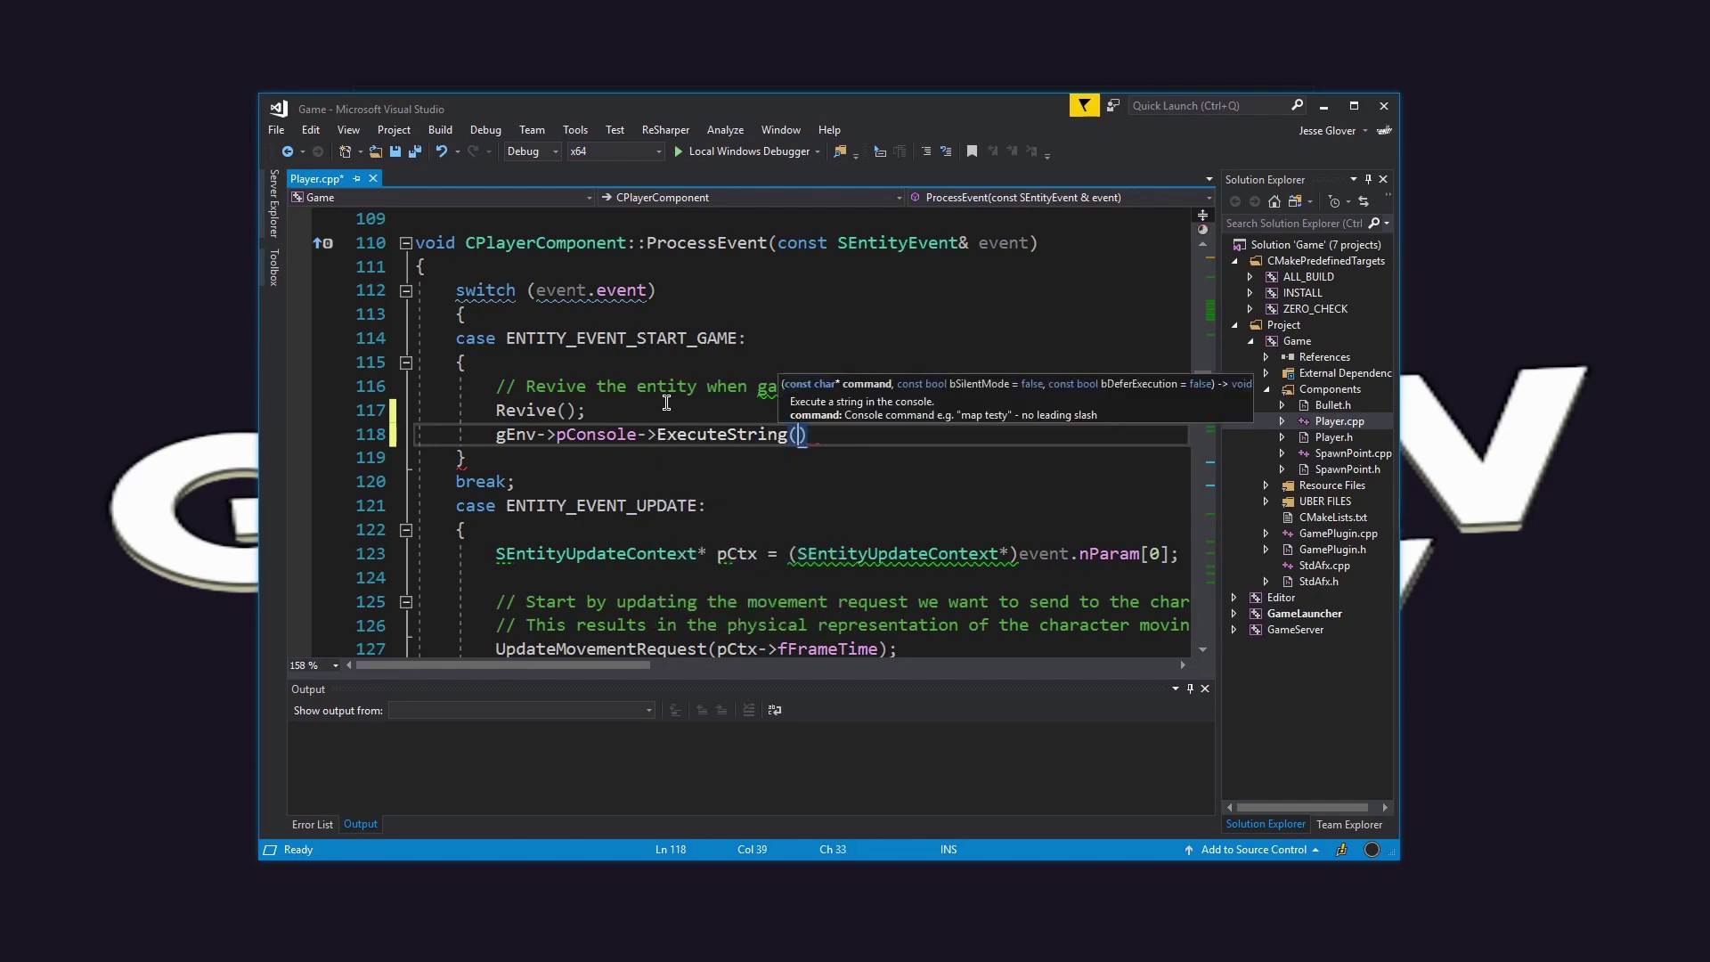
text(TimeOfDay)
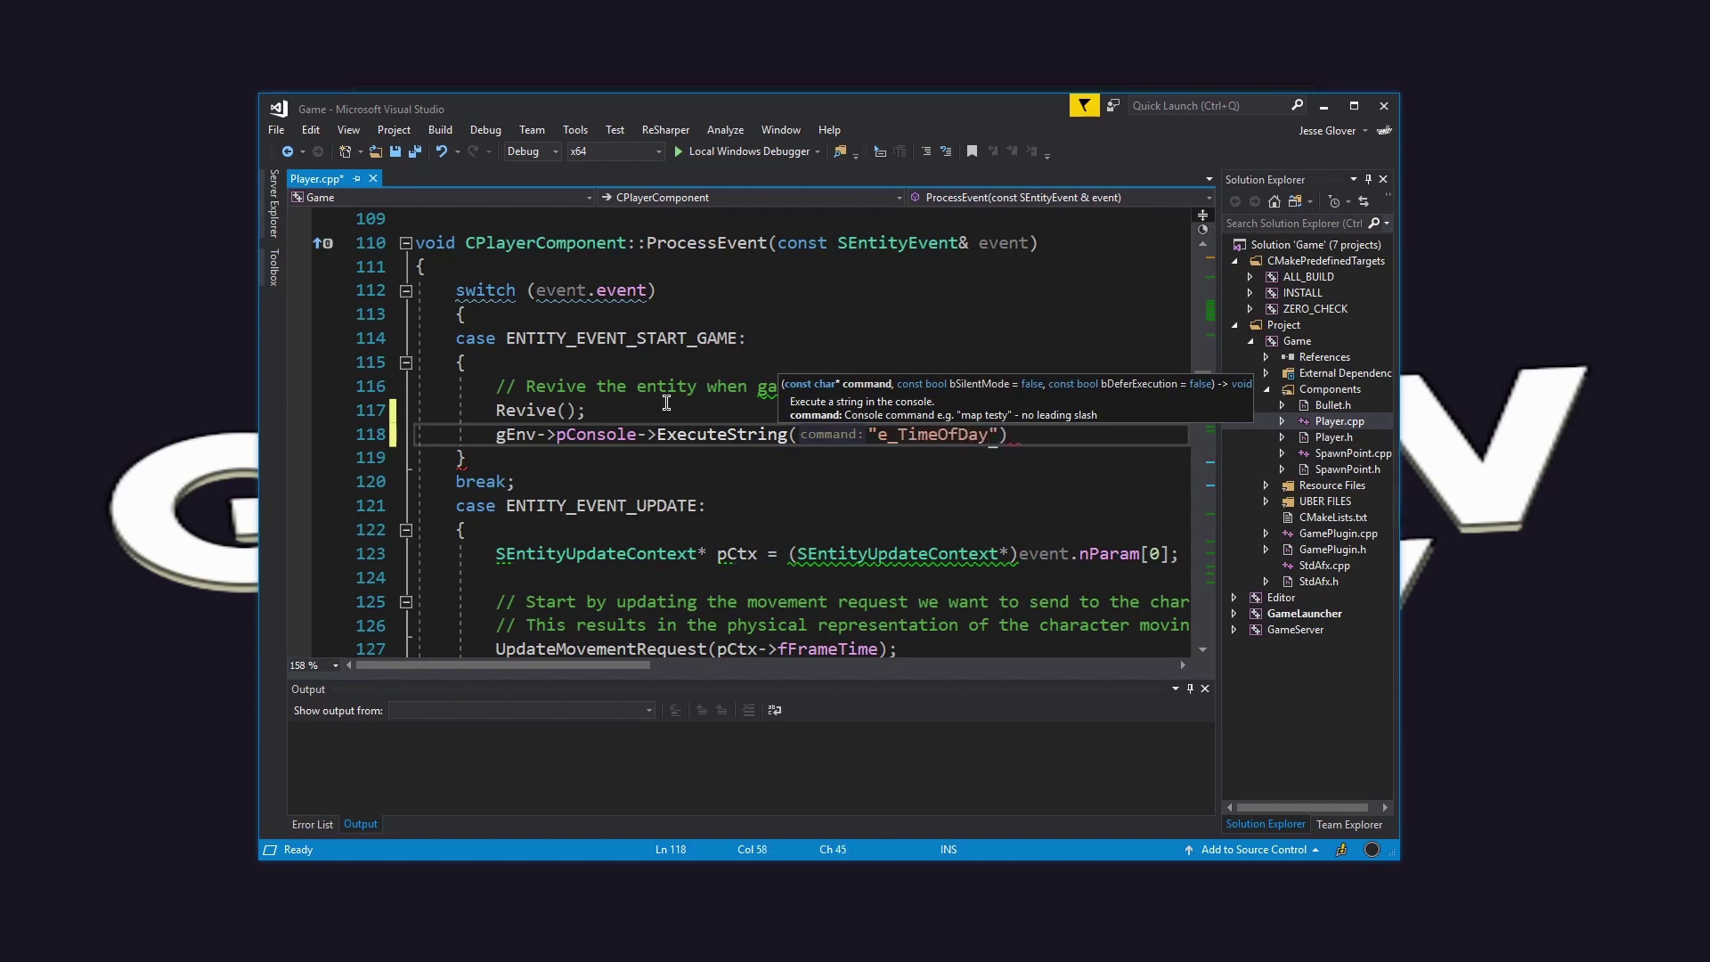
text( 24");)
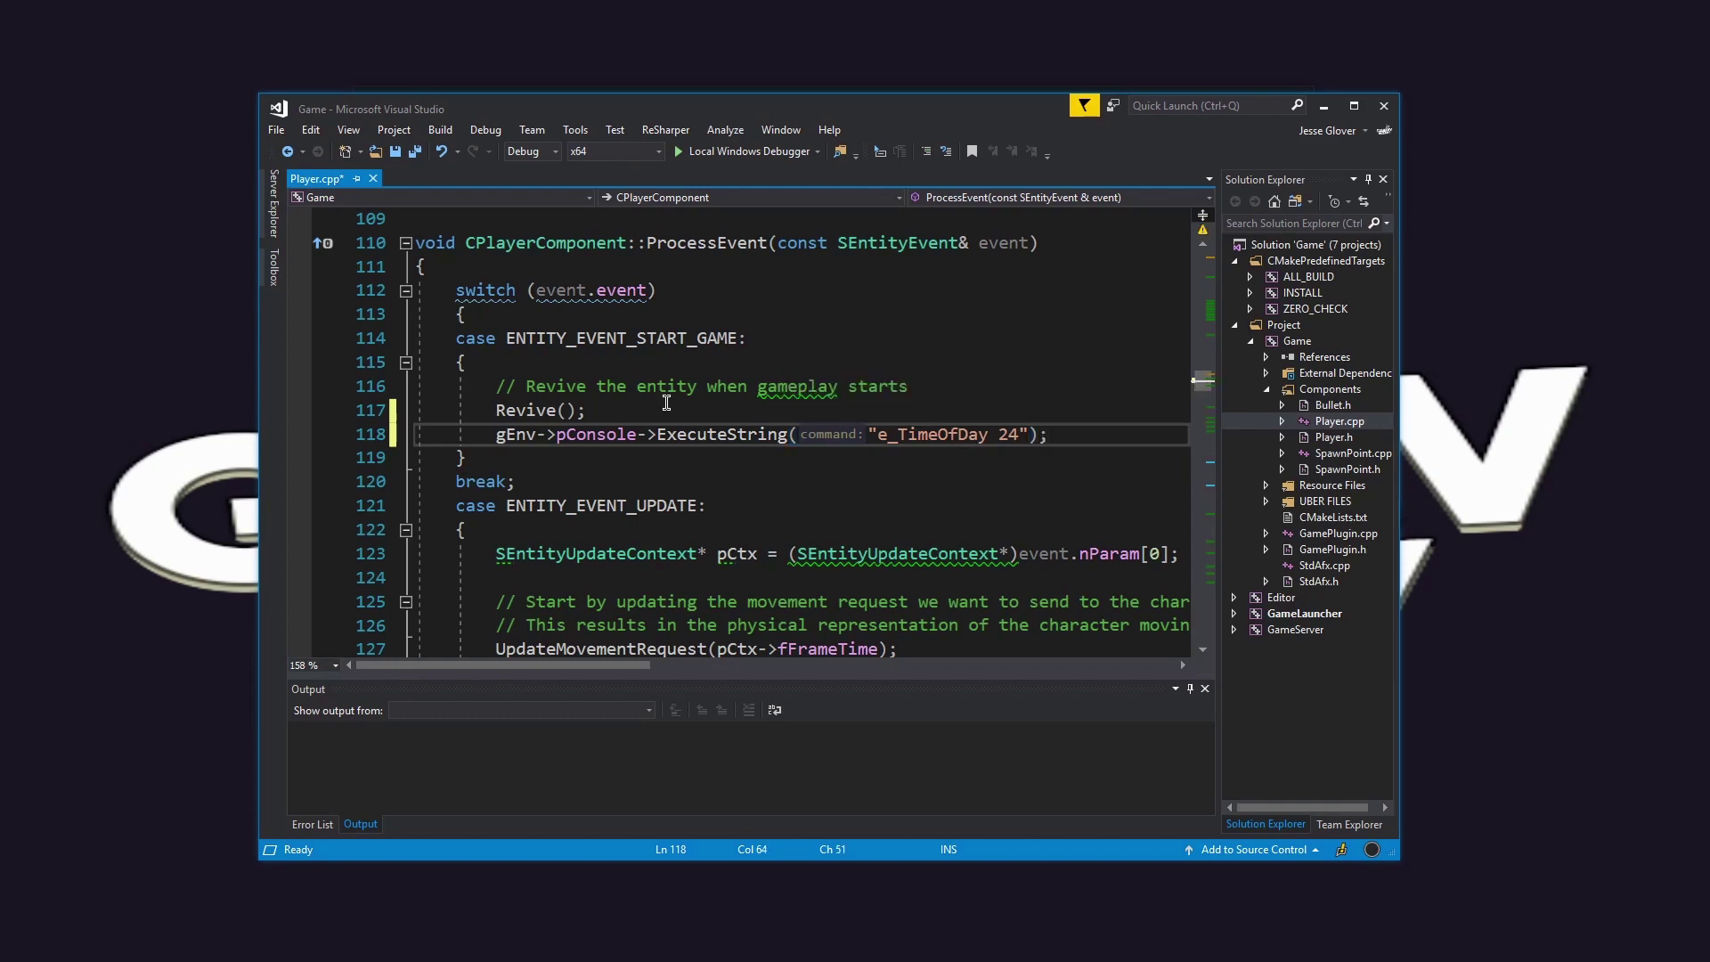
key(ctrl+s)
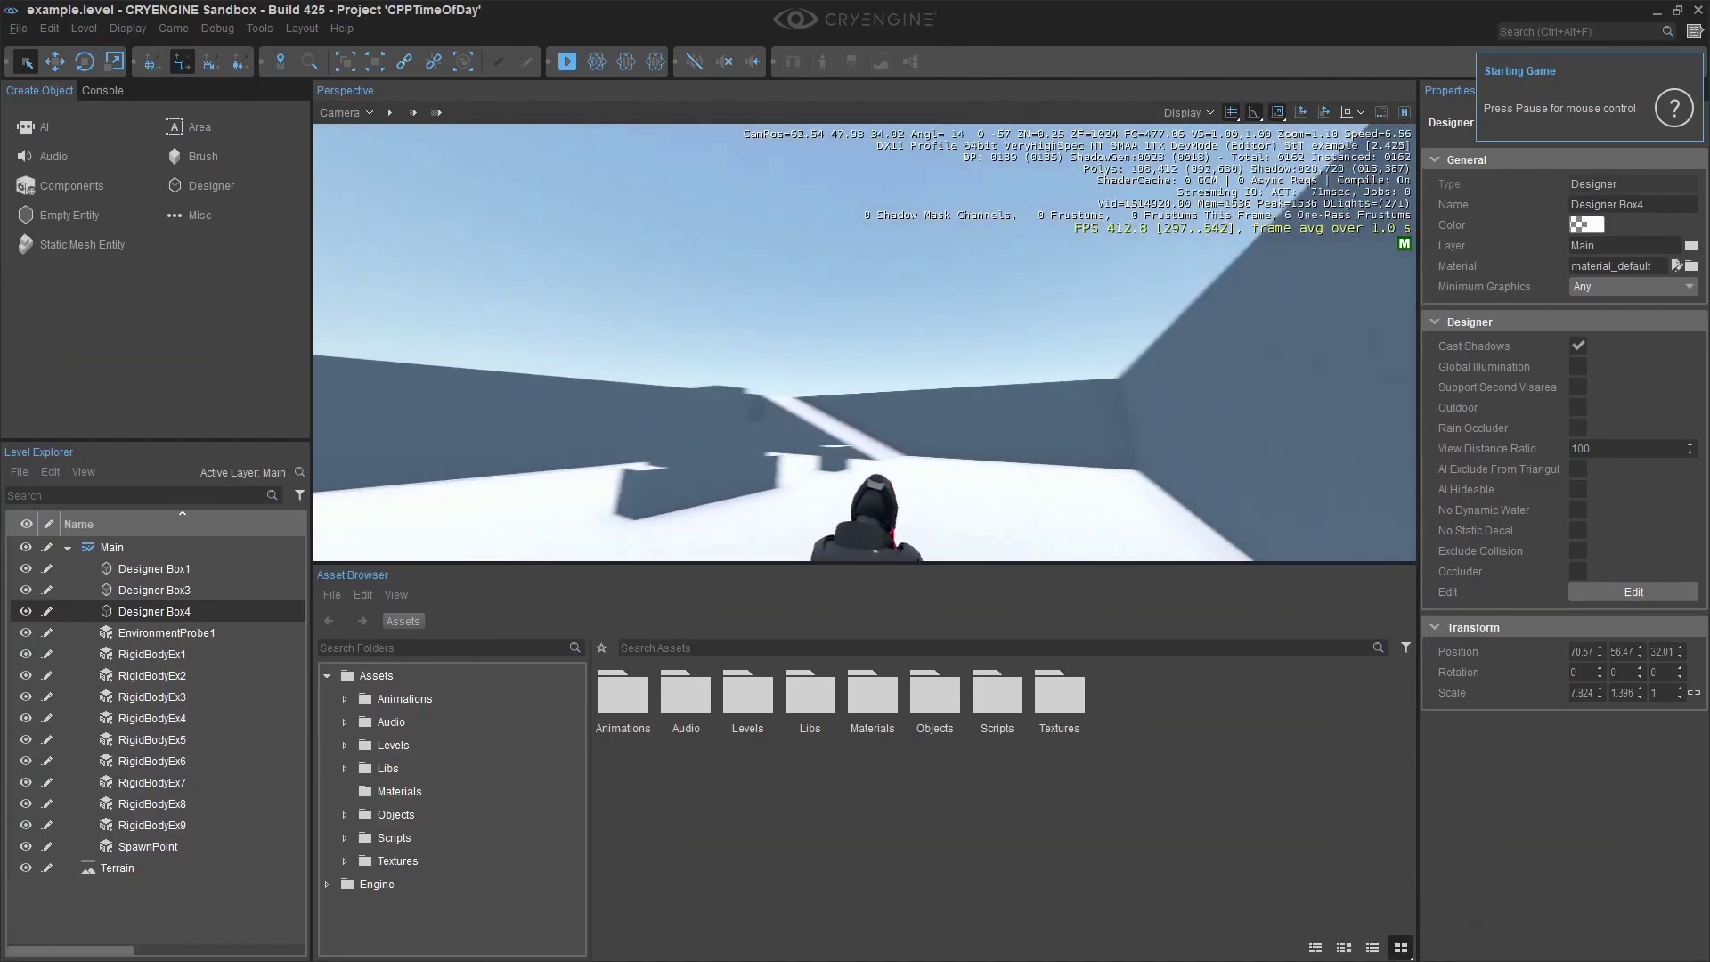
Step: Exit game mode, open and close the Environment Editor, then quit Sandbox without saving the level
key(Escape)
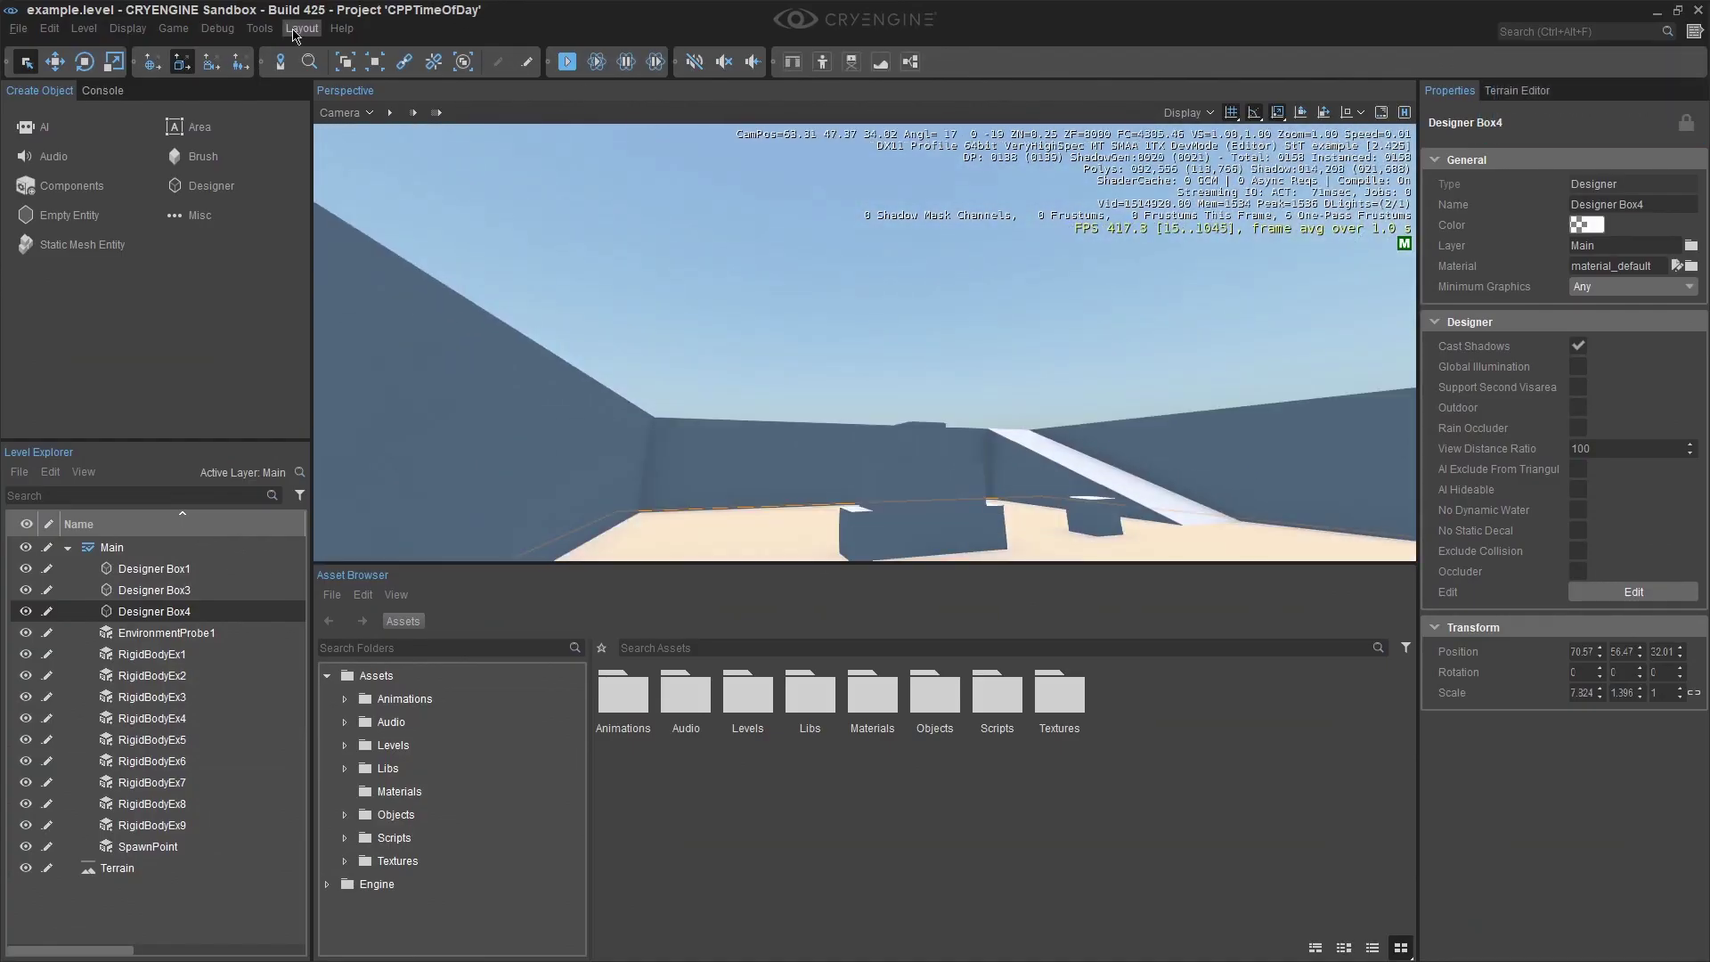
click(294, 29)
click(301, 193)
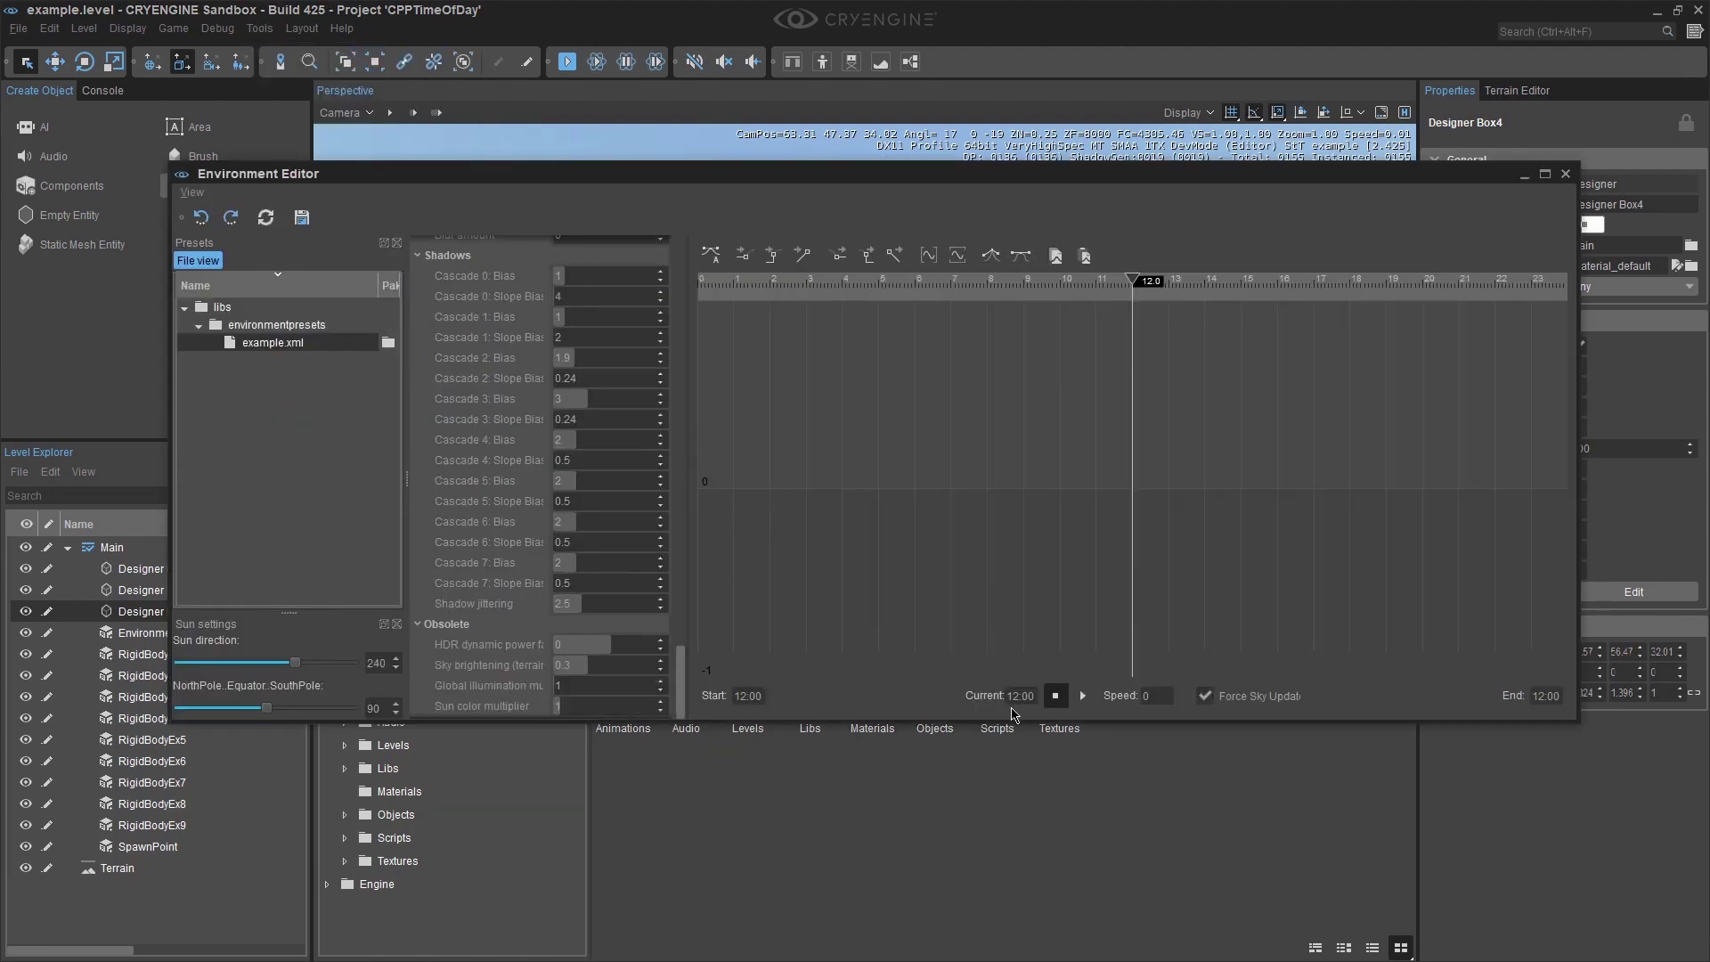
click(1564, 174)
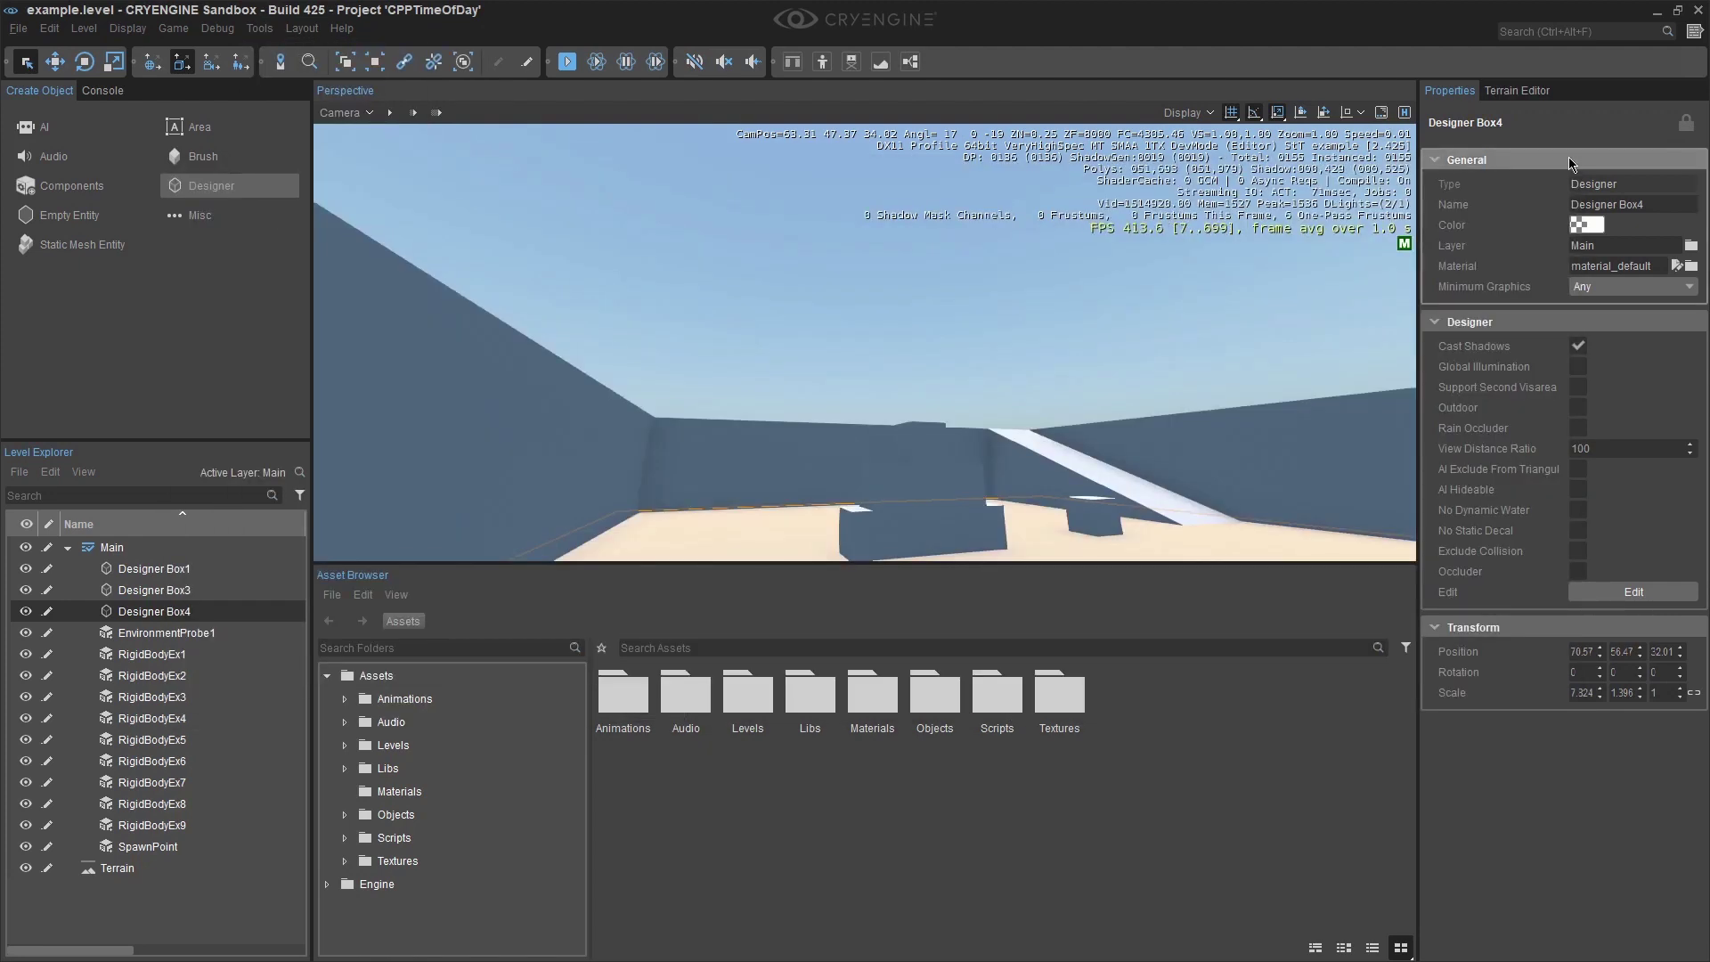
click(1697, 9)
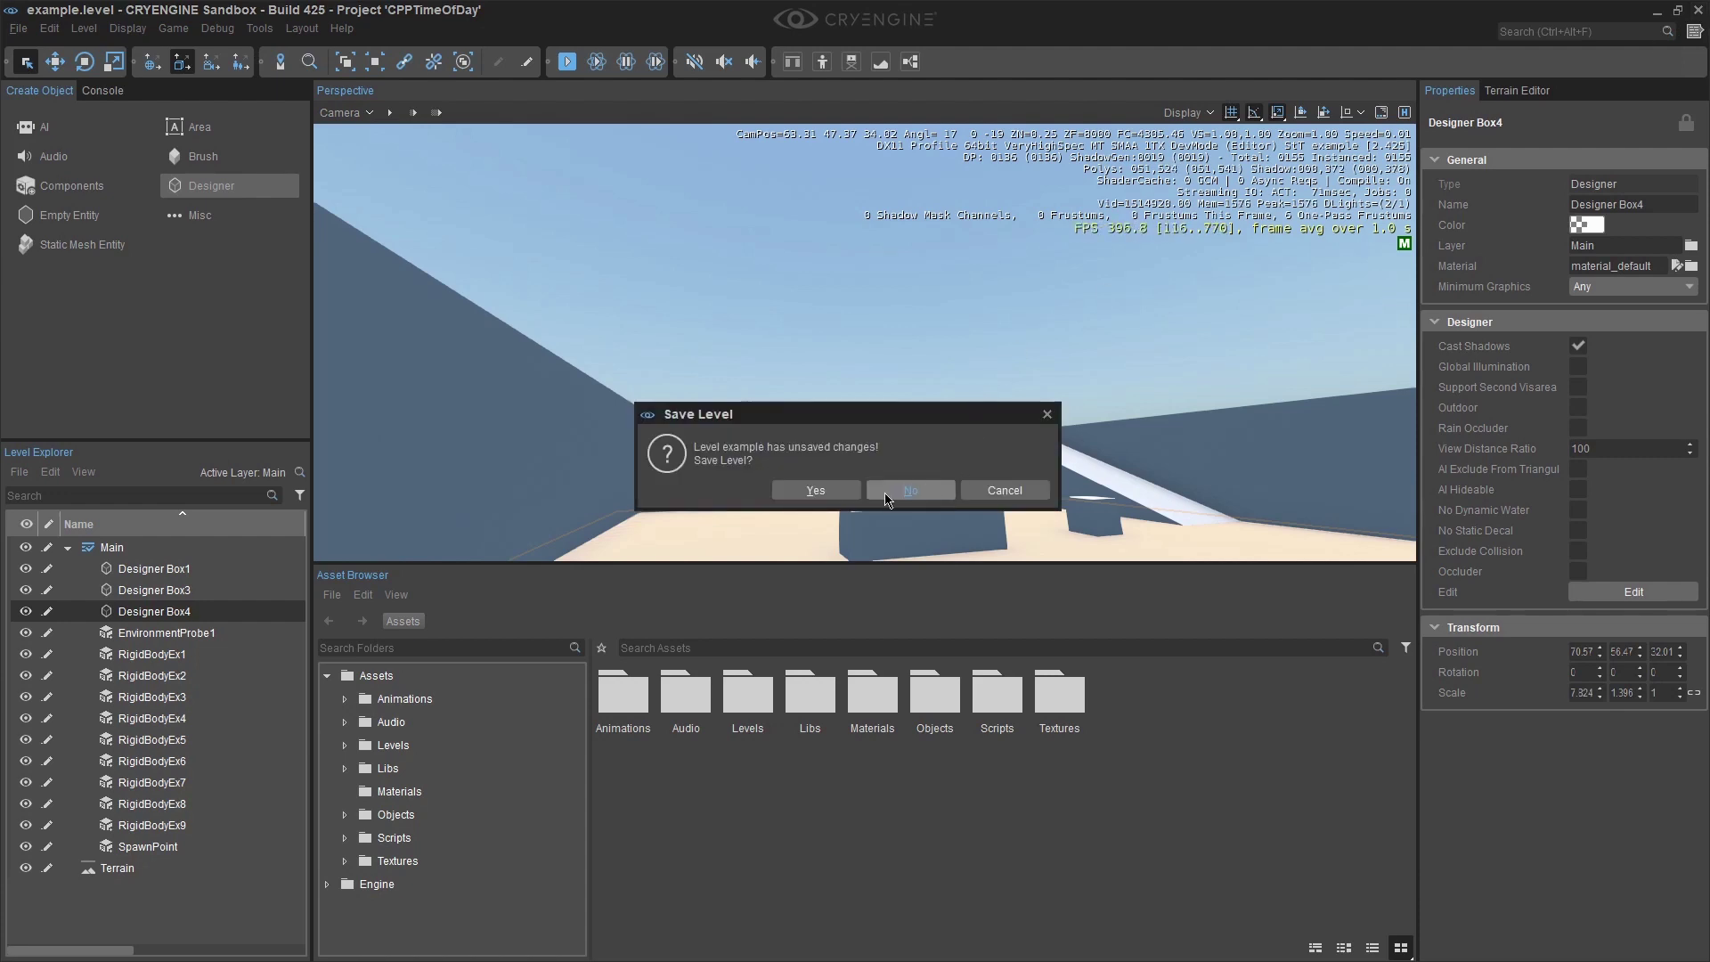
click(887, 497)
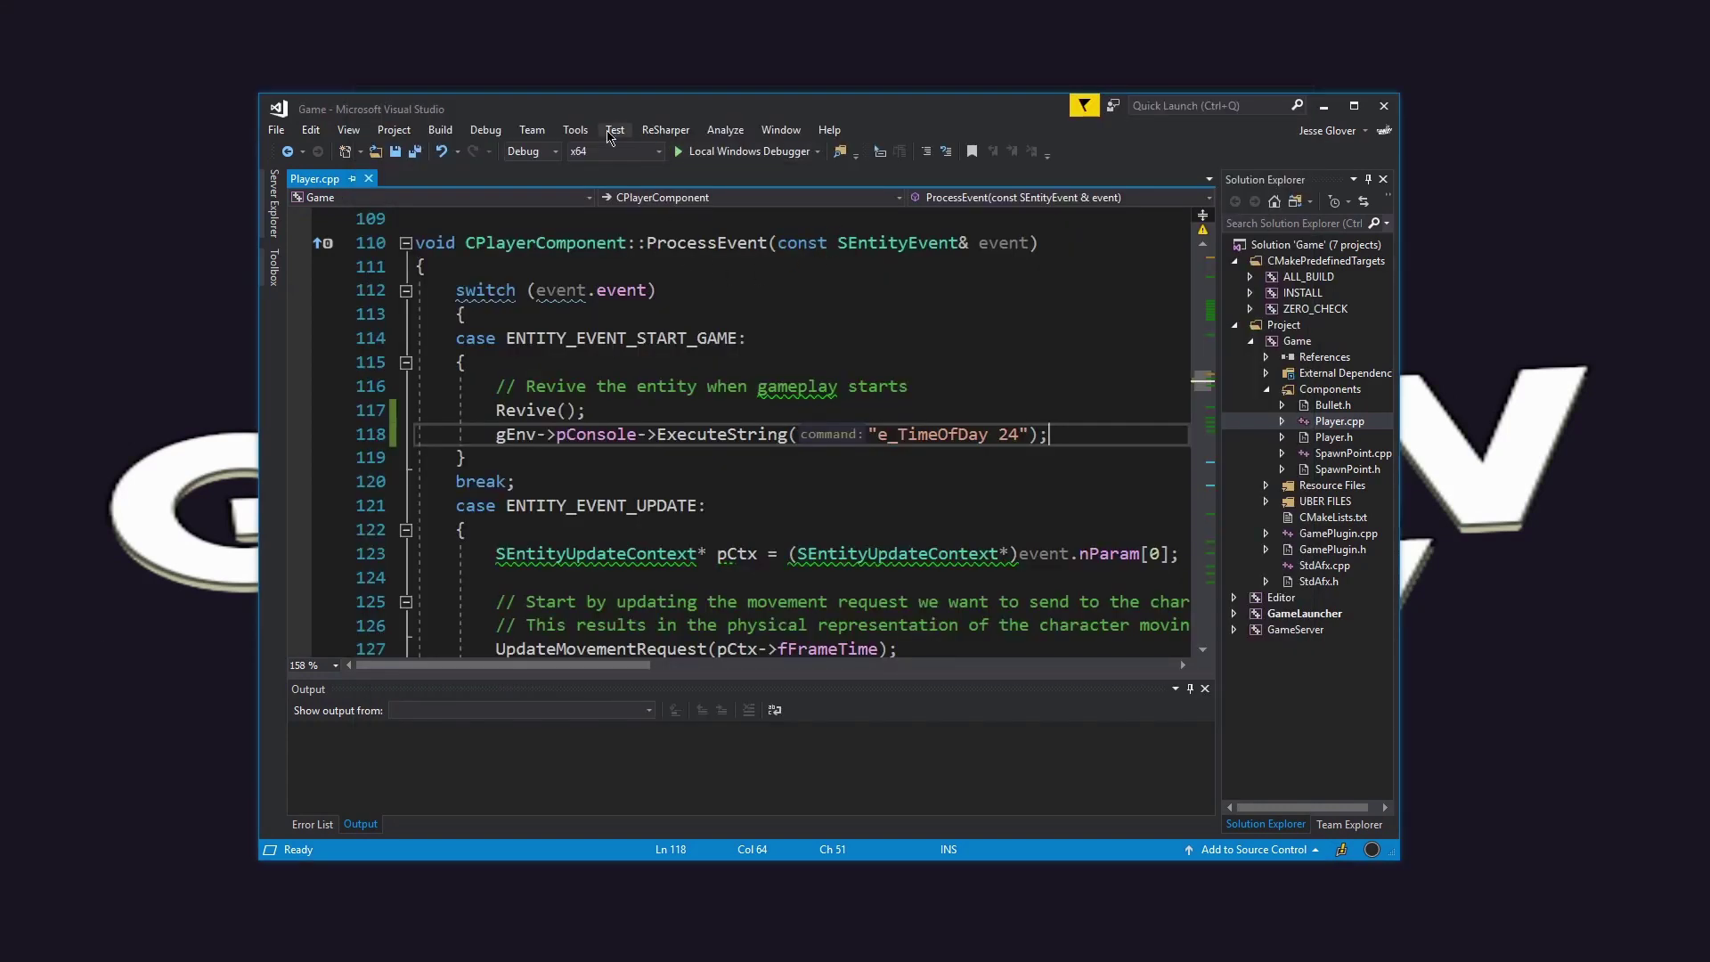
Step: Build the whole Game solution, then close Visual Studio after the build succeeds
click(440, 130)
click(456, 151)
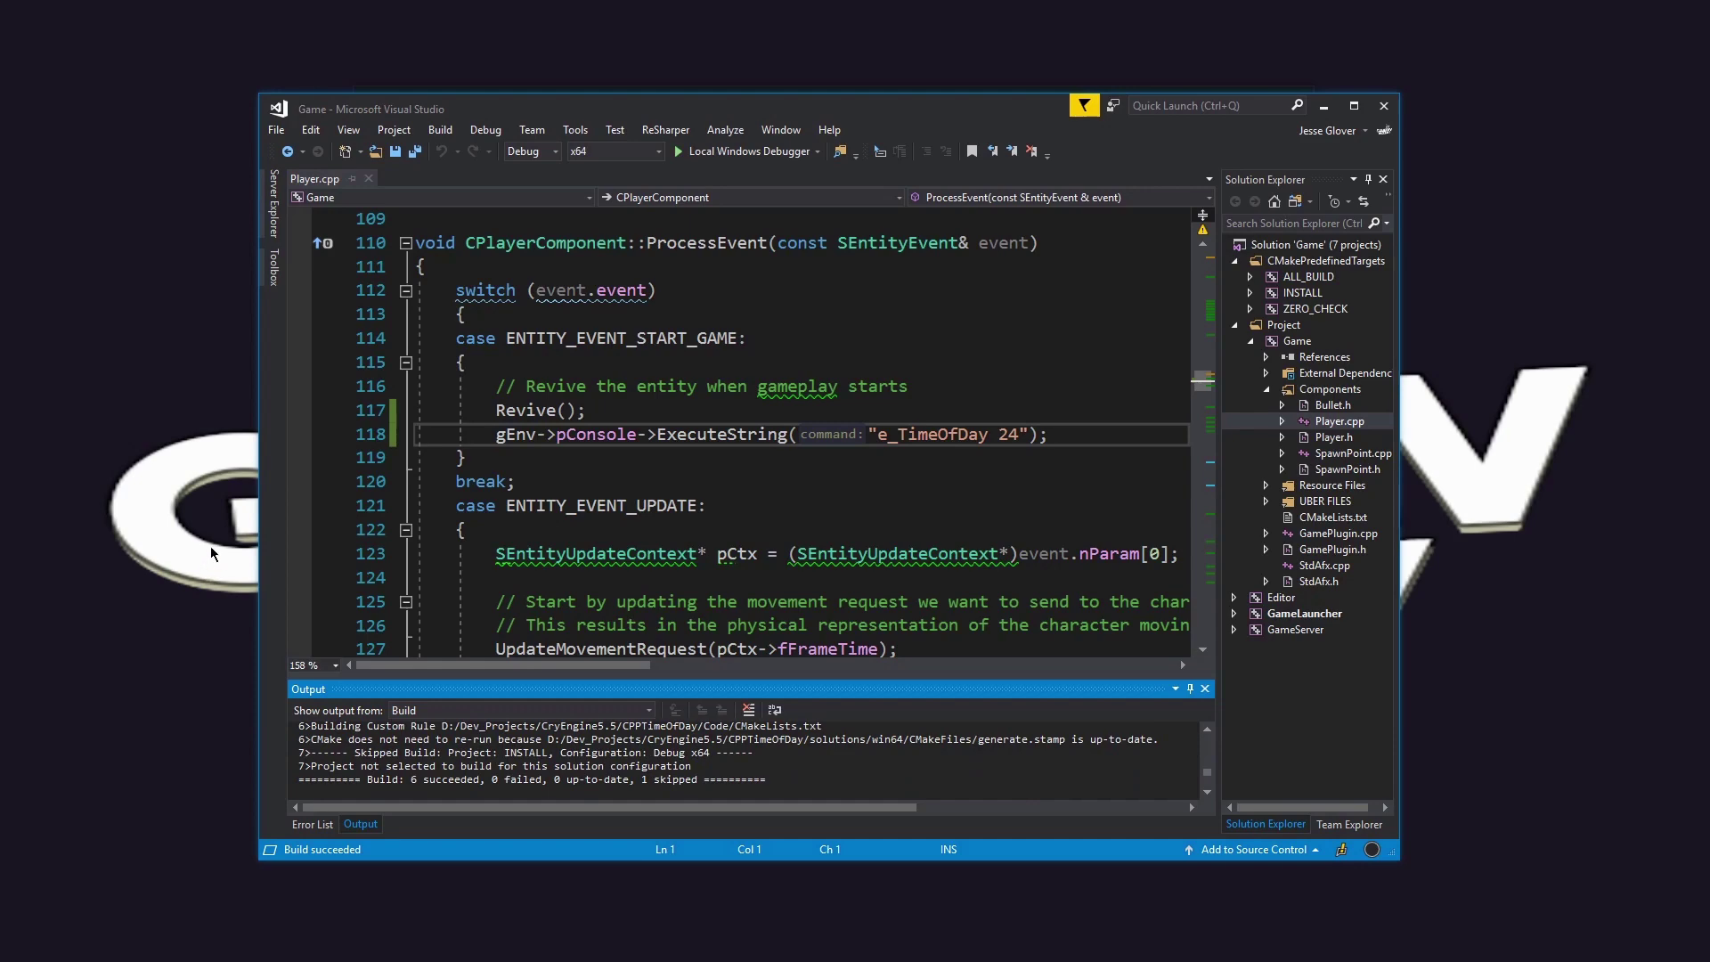
click(1374, 105)
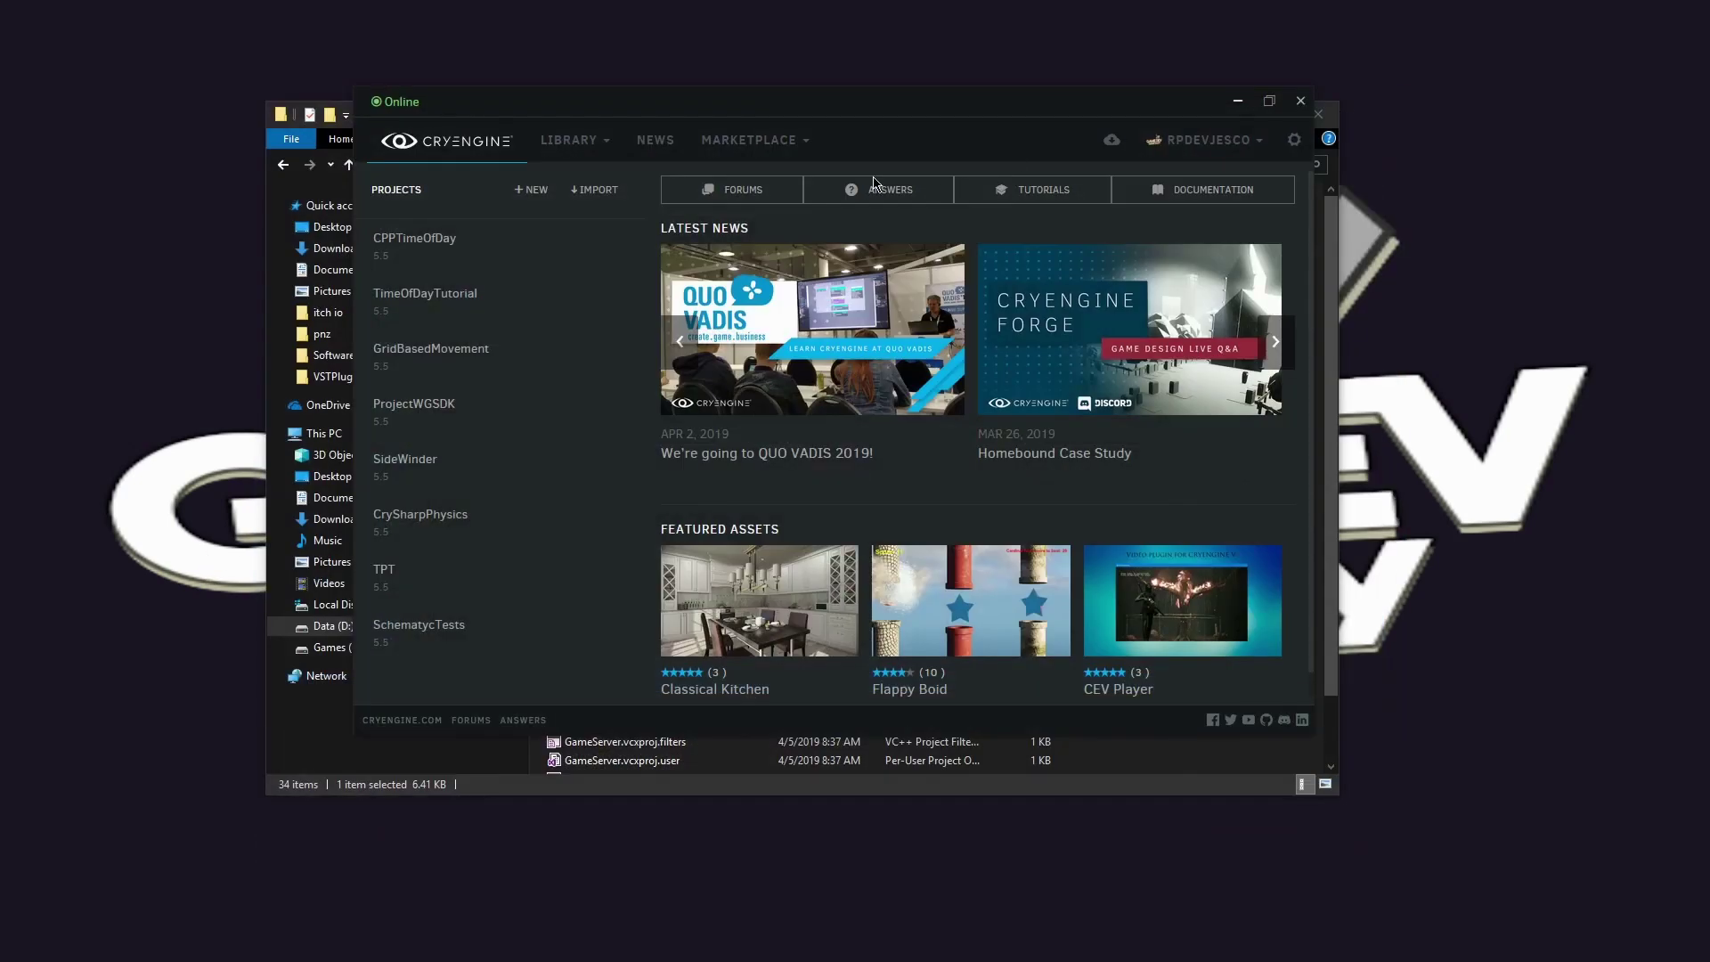
double_click(439, 258)
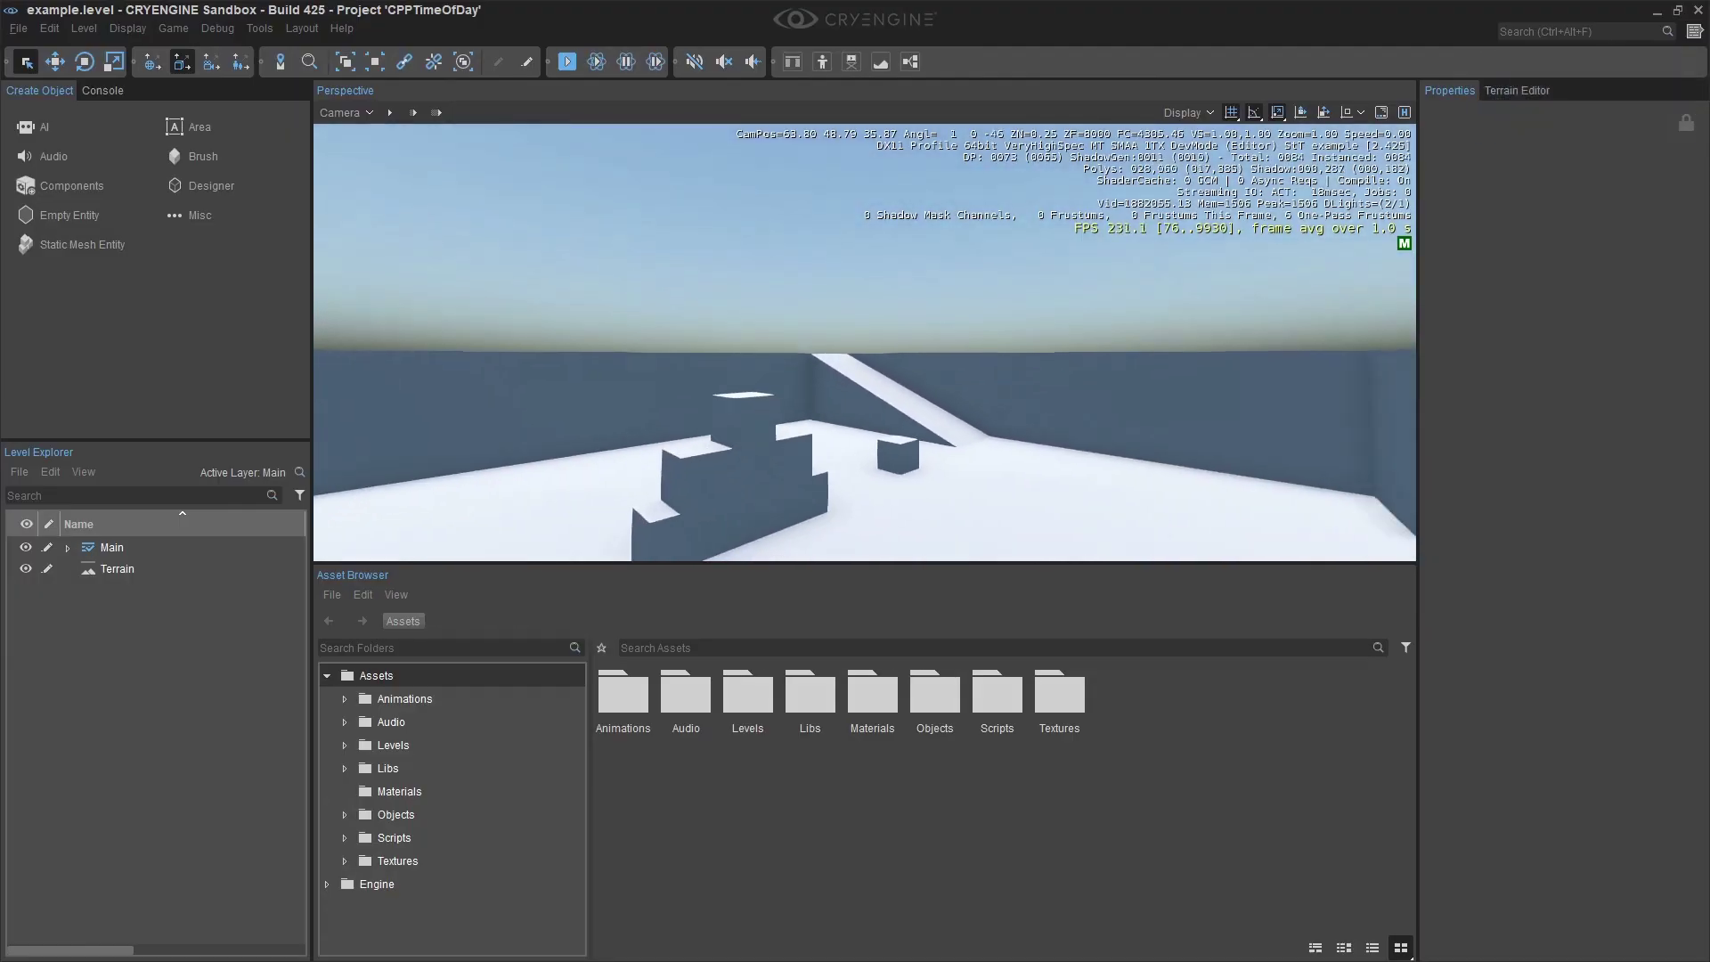
click(259, 27)
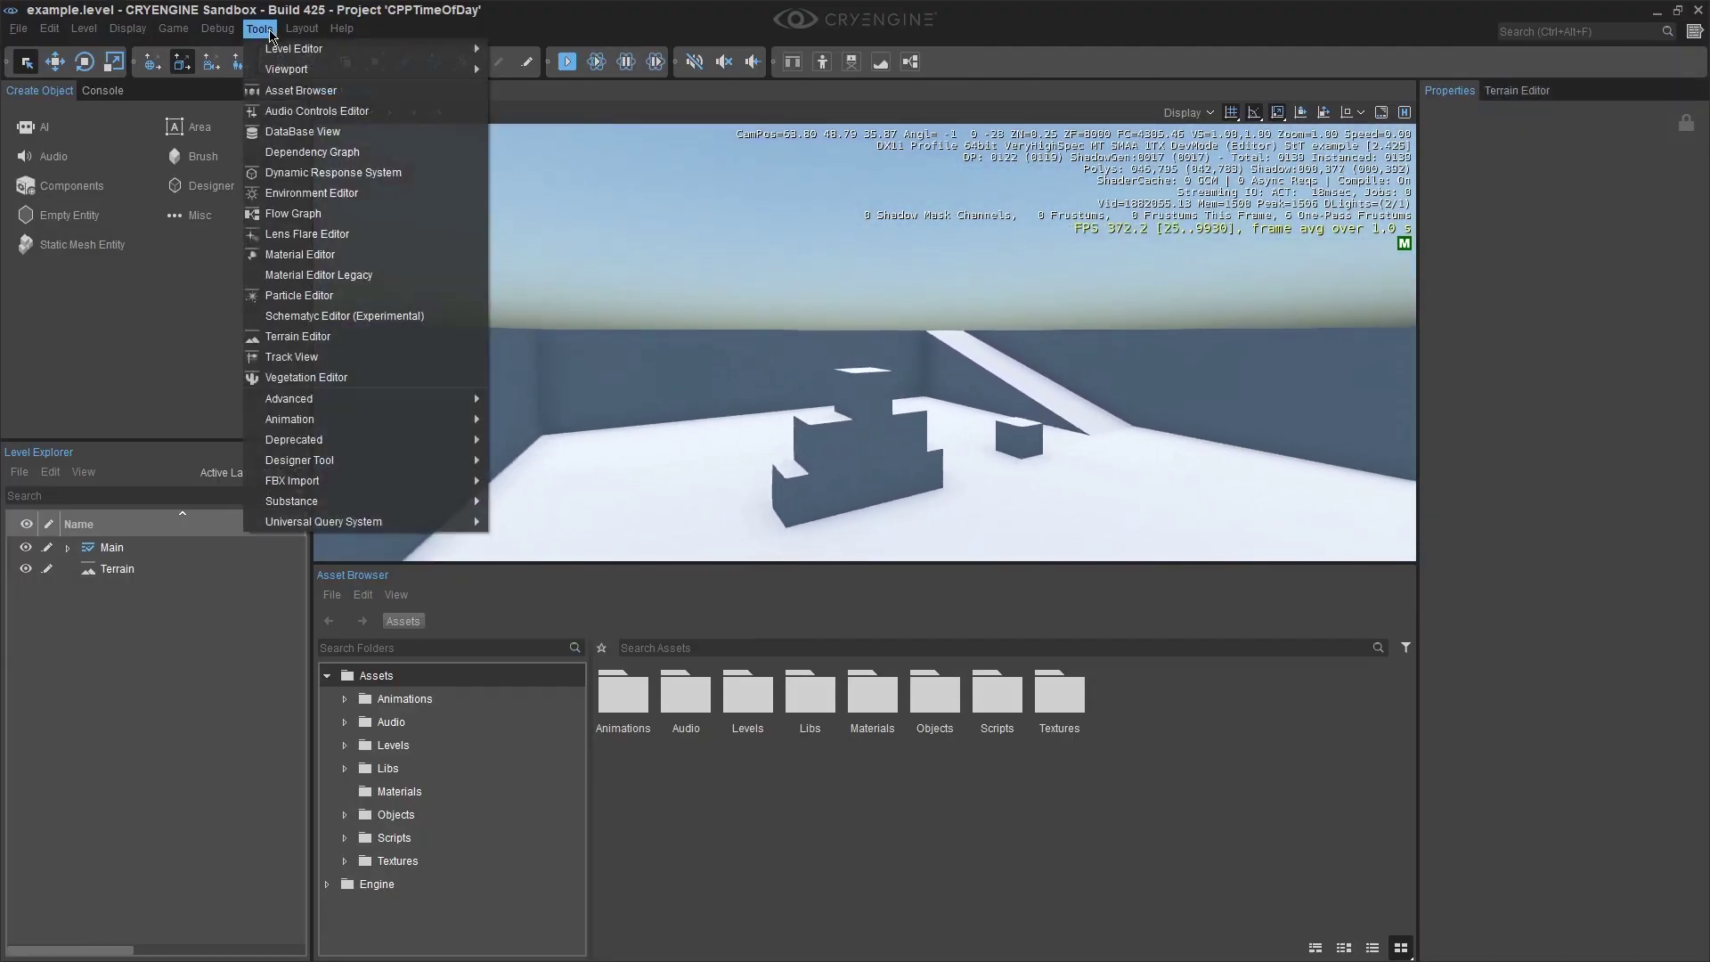
click(304, 196)
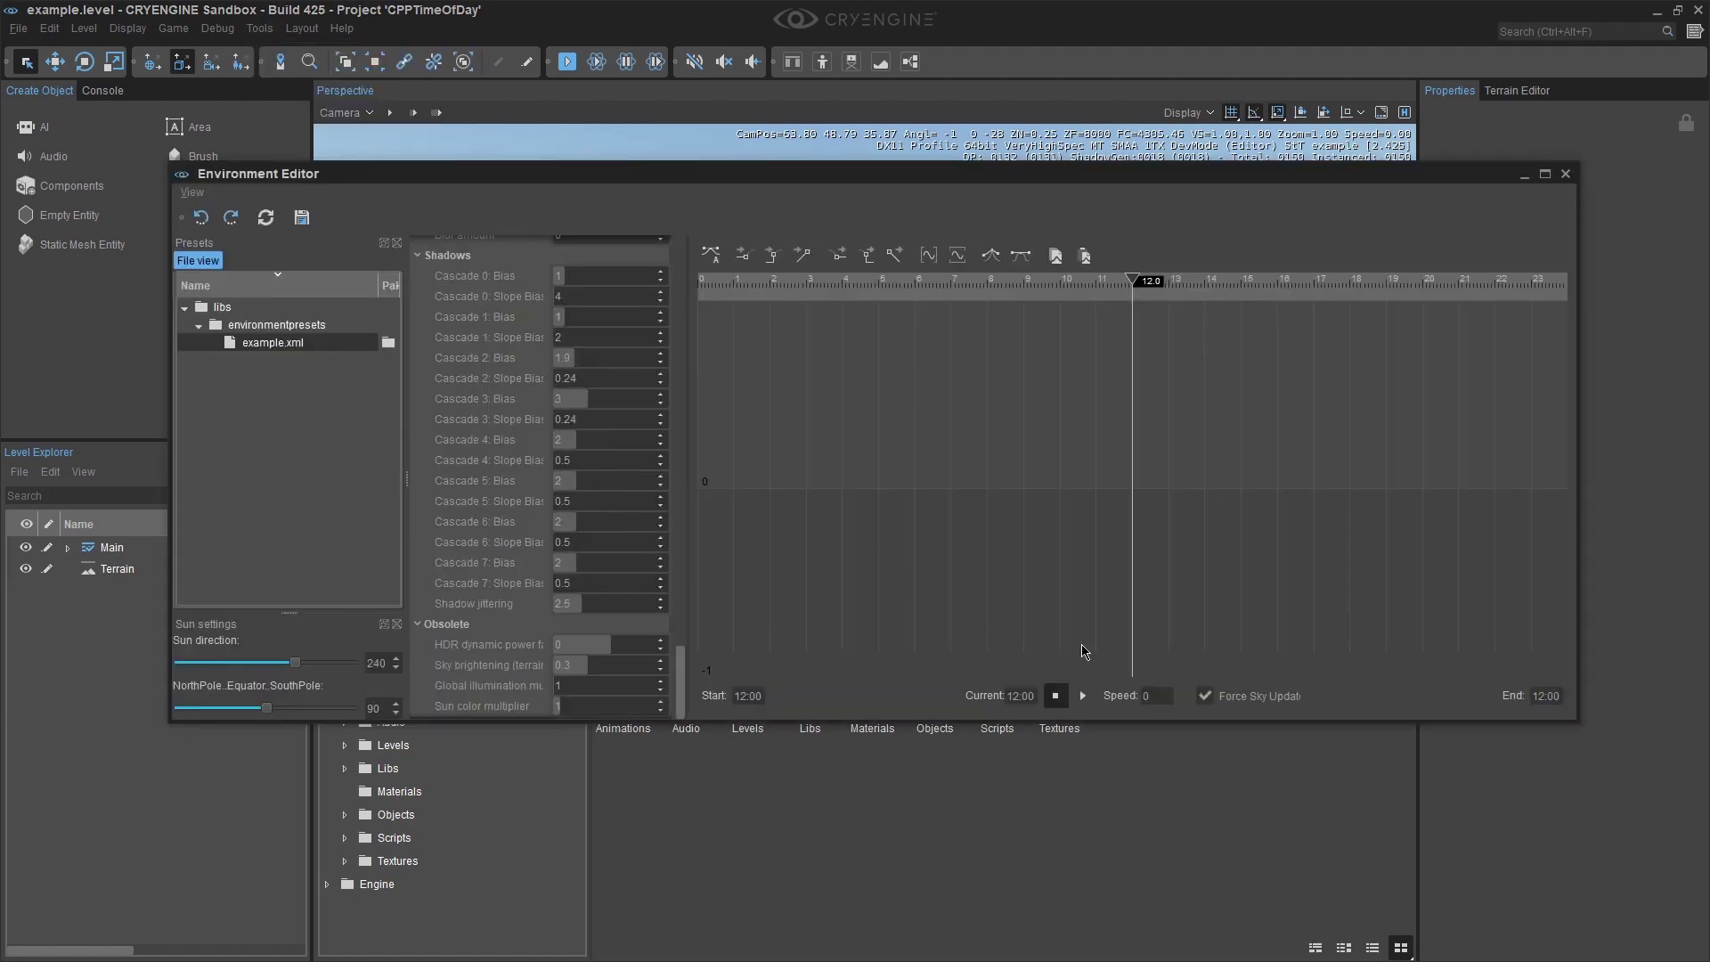
click(1560, 170)
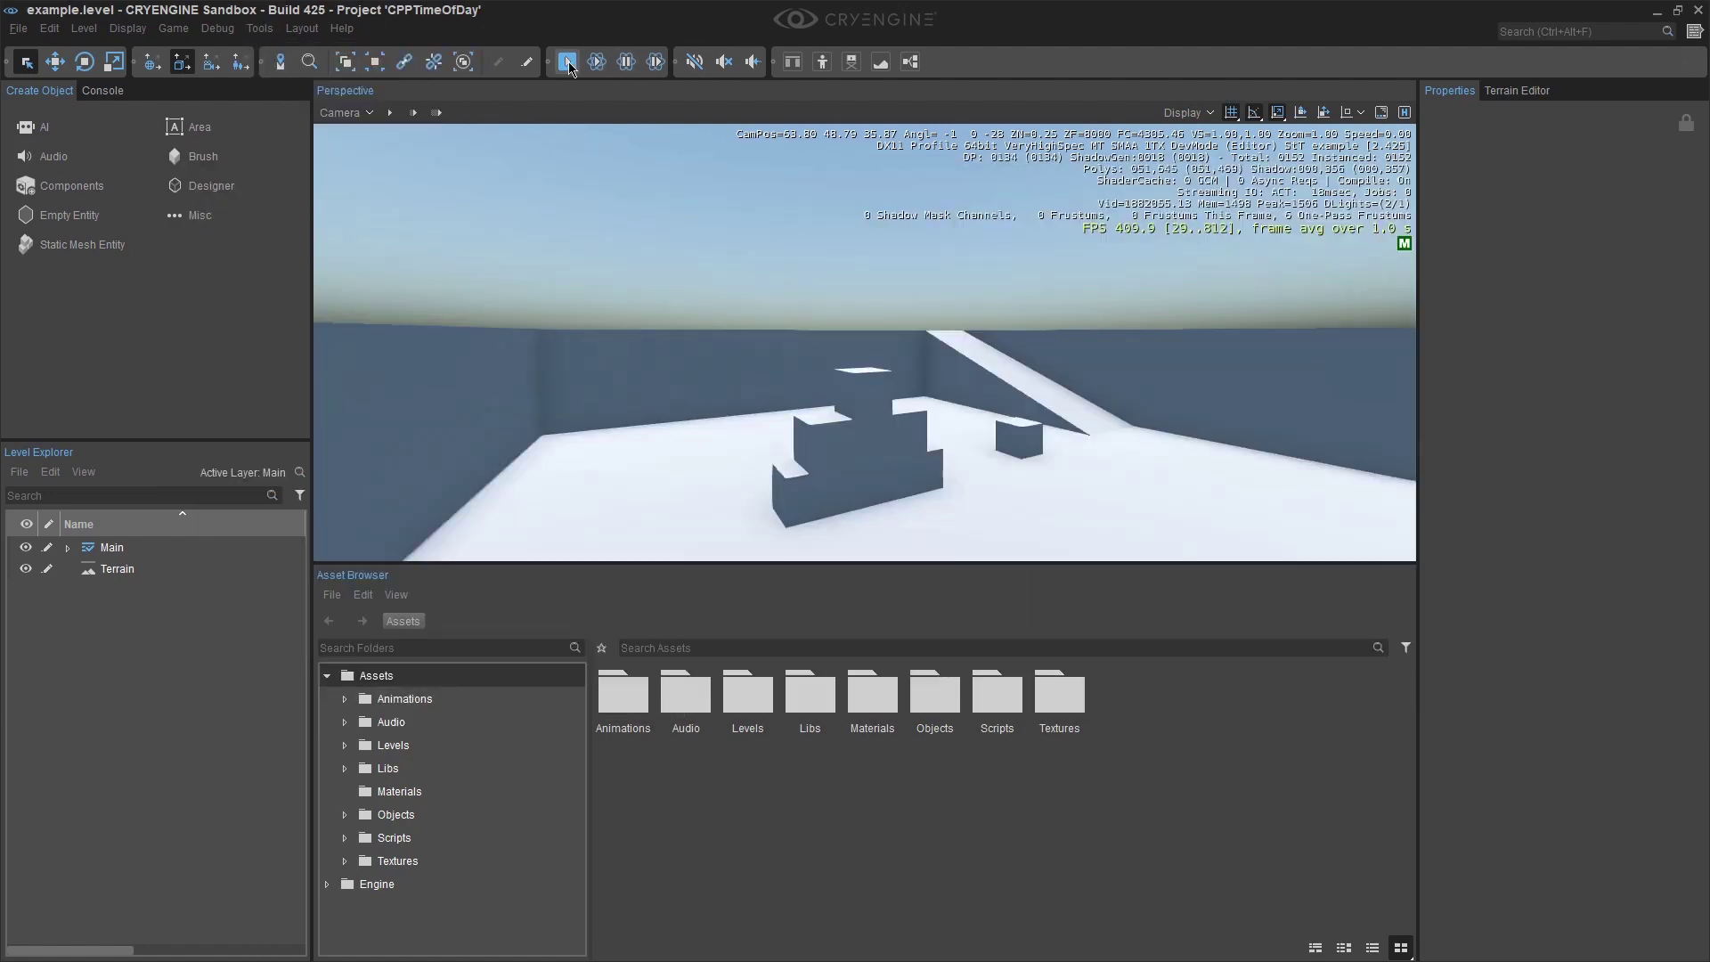
click(568, 61)
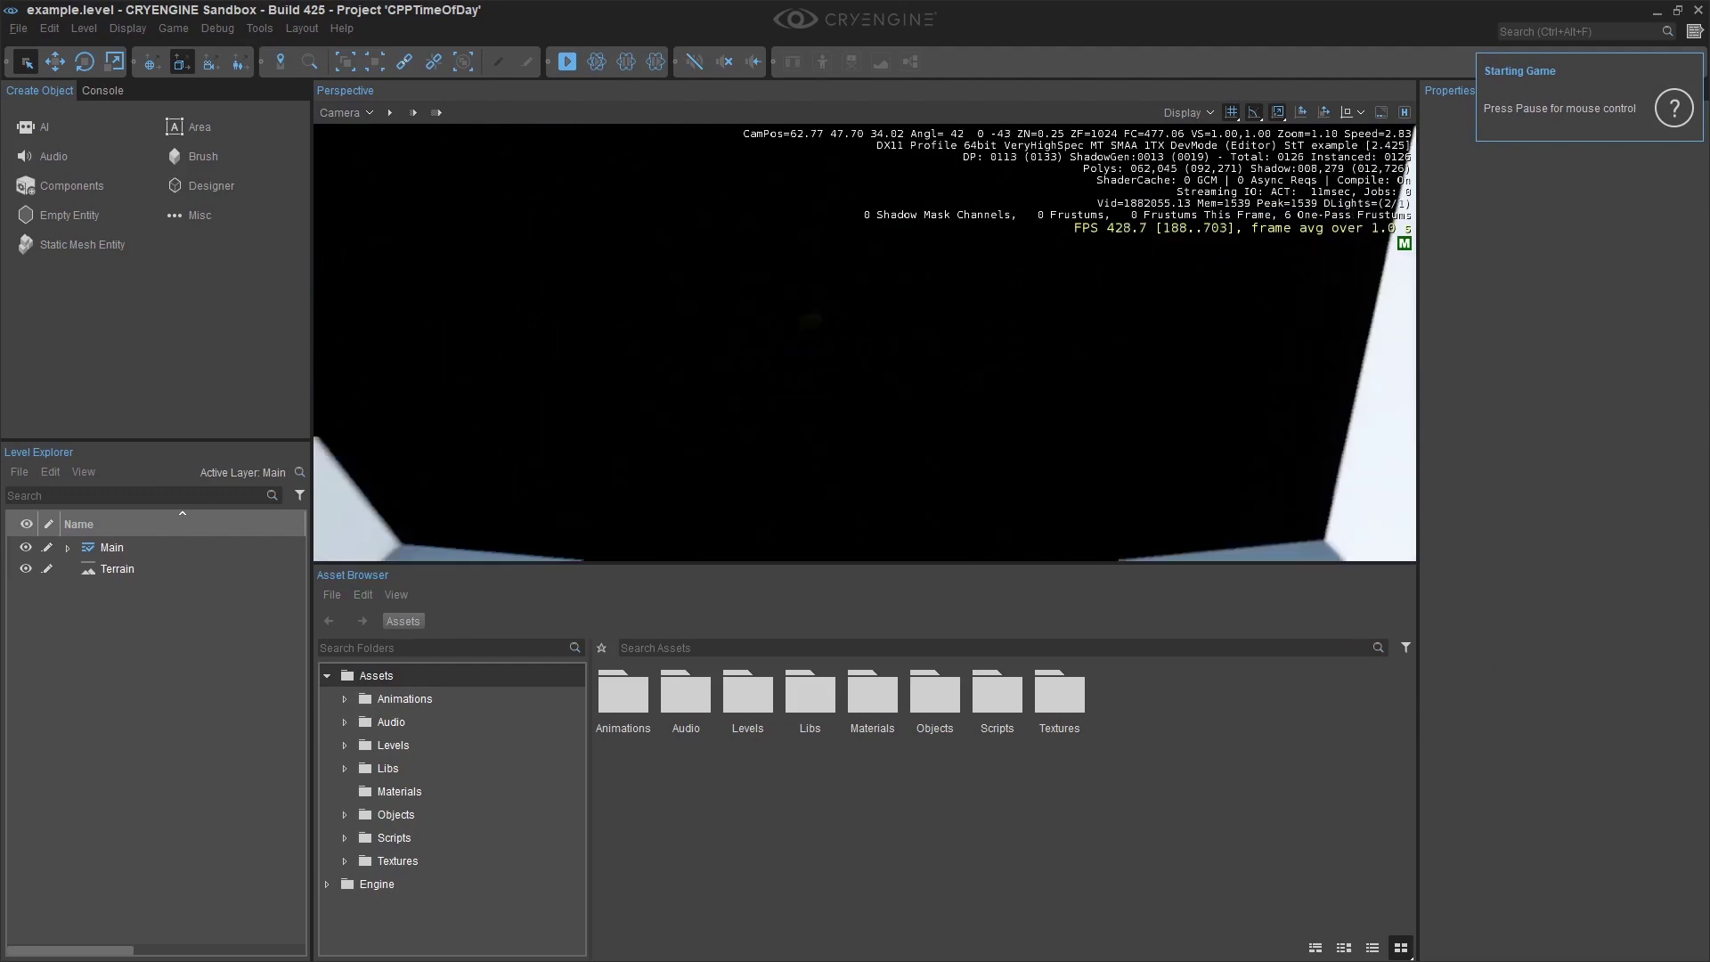
key(Escape)
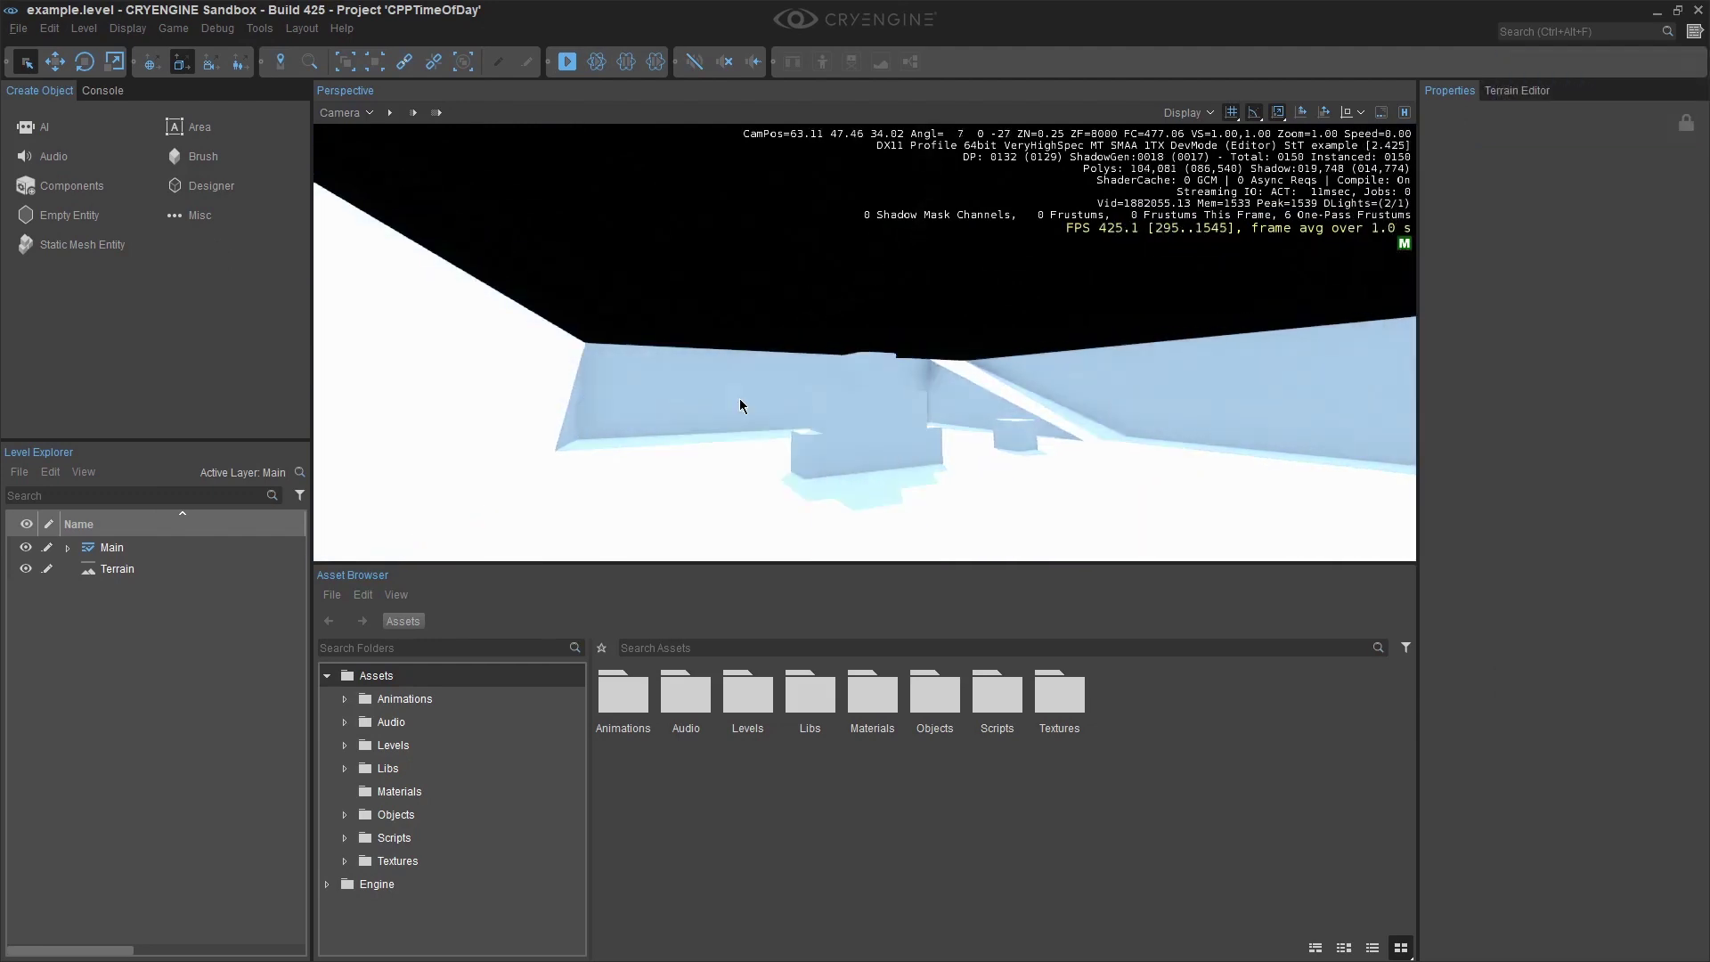
click(297, 29)
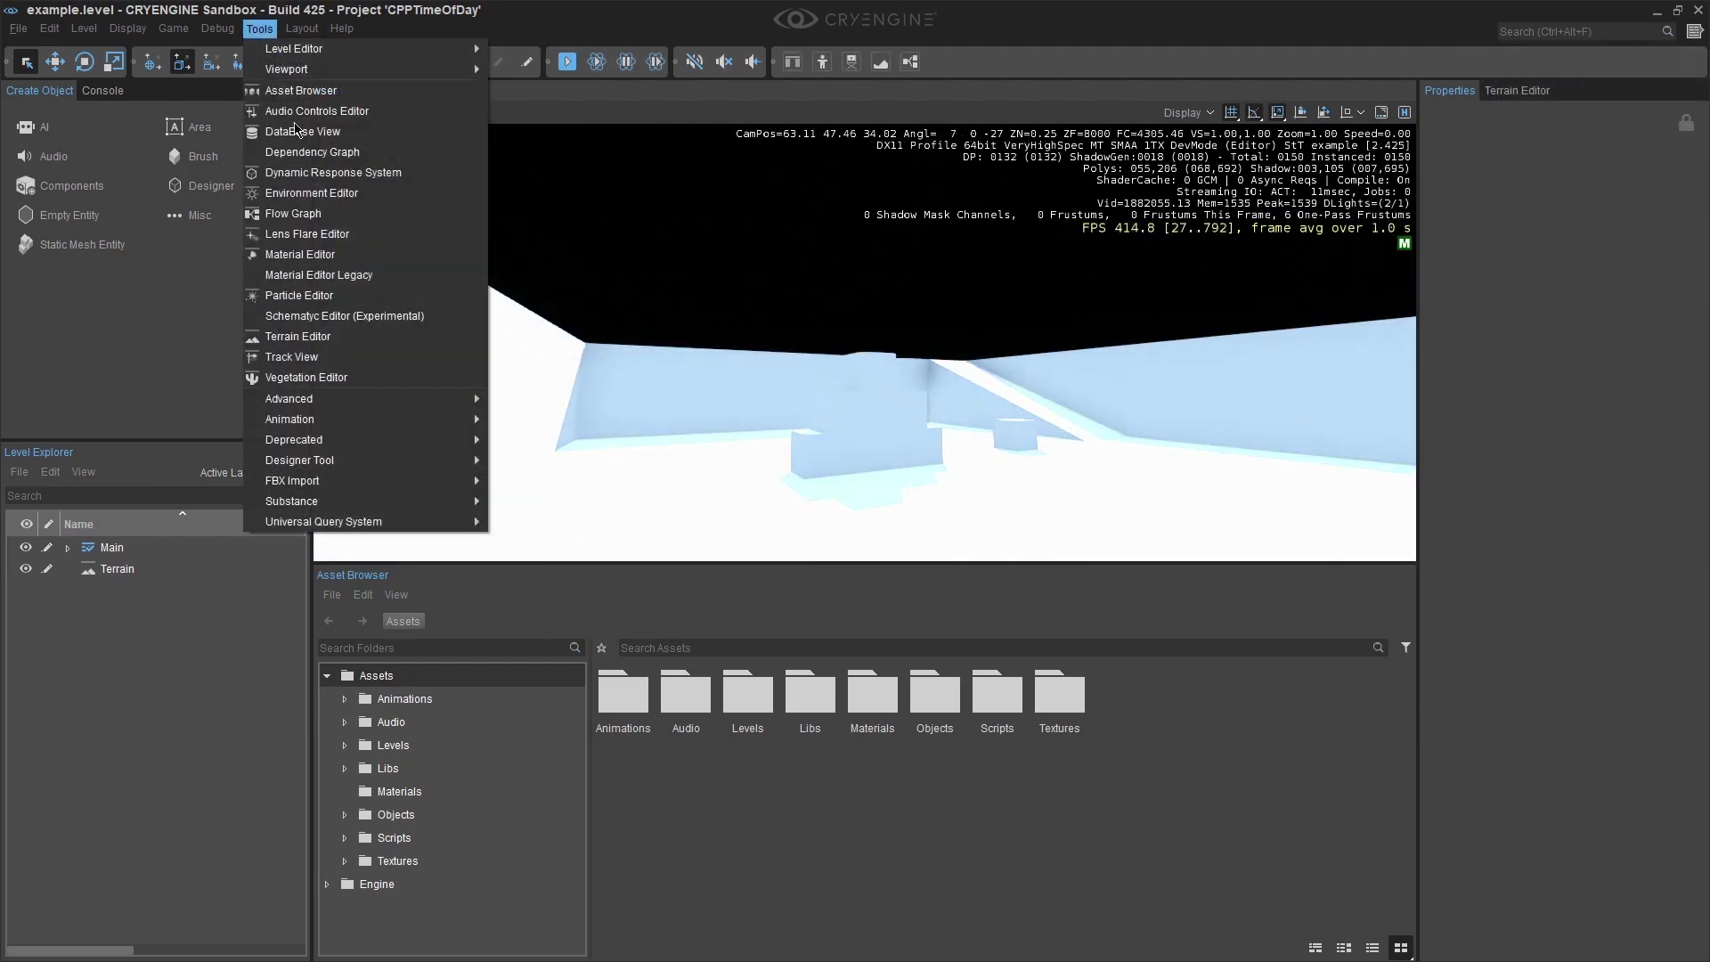
click(298, 190)
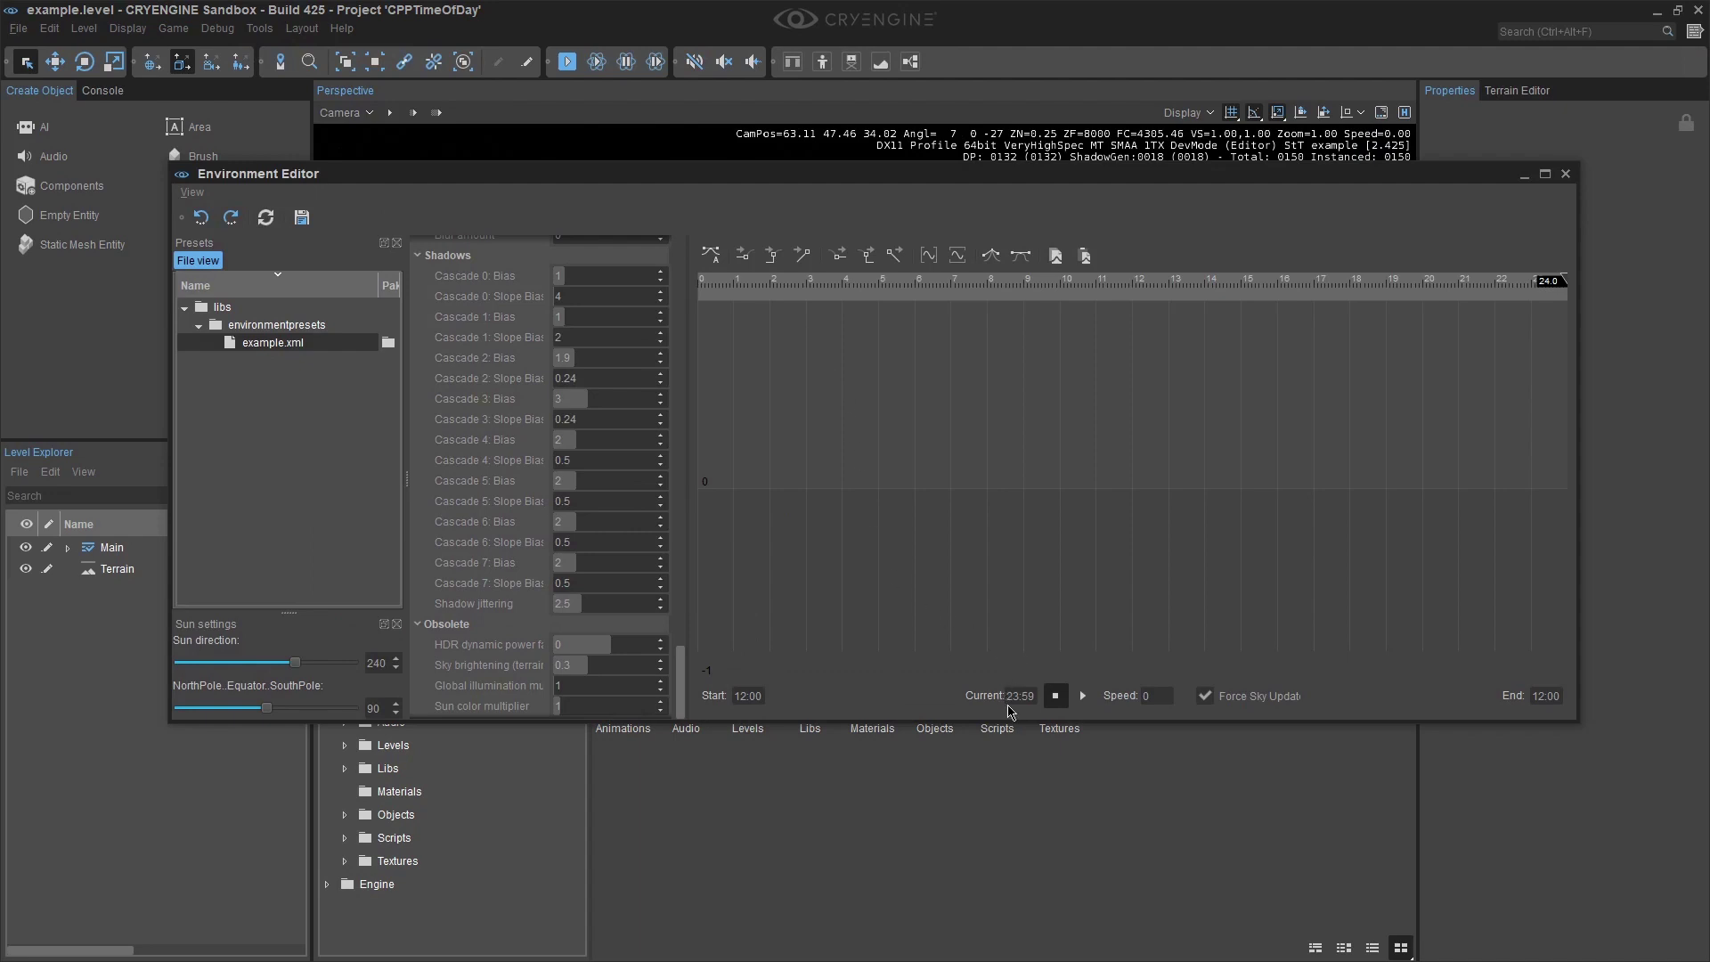
click(1566, 178)
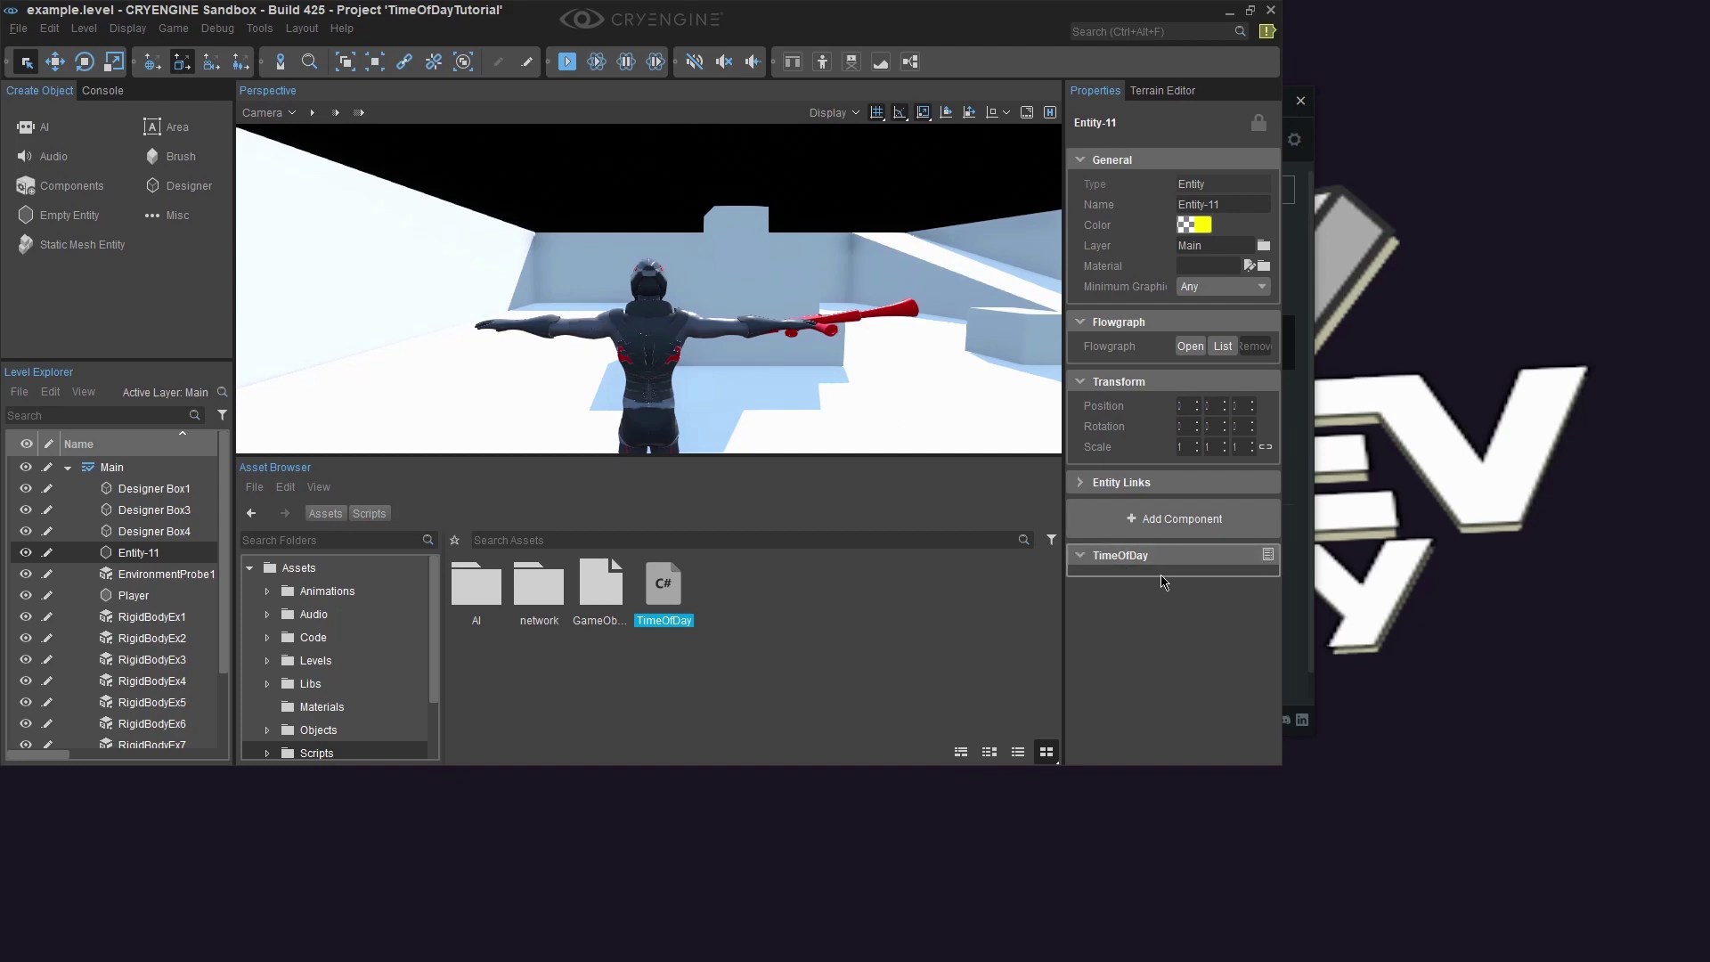
Step: Restore the Sandbox editor window, then maximize it again
double_click(932, 22)
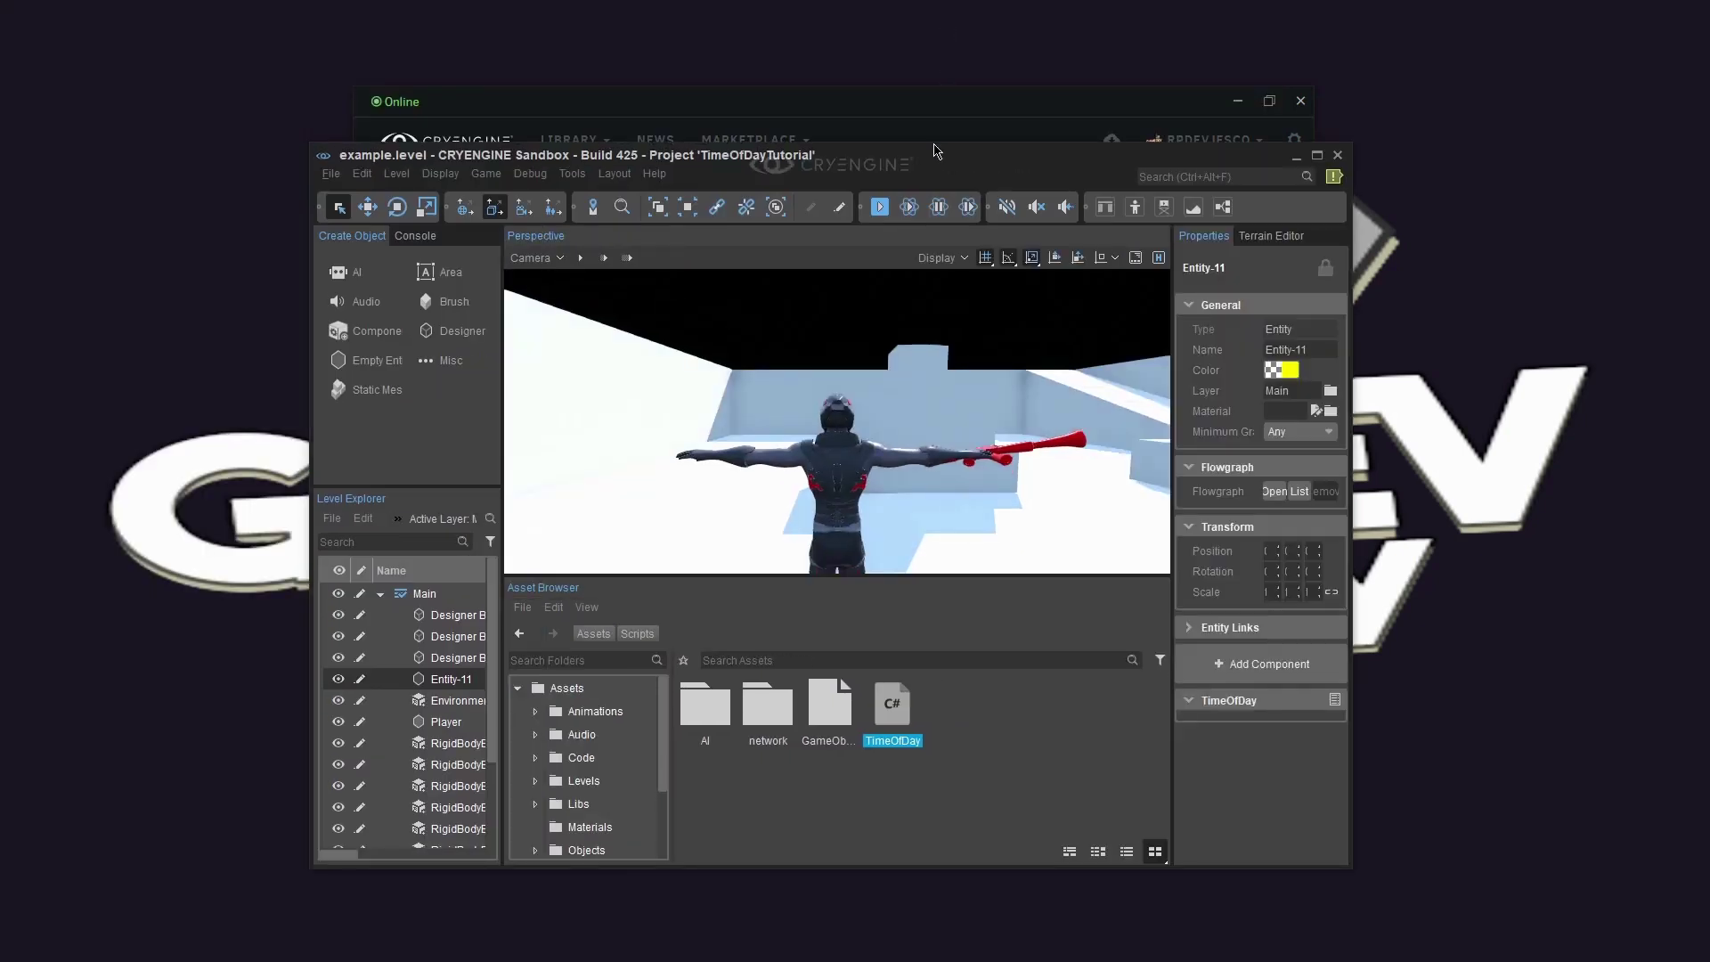
double_click(932, 163)
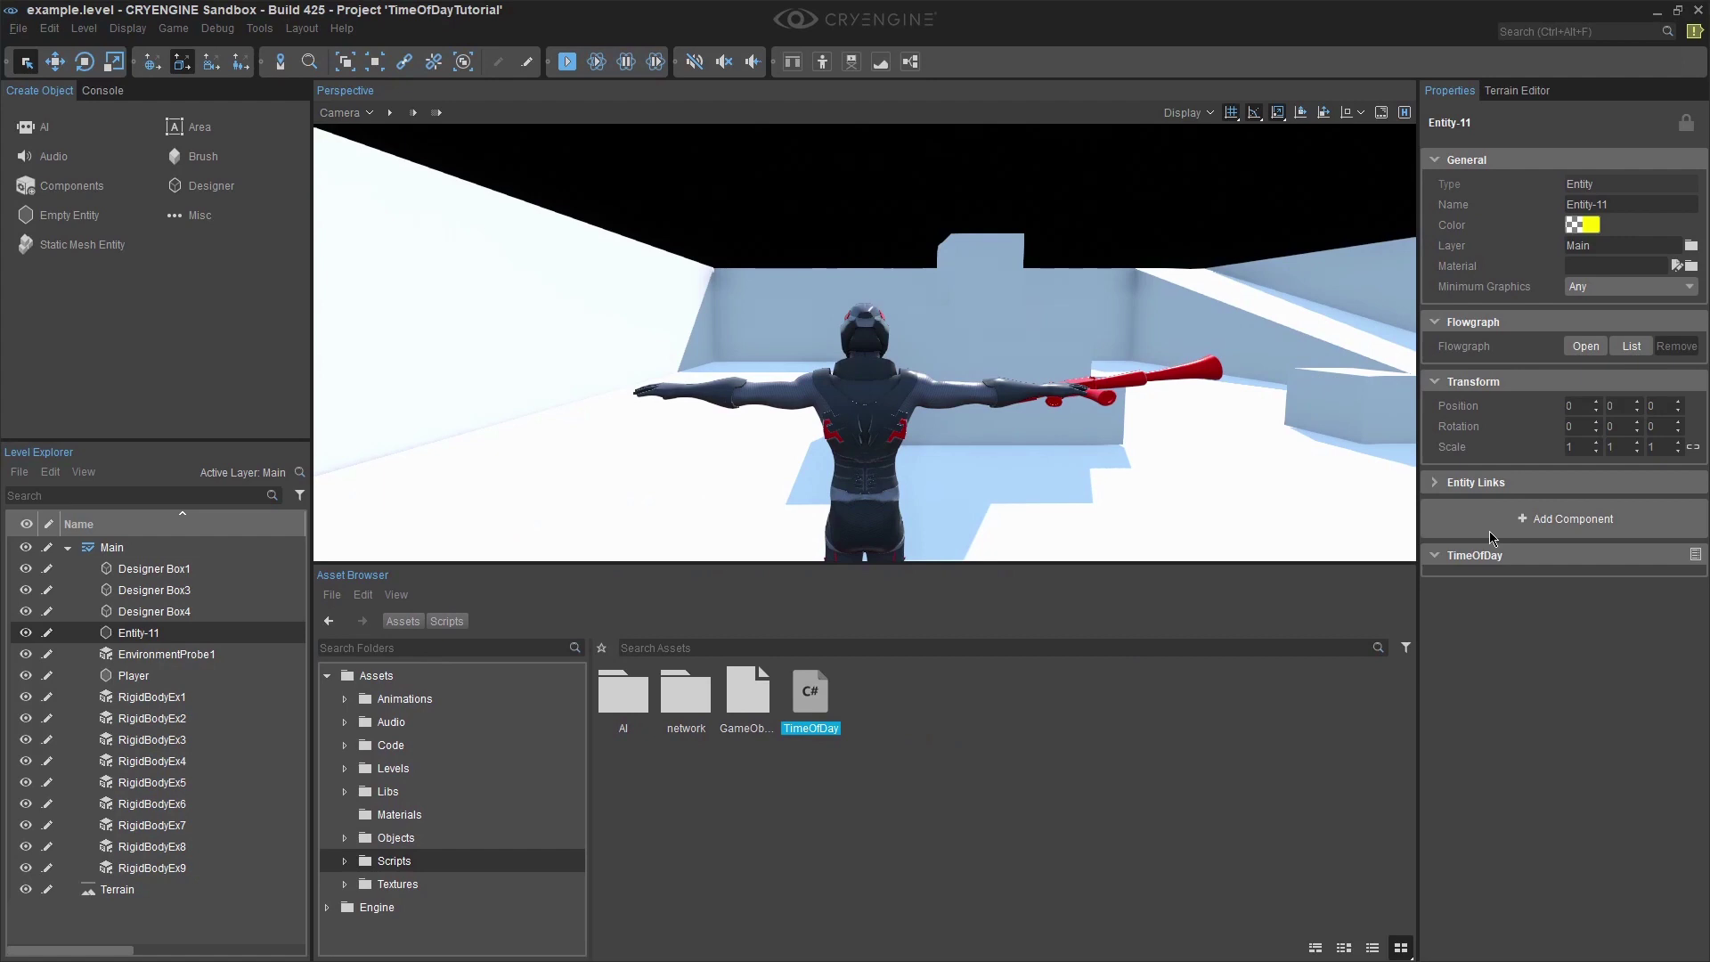
Step: Remove the TimeOfDay component from Entity-11
right_click(1679, 565)
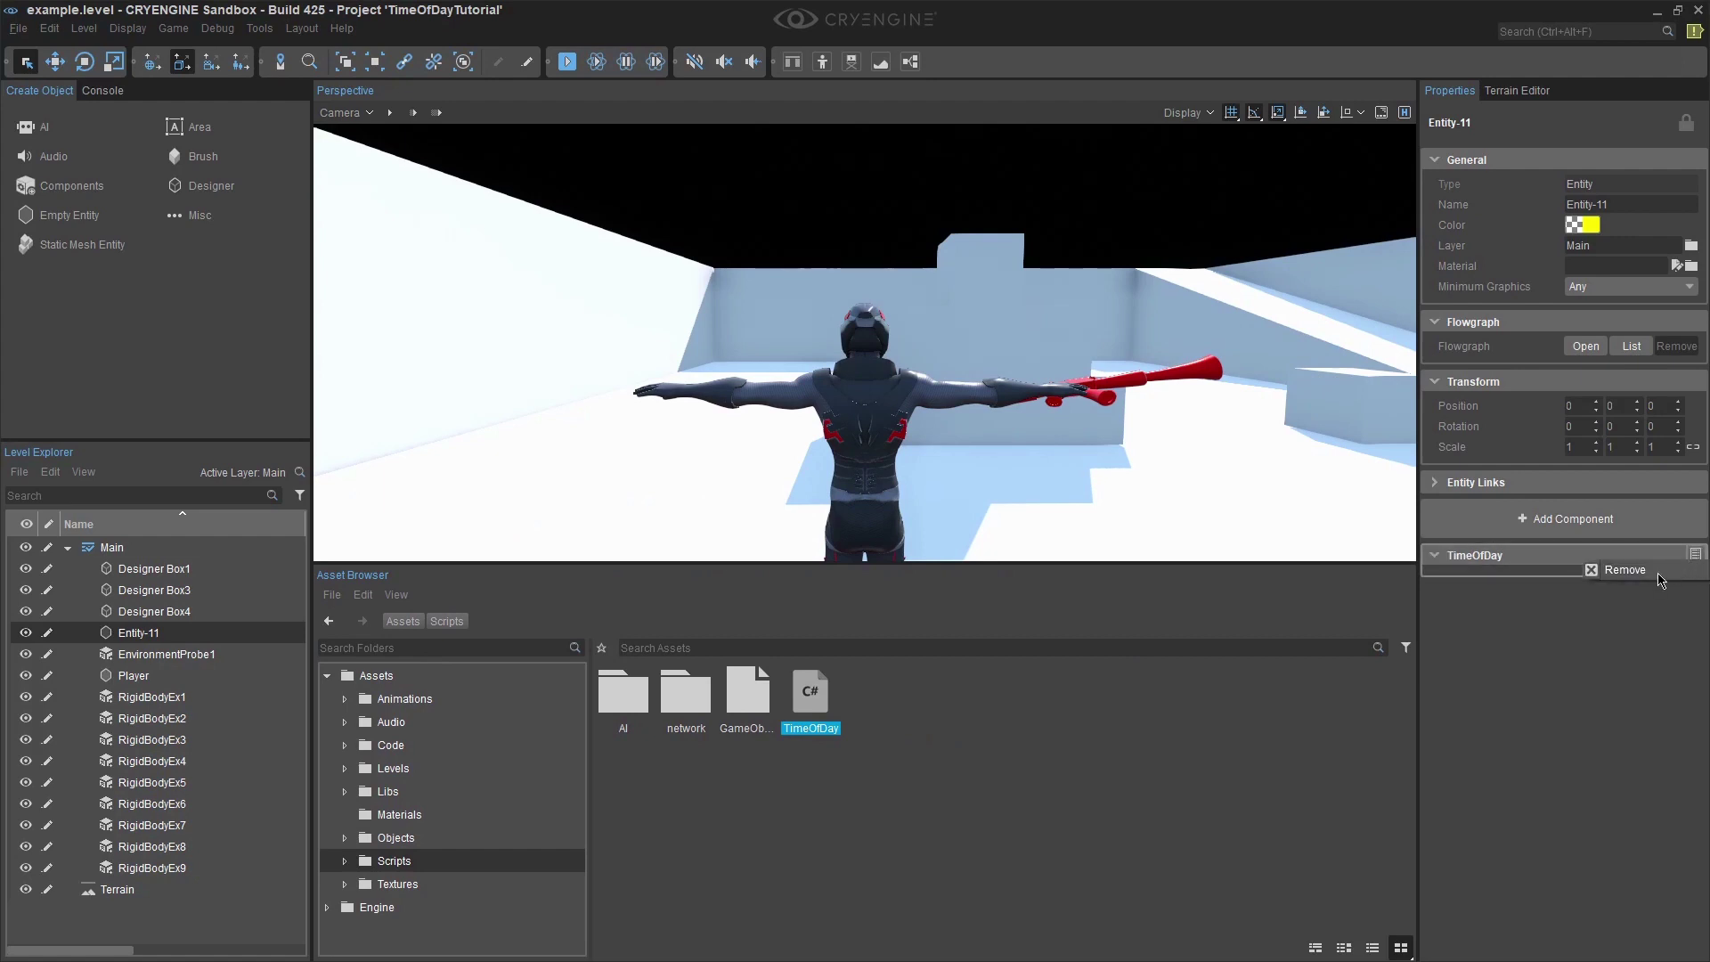
click(1660, 580)
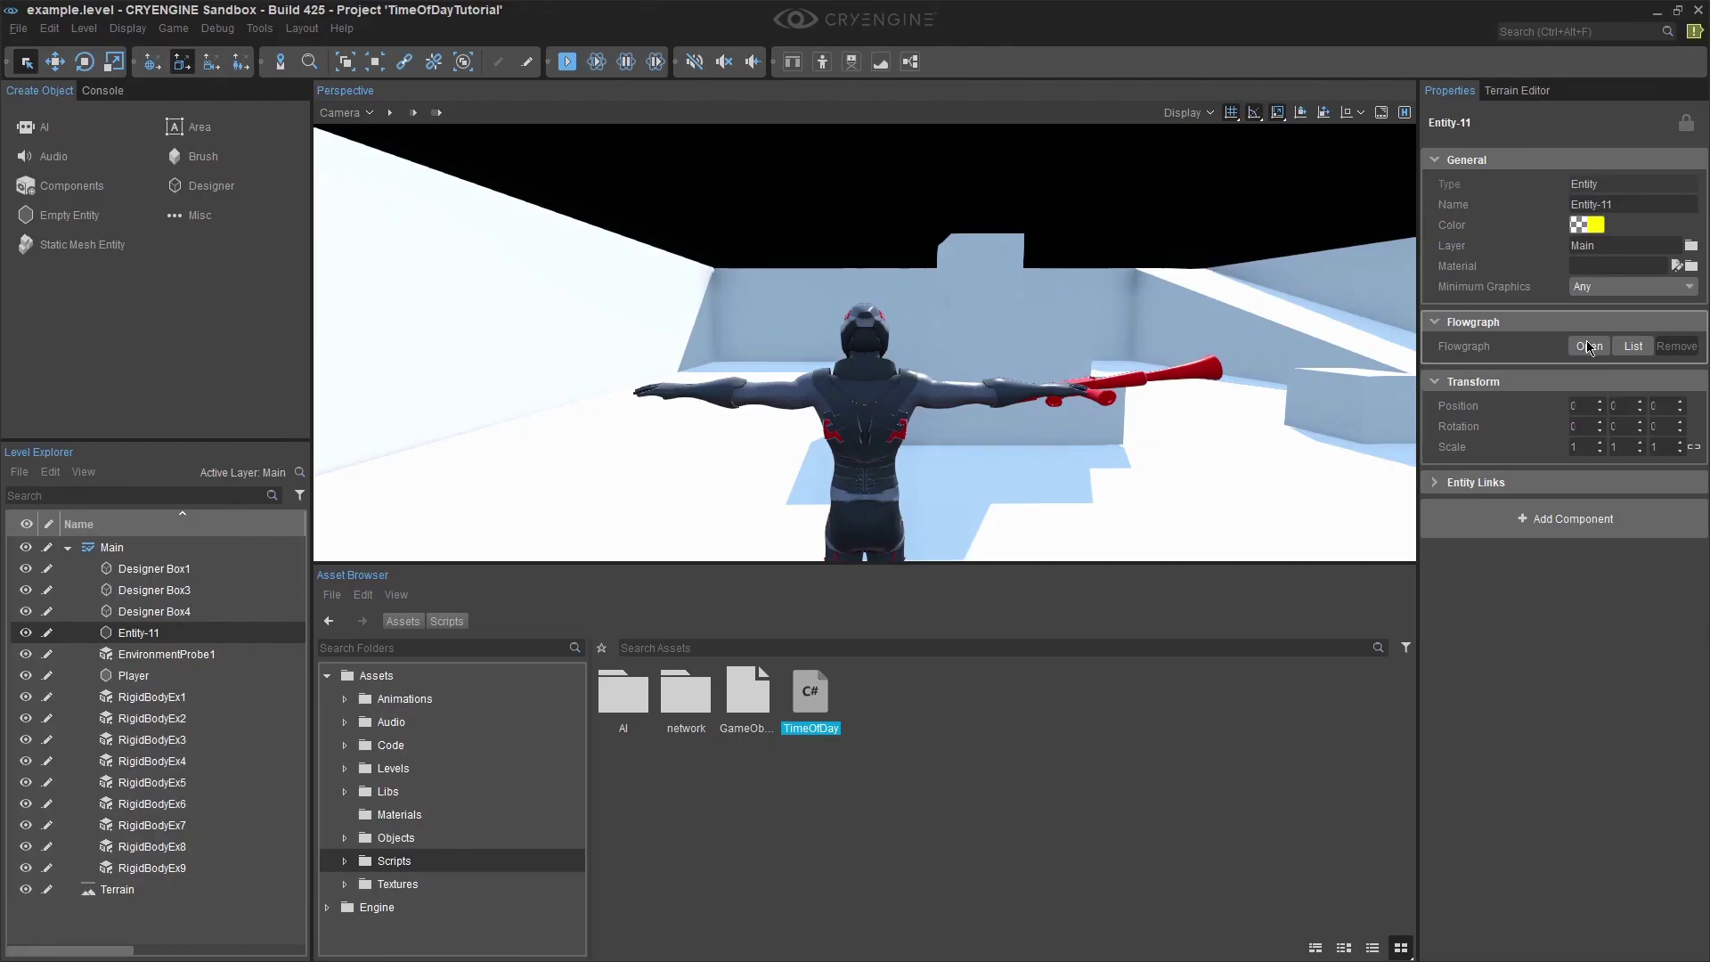
Step: Create Entity-11's flow graph with the default group name and select it under Entities
click(1589, 350)
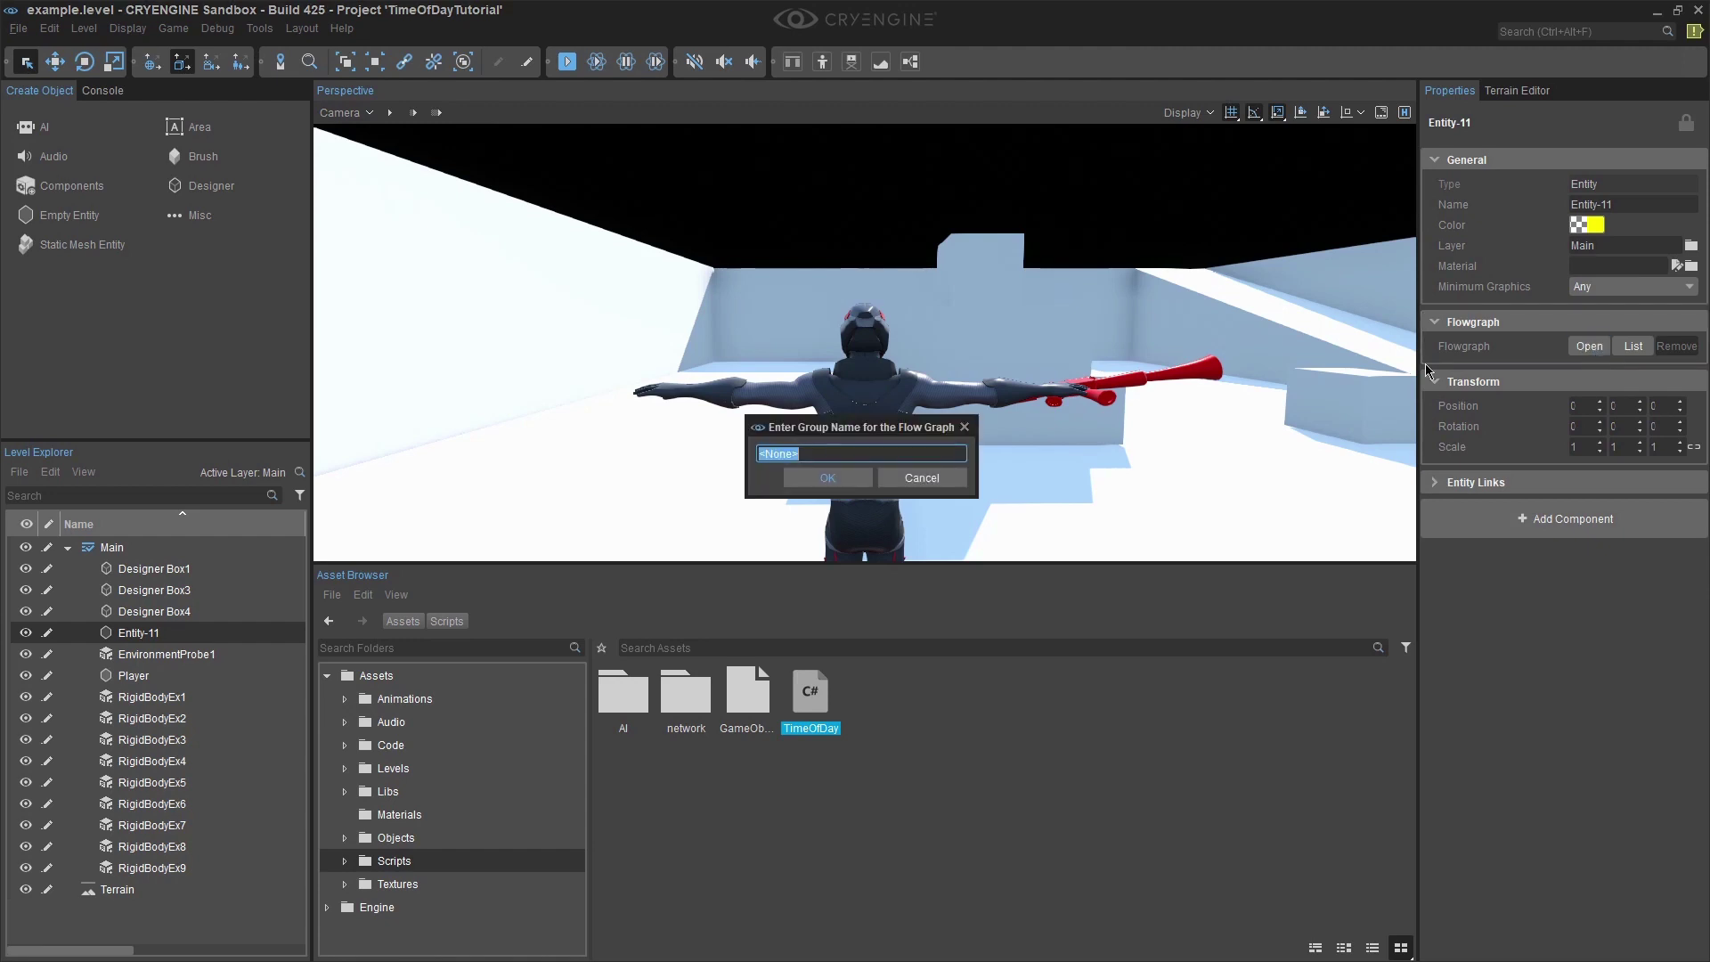
click(827, 481)
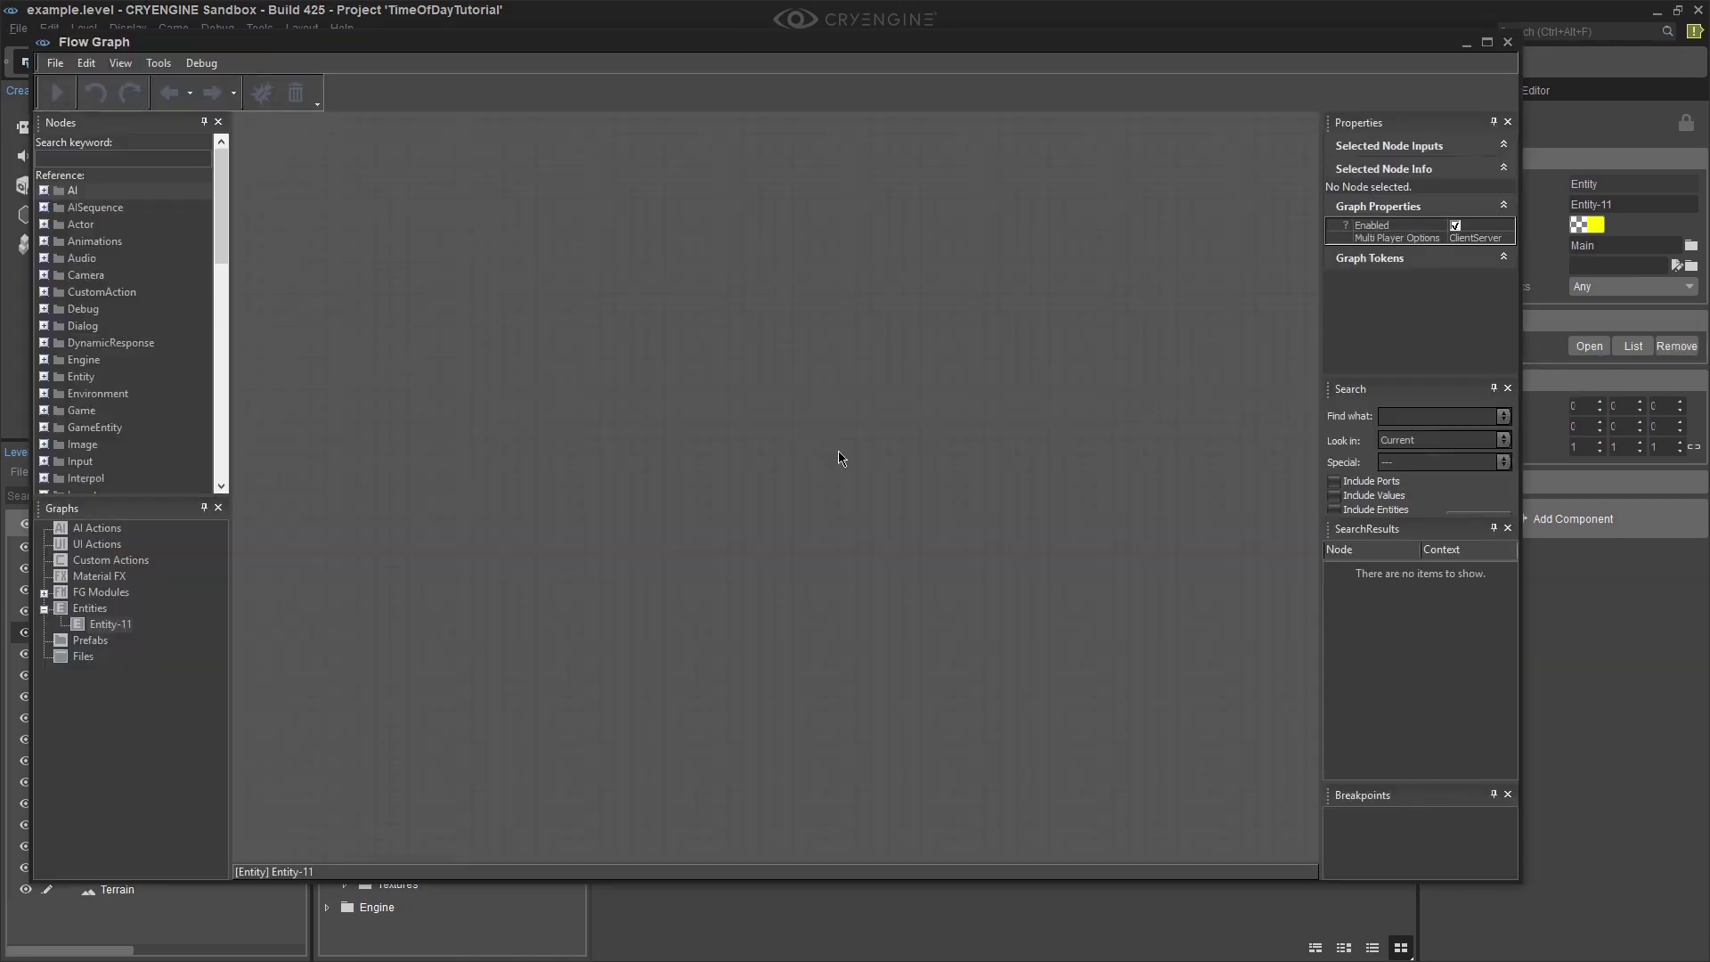
drag(403, 52, 453, 55)
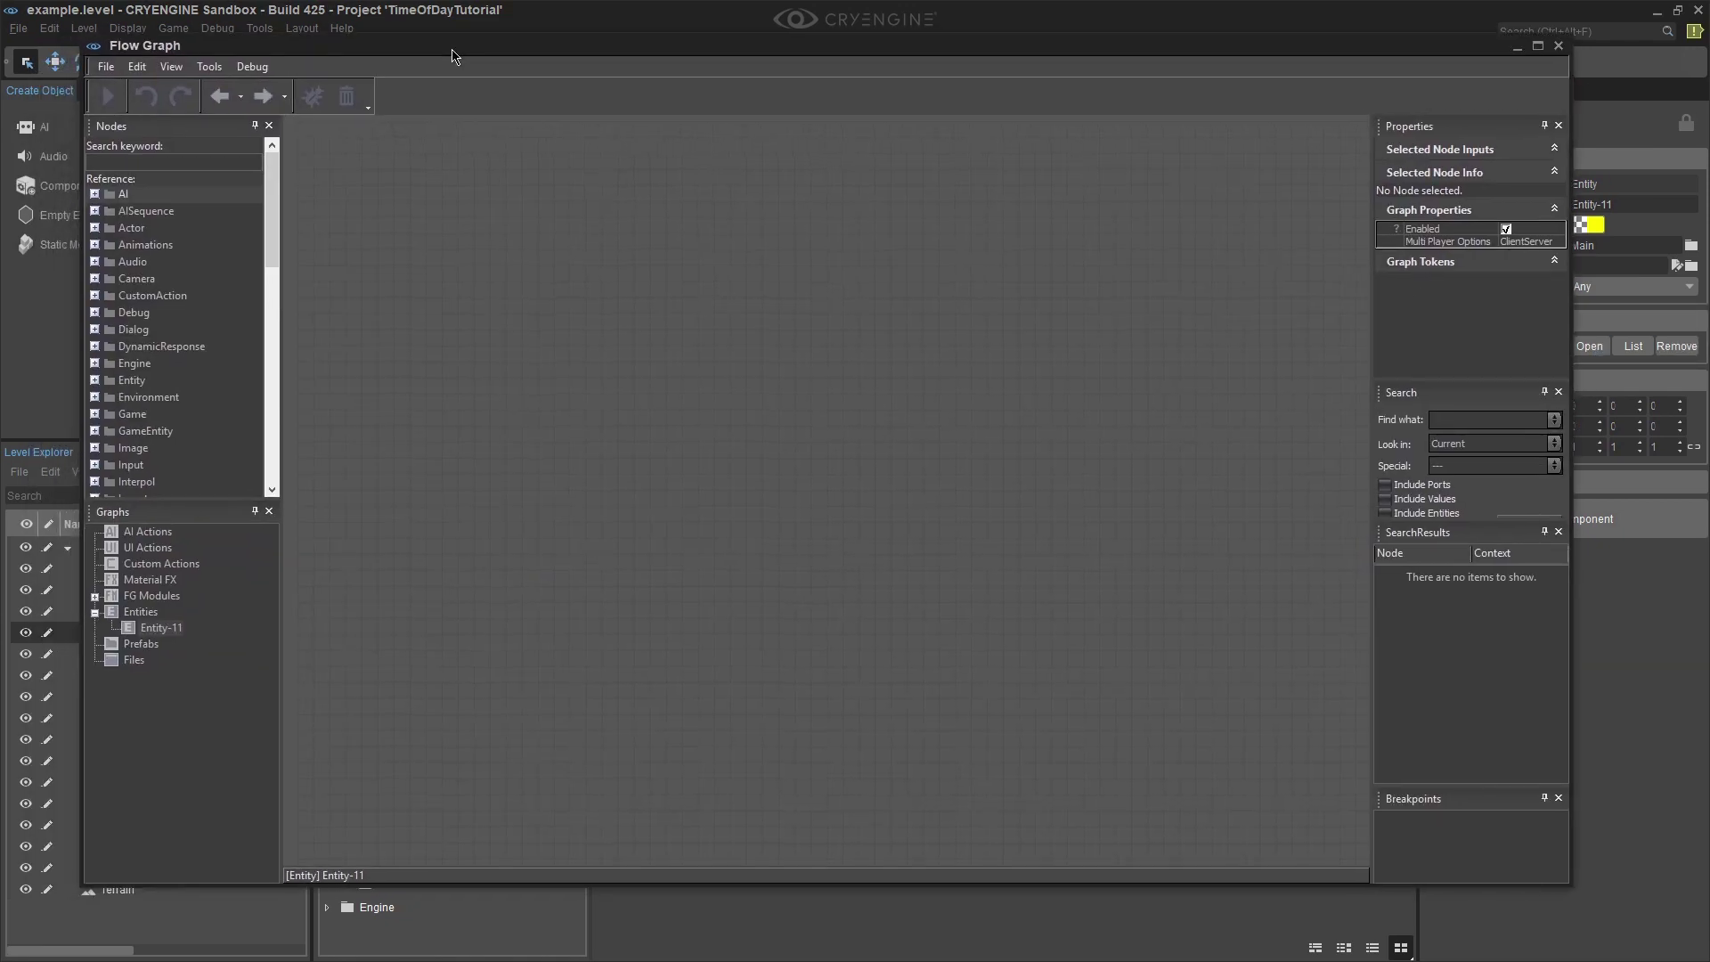
click(162, 630)
Step: Add a Game:Start node to the graph and move it up and left
right_click(440, 417)
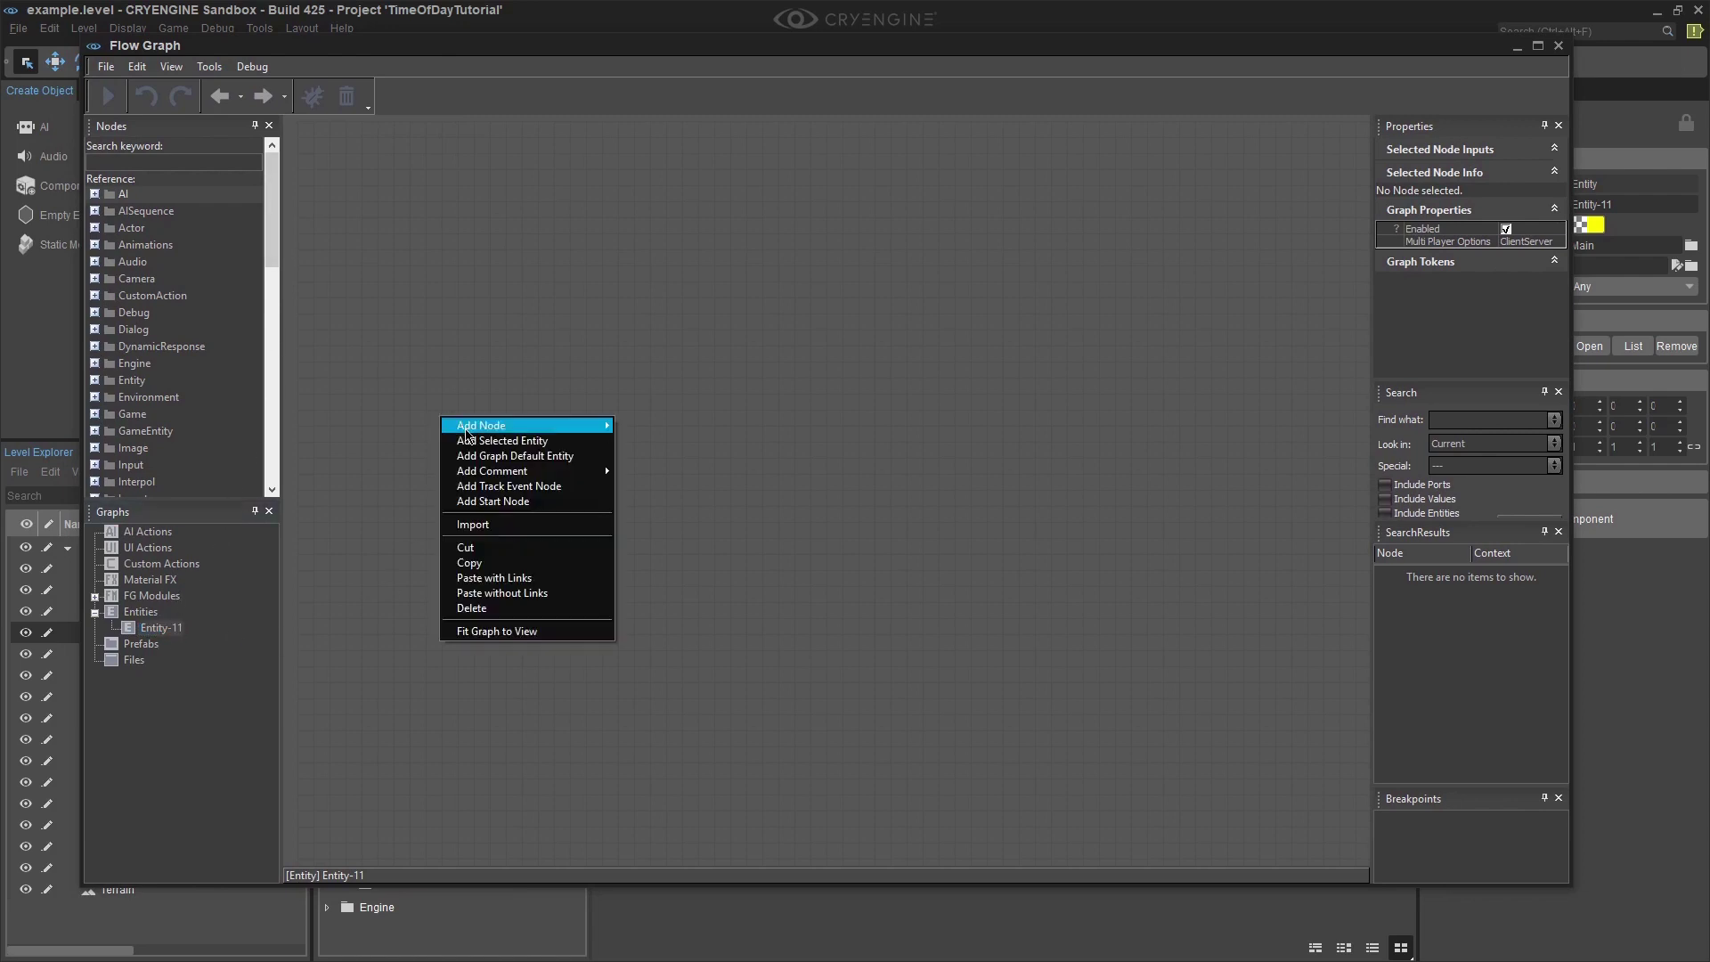
click(514, 501)
drag(506, 426, 460, 313)
right_click(819, 407)
mouse_move(848, 412)
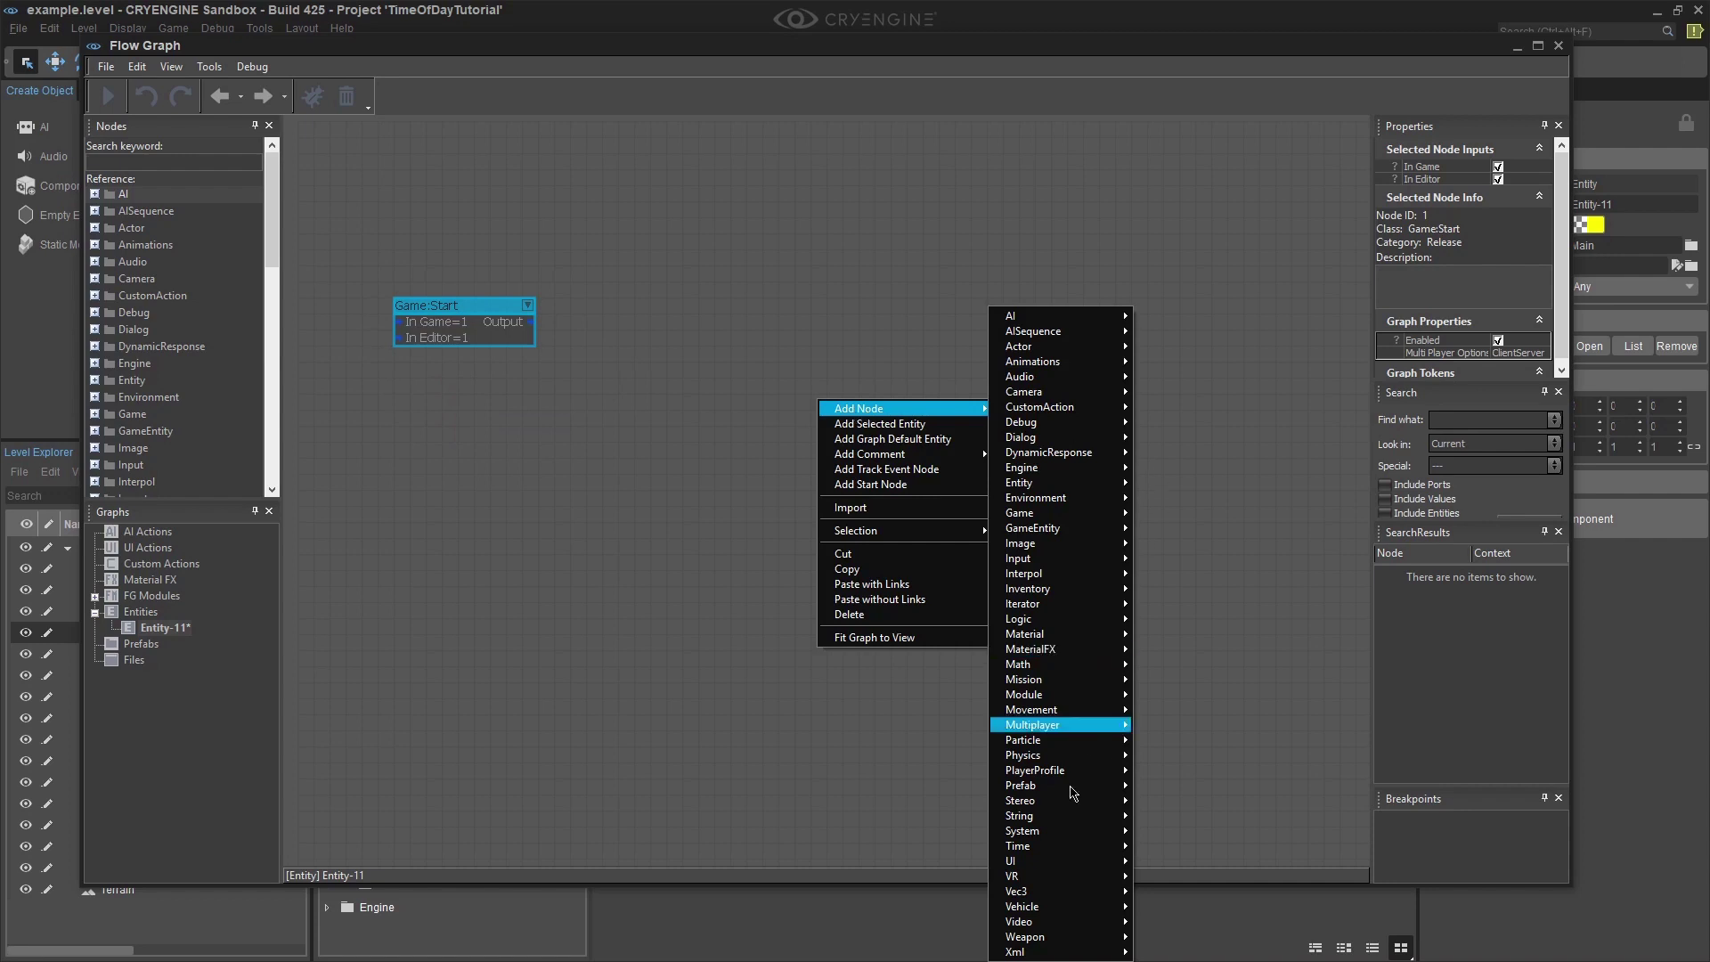
Step: Add a Time:TimeOfDay node beside Game:Start and wire Start's Output to its Set Time input
mouse_move(1056, 850)
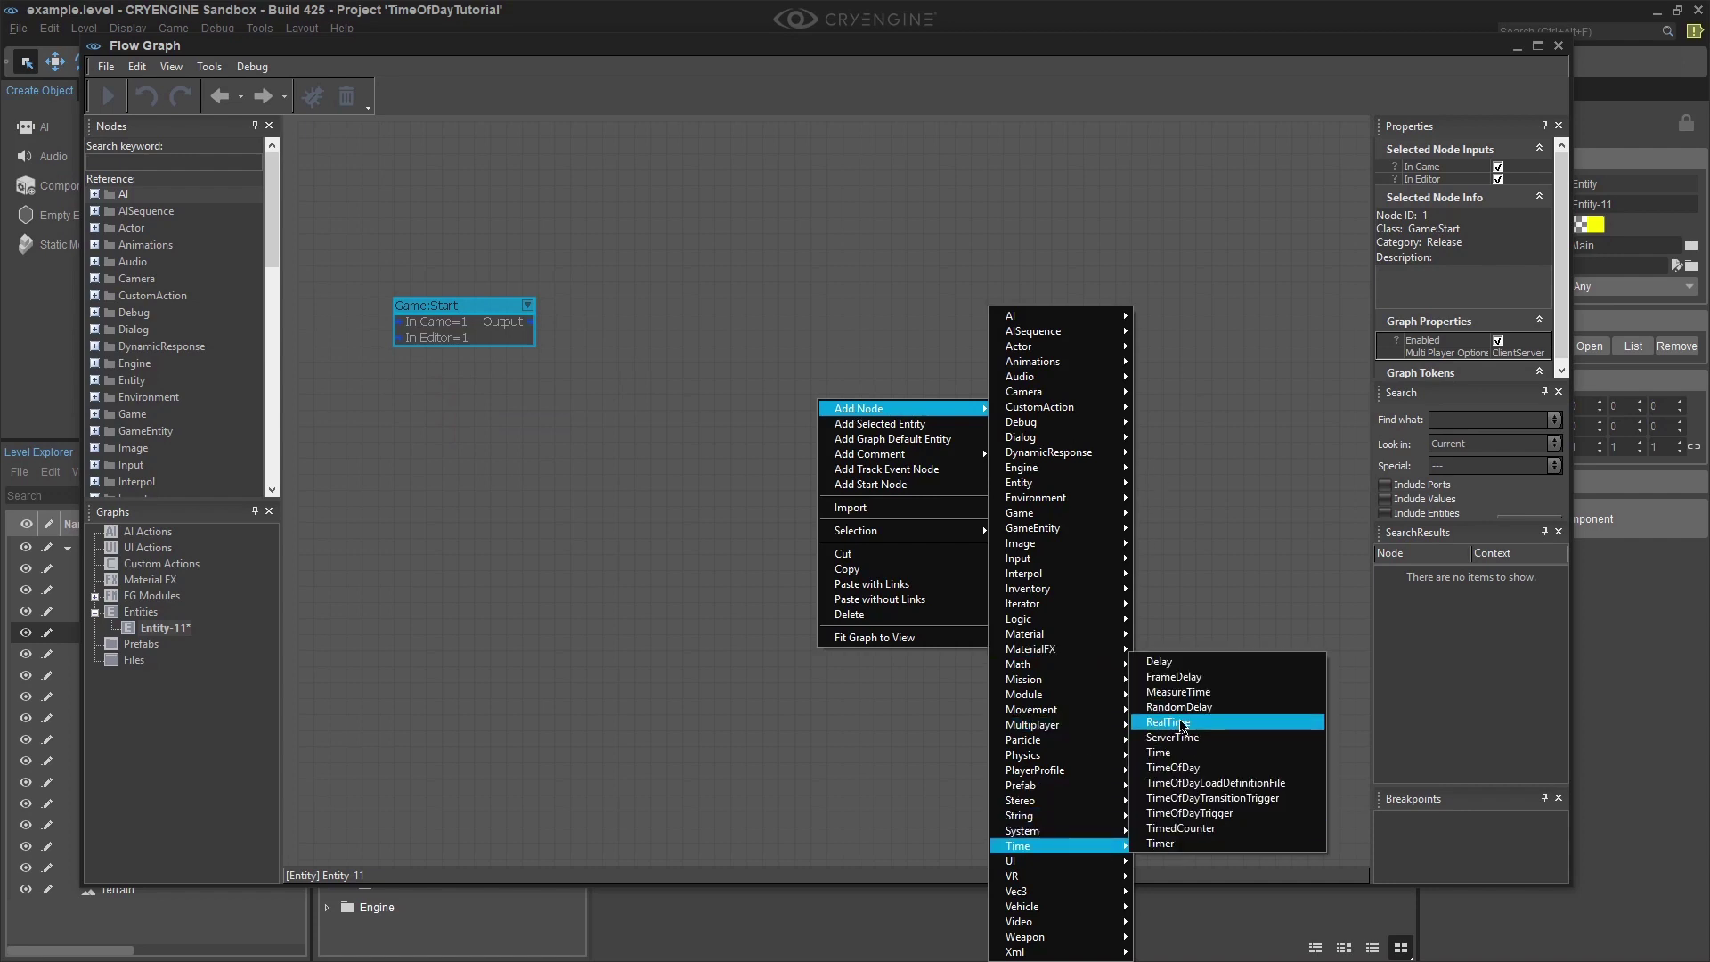
click(1187, 768)
drag(878, 407, 749, 294)
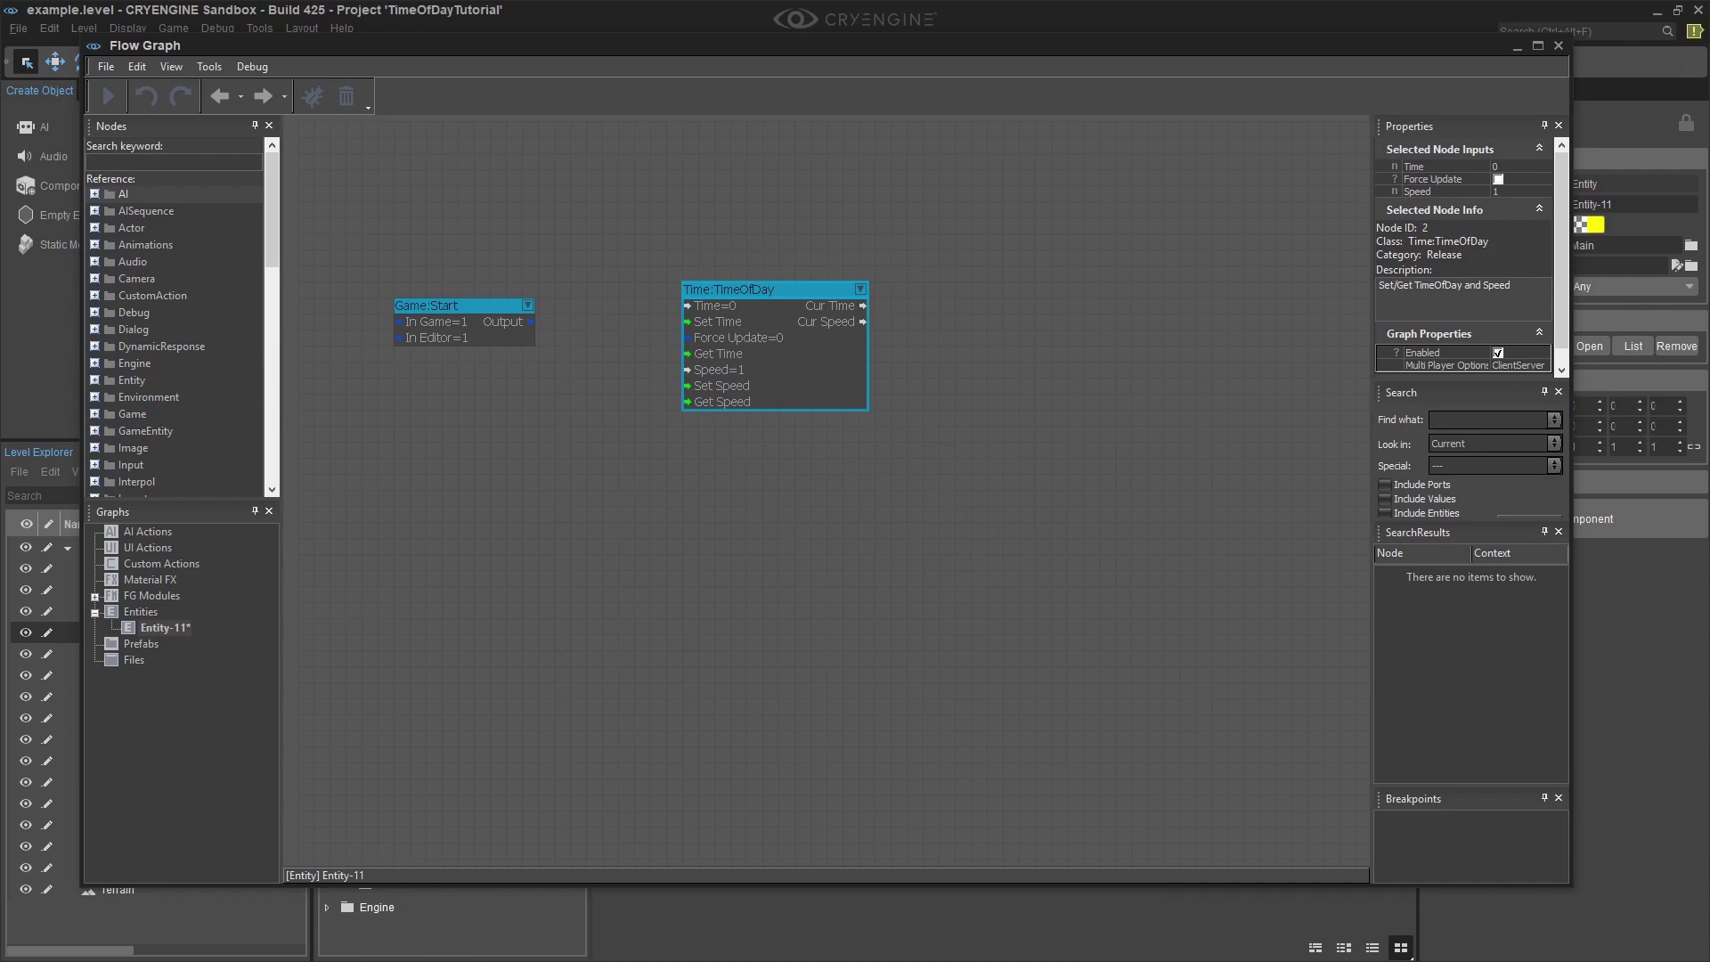
drag(529, 322, 688, 332)
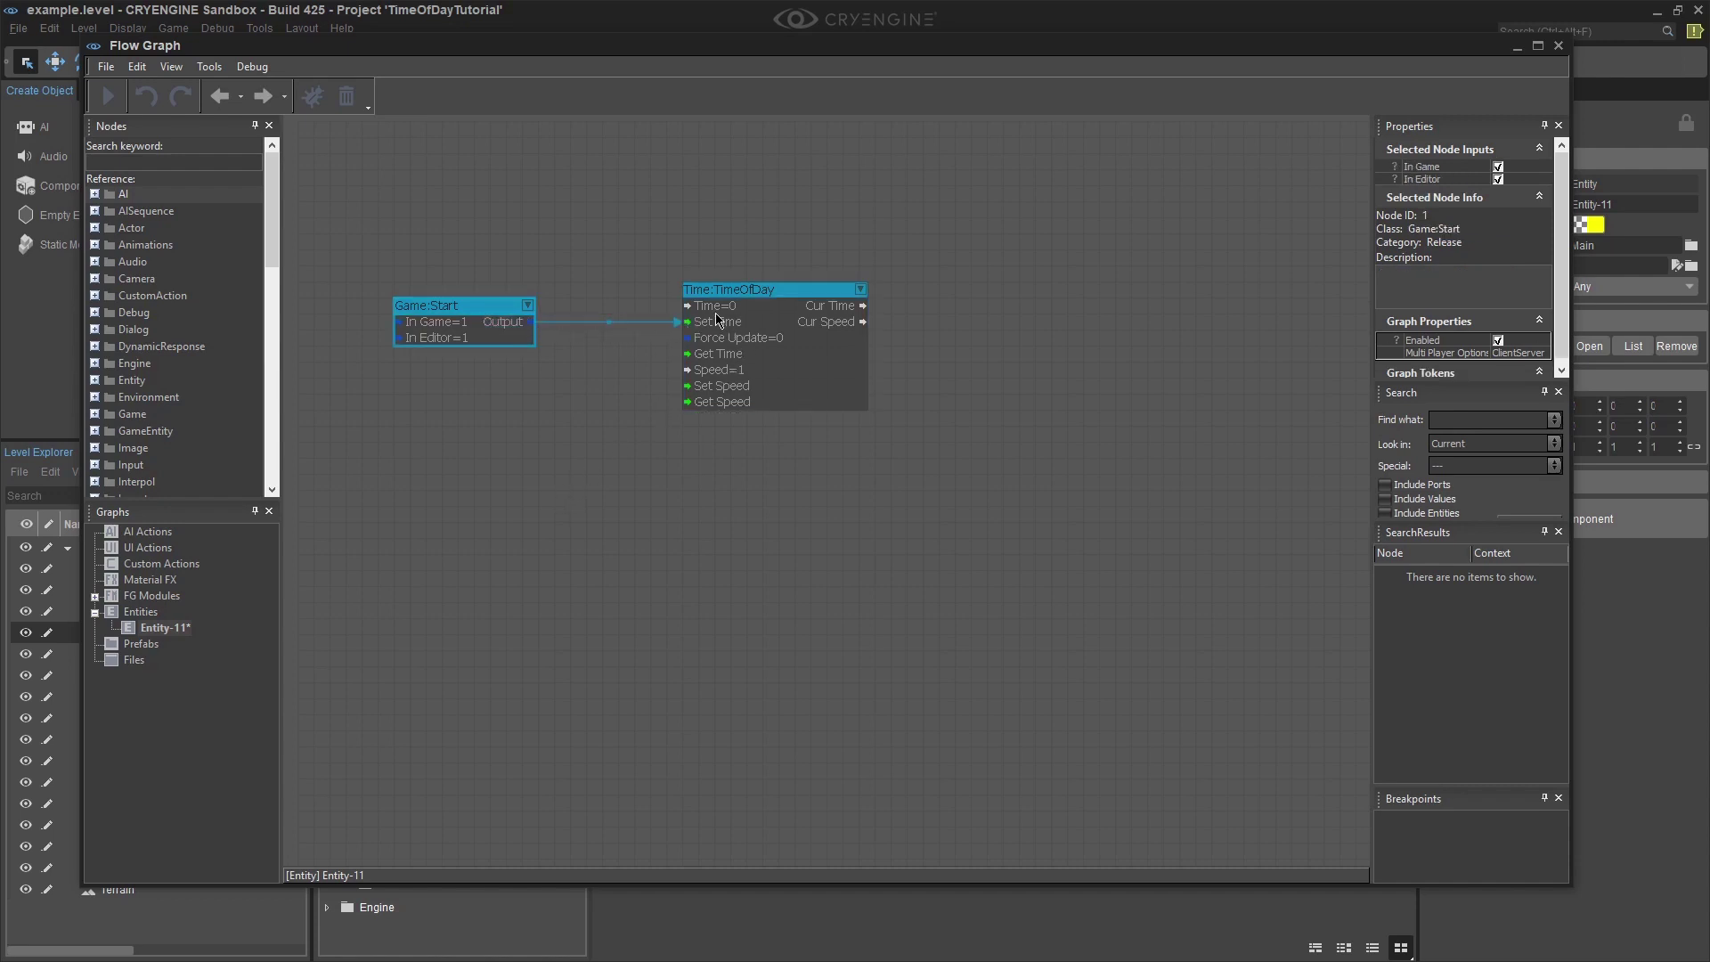
Step: Give Entity-11's Time:TimeOfDay node Force Update on and Time 8, then close the Flow Graph
click(719, 347)
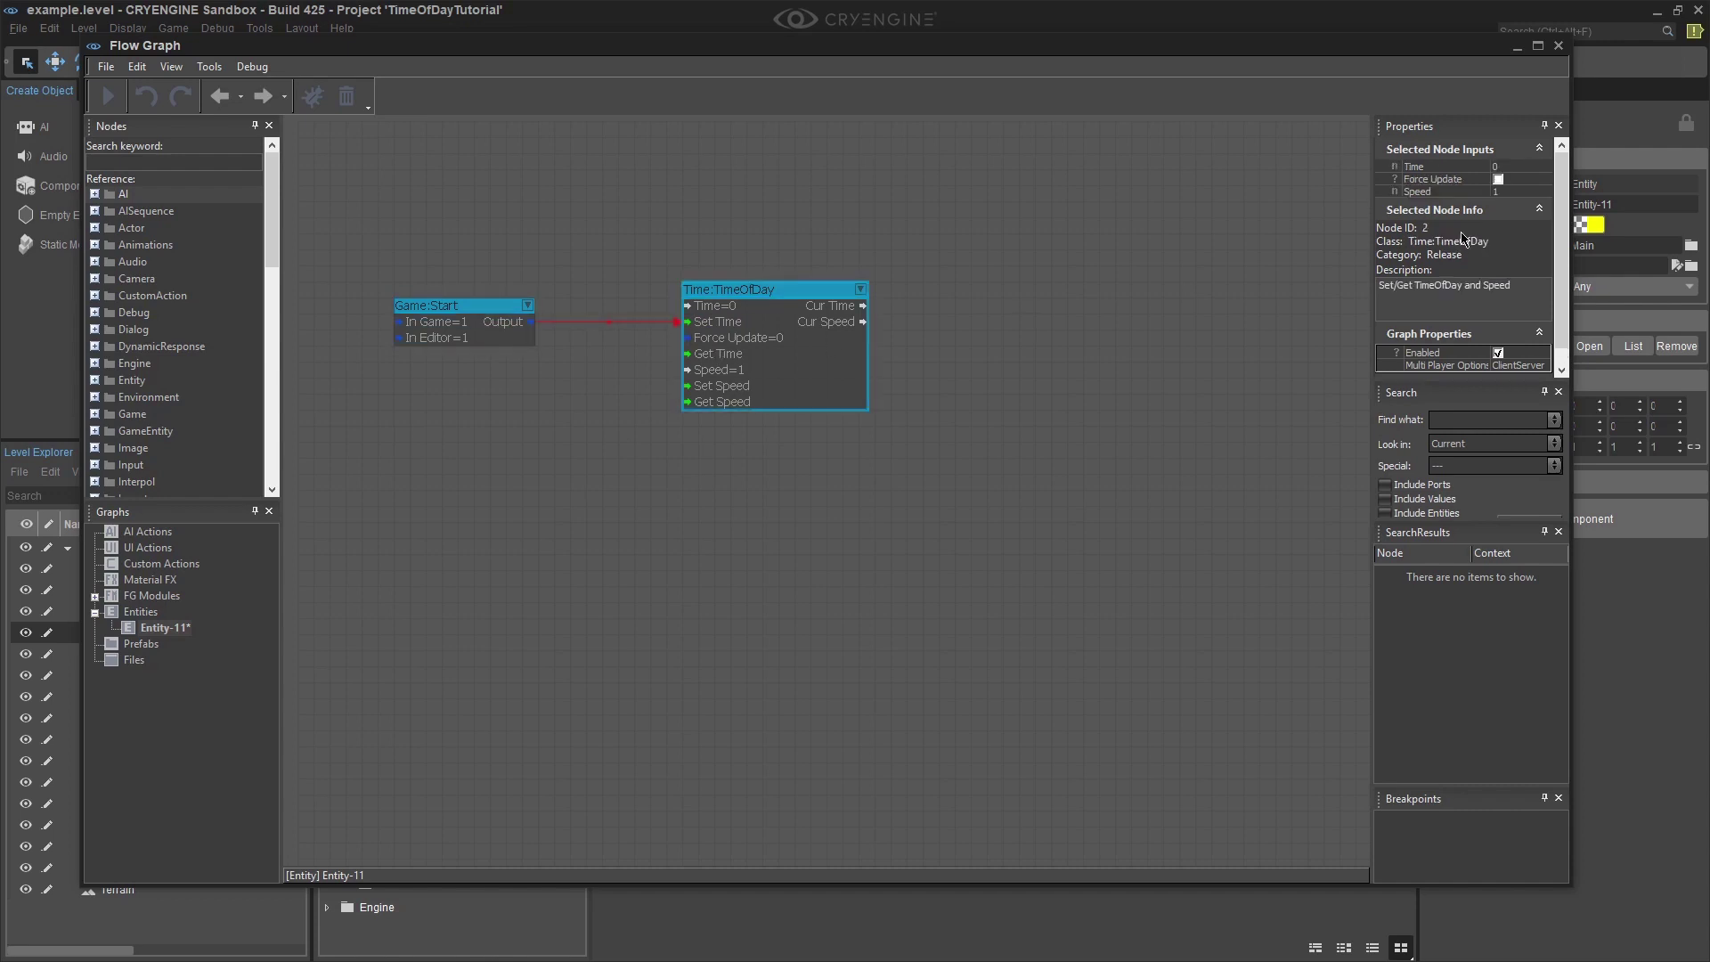
click(1498, 180)
double_click(721, 306)
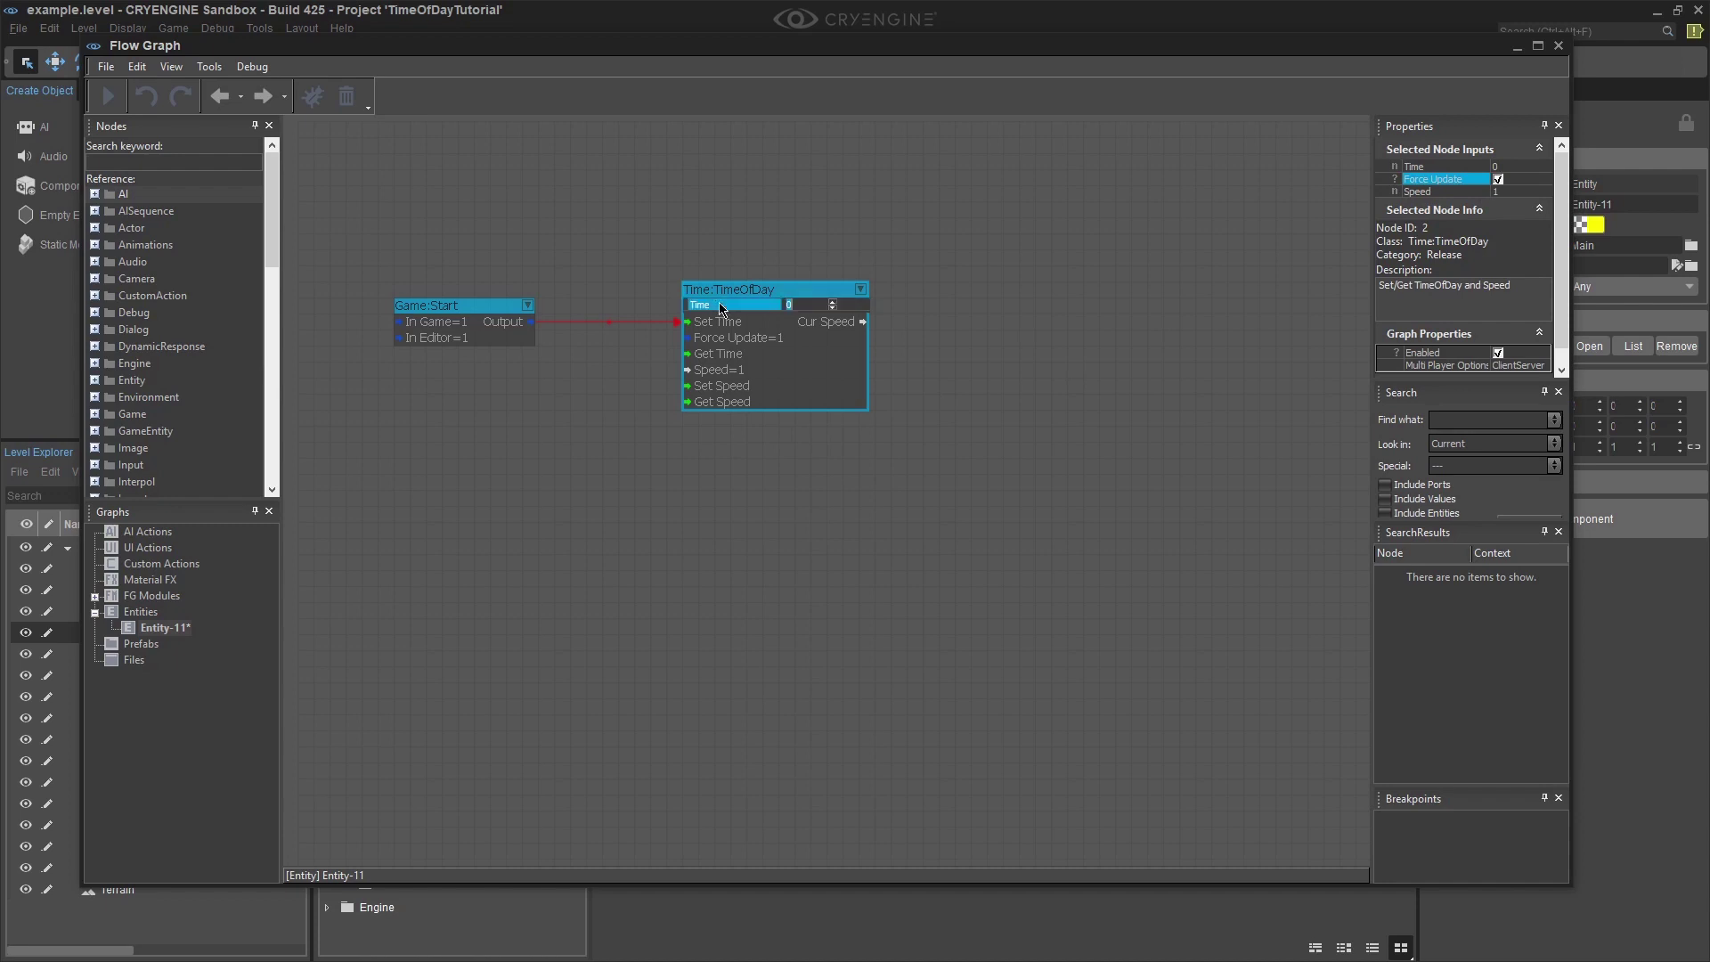
text(8)
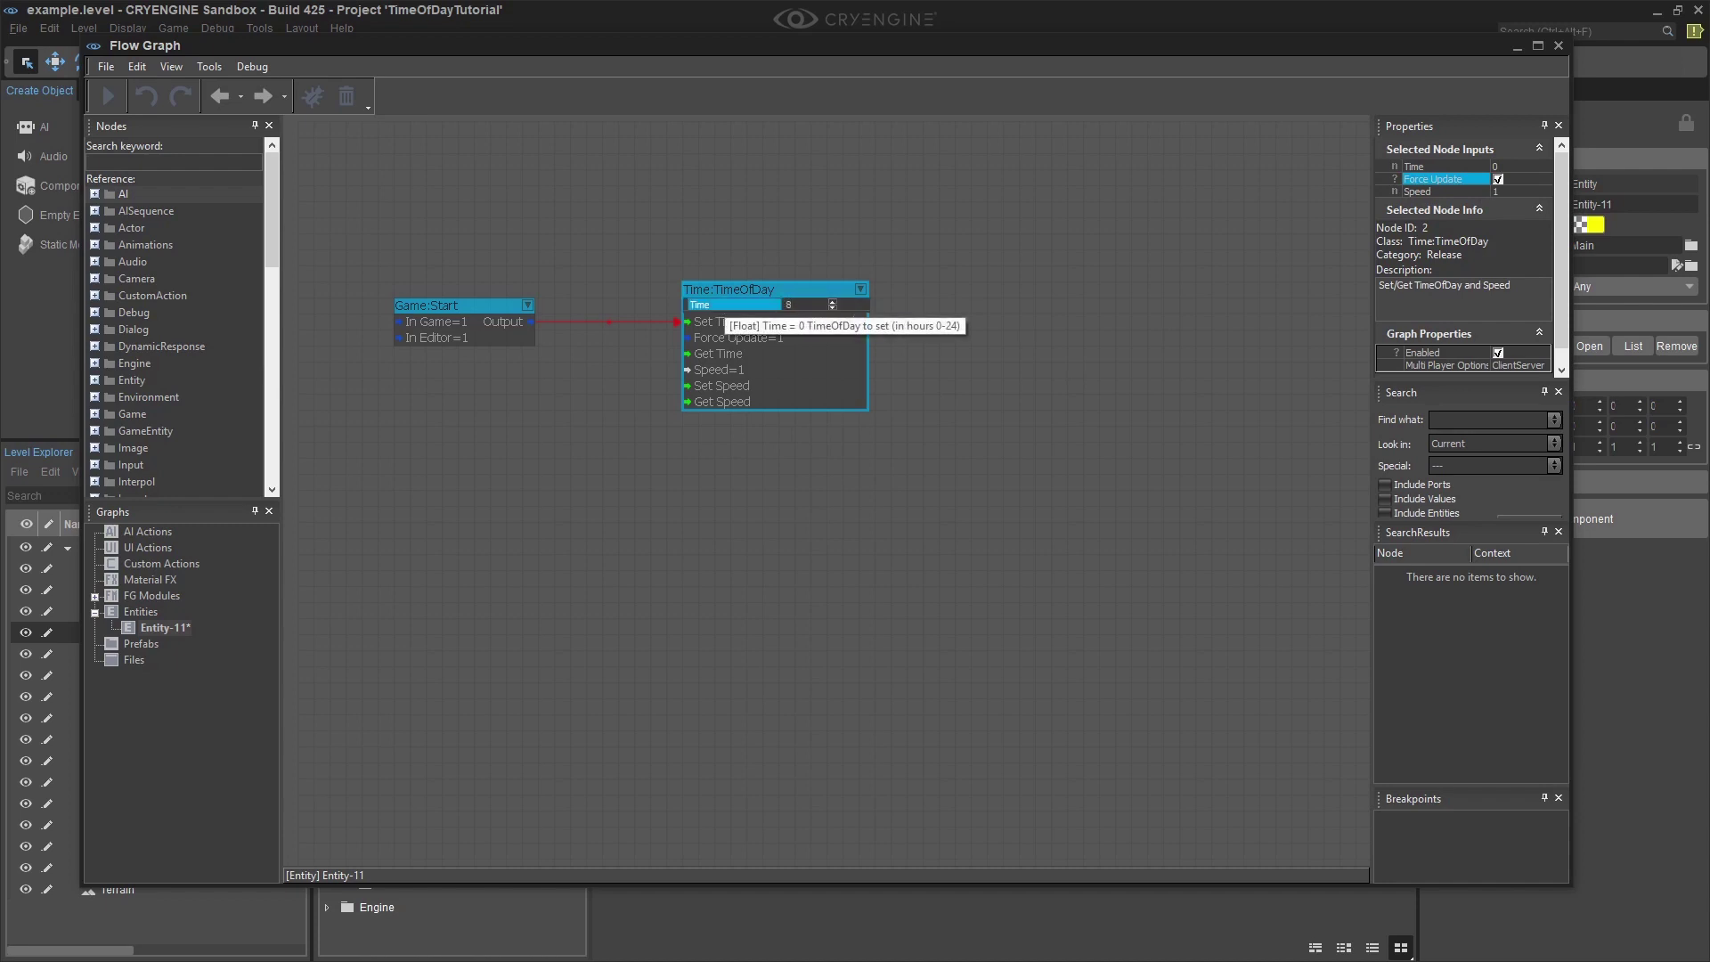
key(Return)
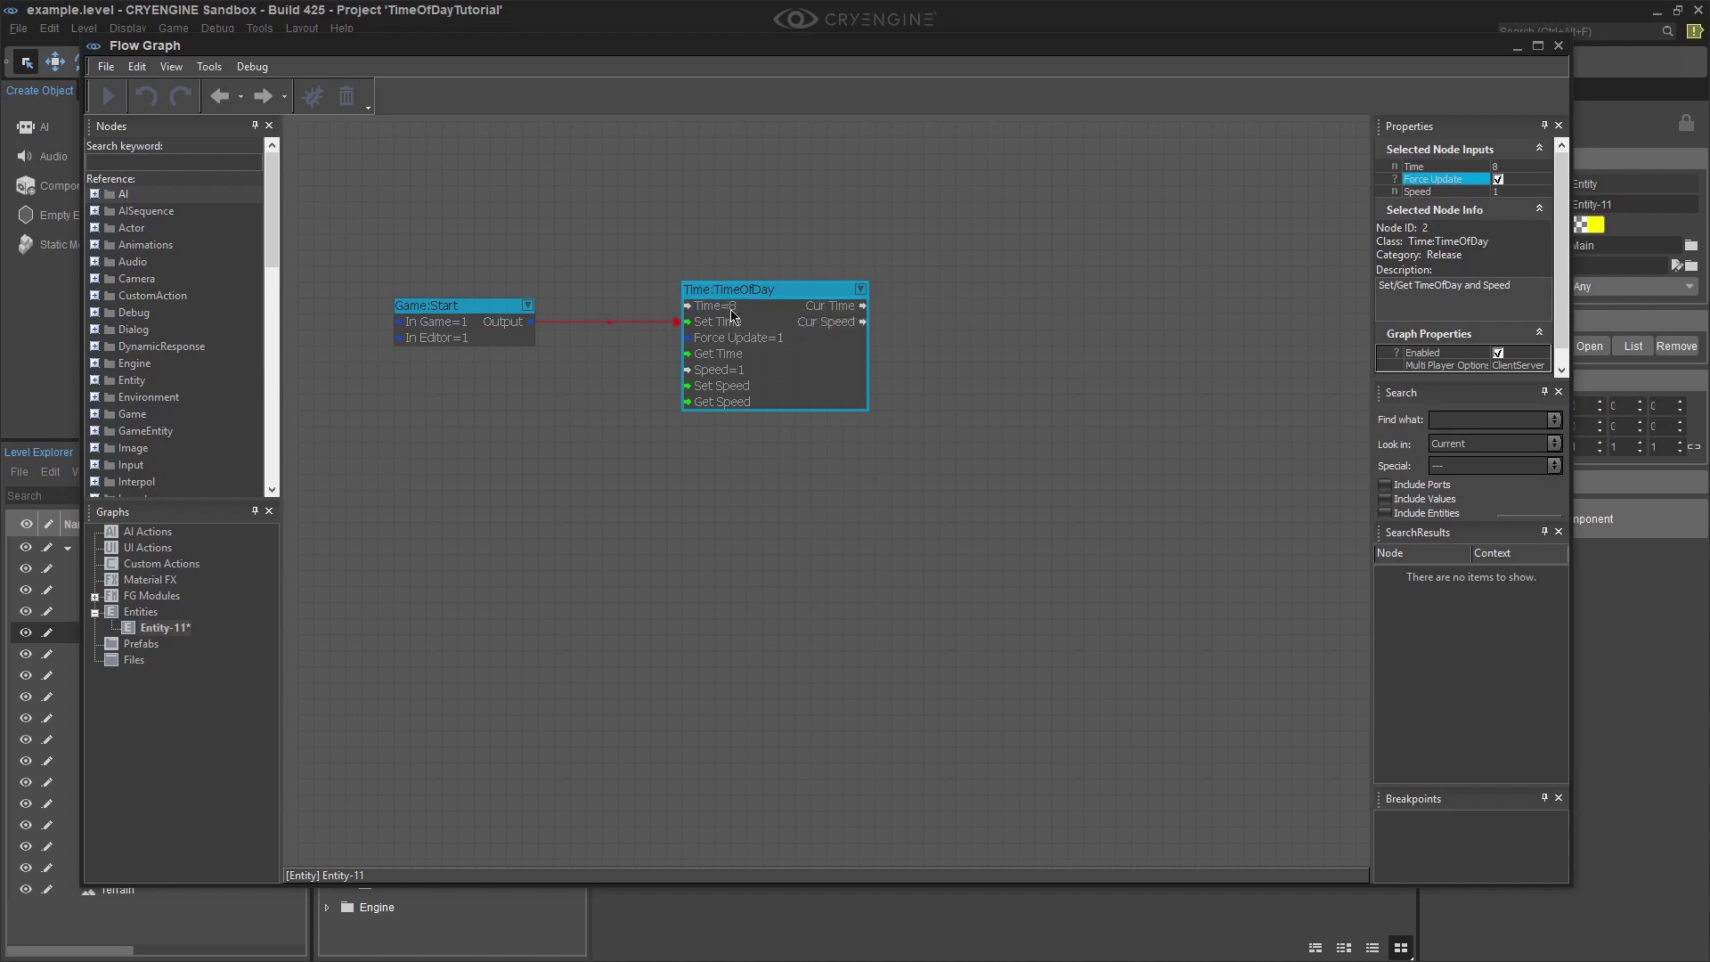
click(114, 69)
click(142, 206)
Step: Close the Flow Graph editor, test the level in game, then orbit the view to the 8 o'clock sun
click(1556, 46)
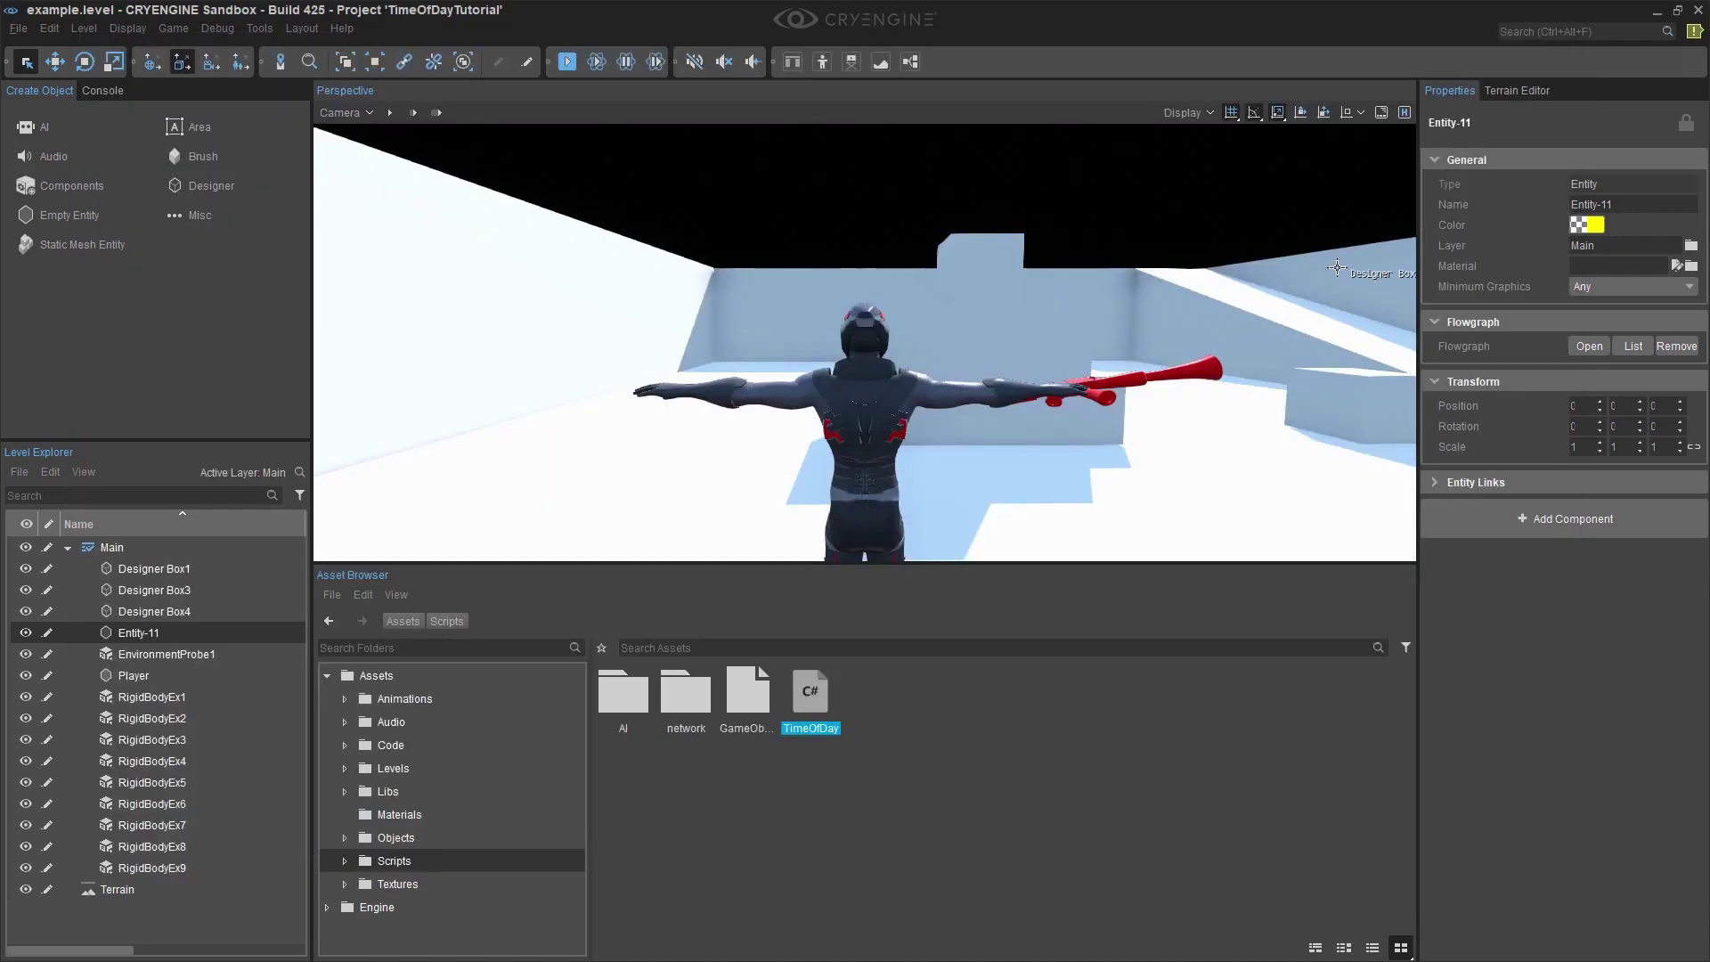
click(567, 61)
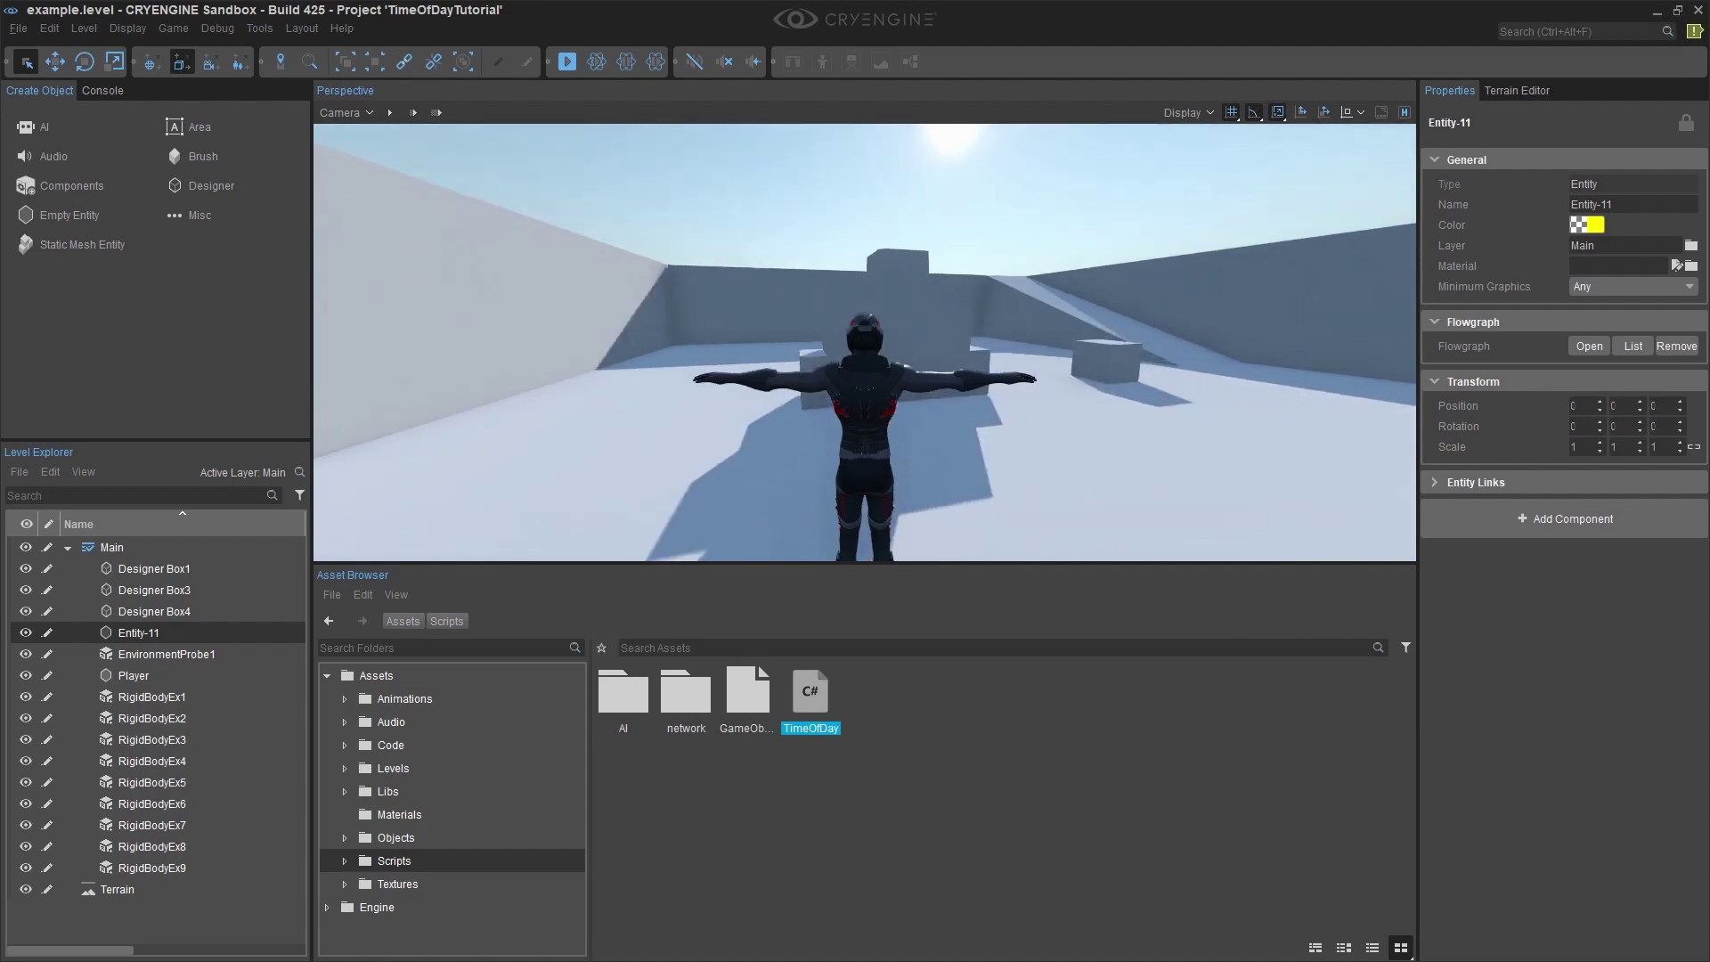
key(Escape)
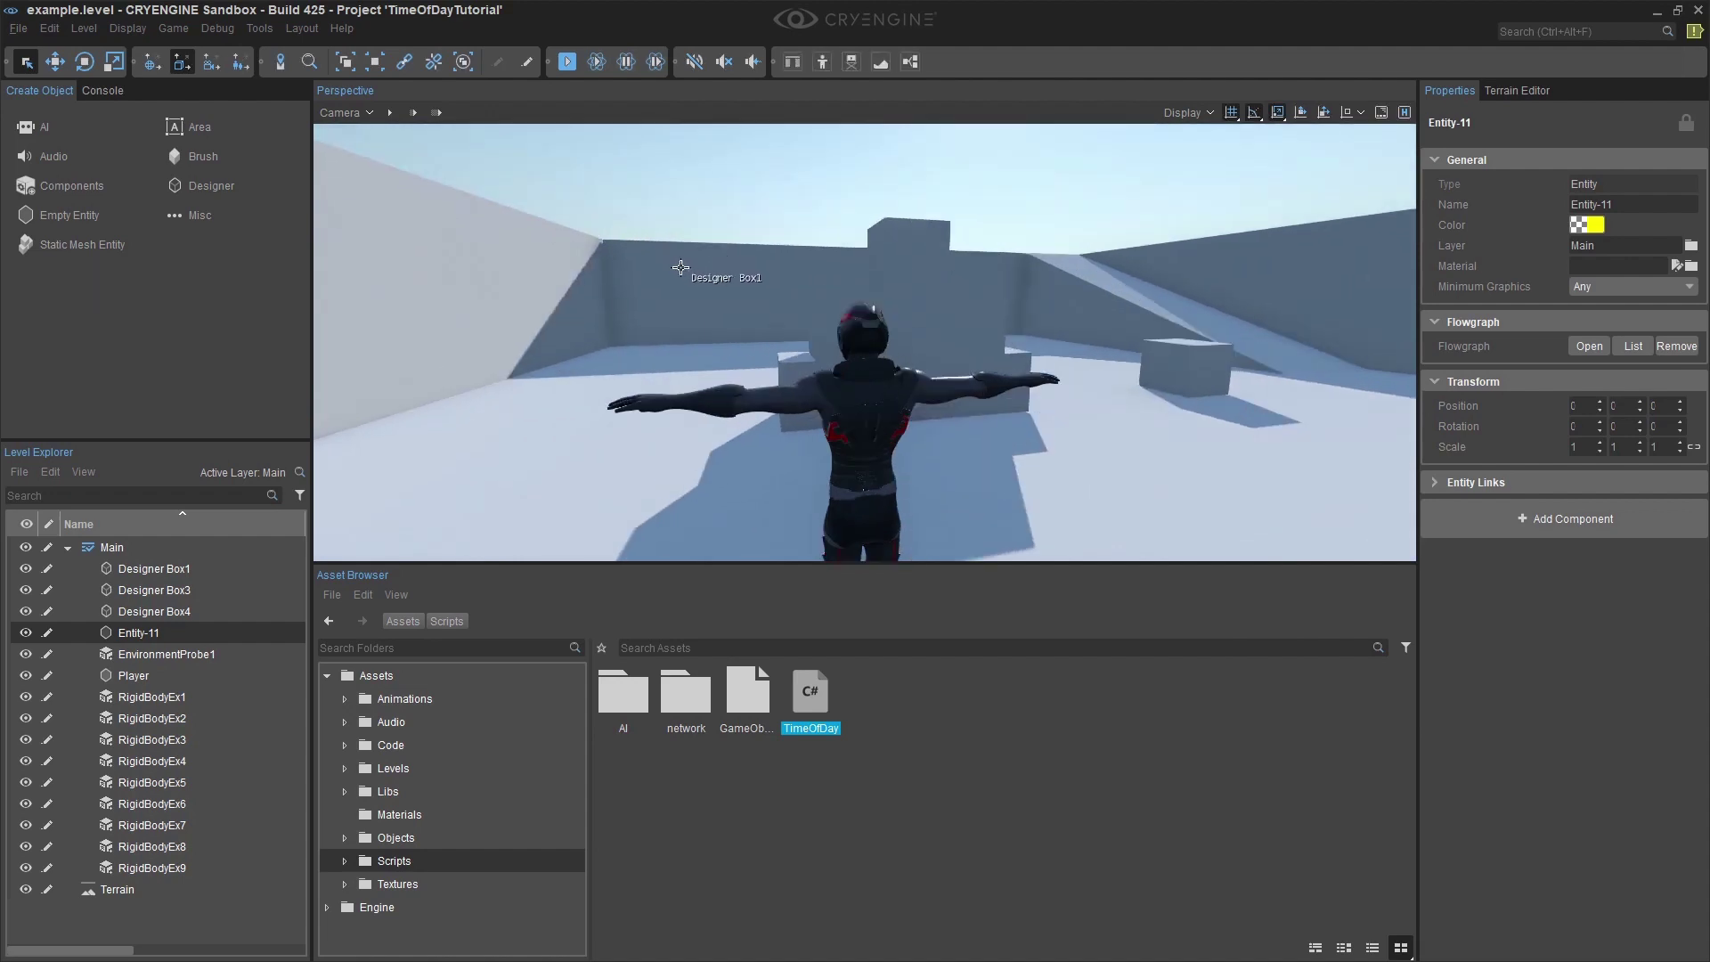
right_drag(680, 267, 682, 274)
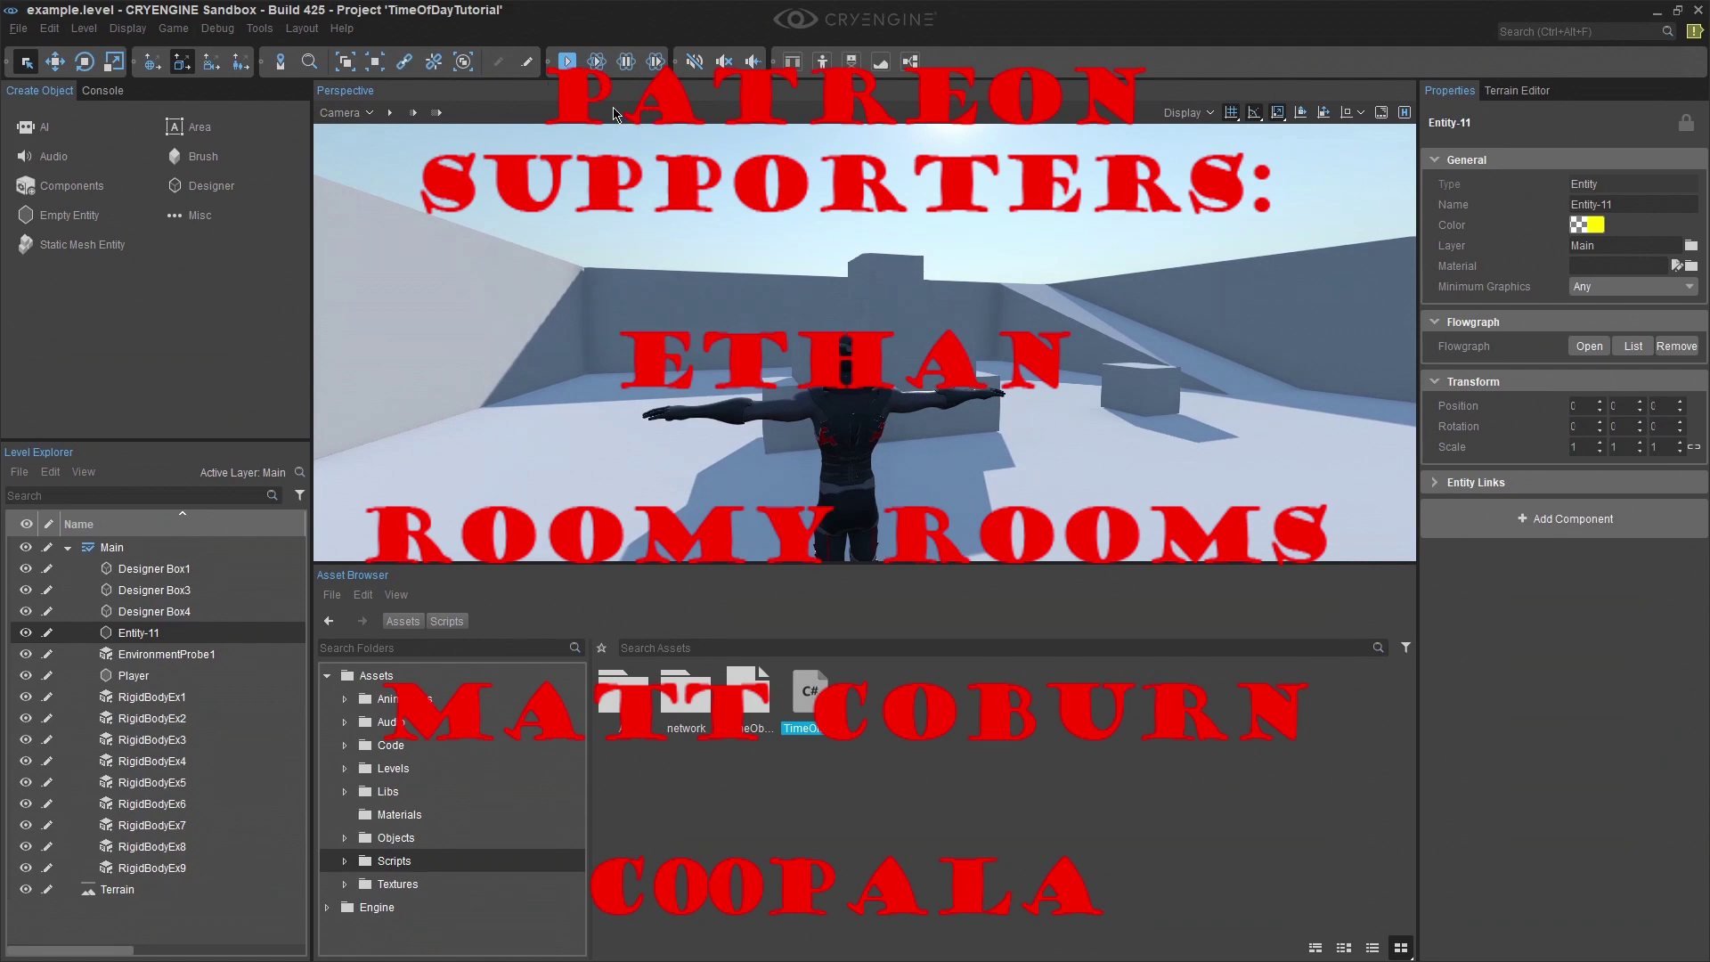
click(275, 31)
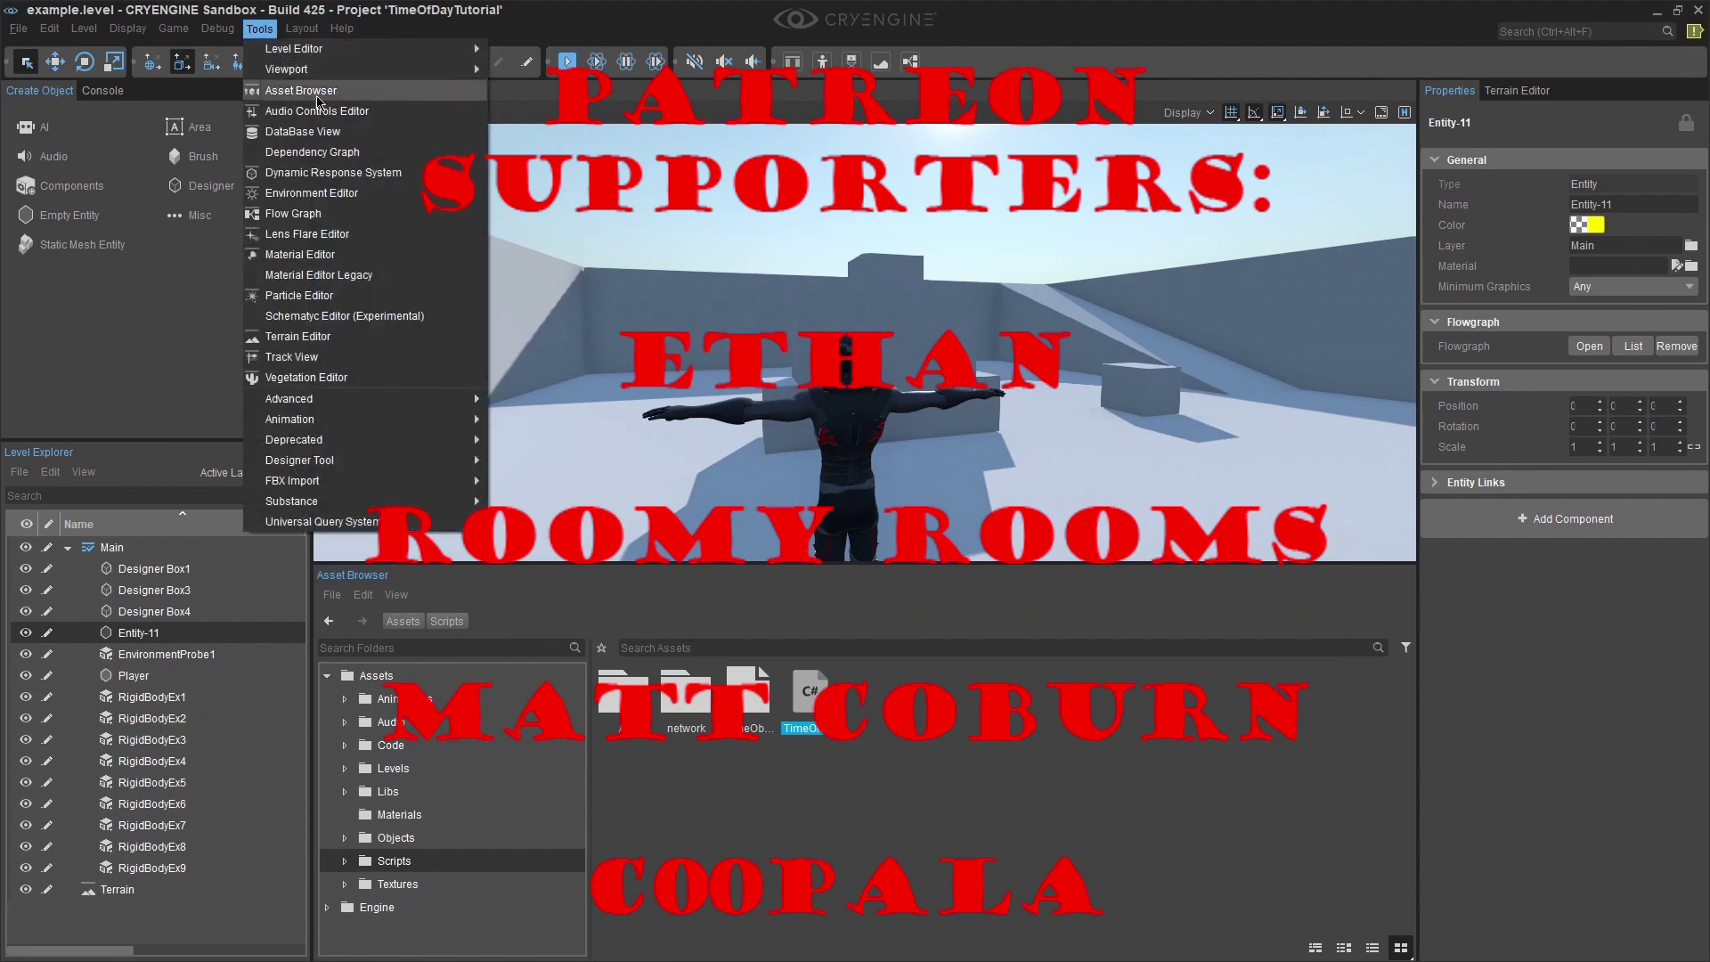
click(330, 175)
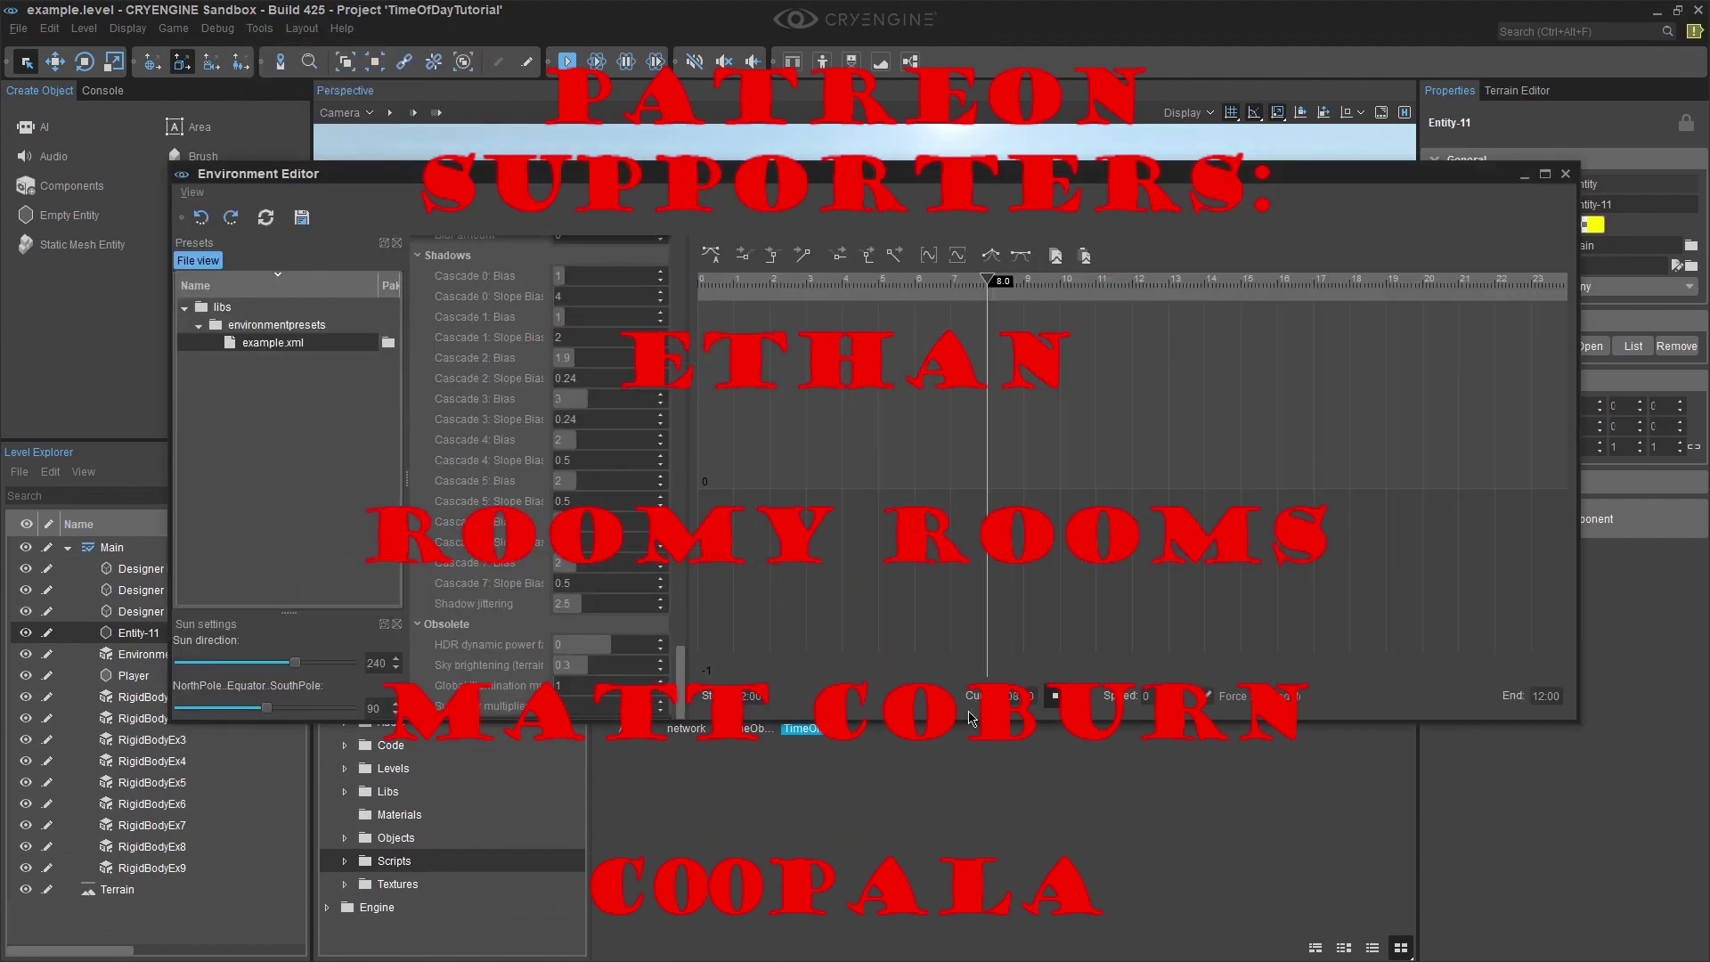
click(1565, 174)
click(18, 28)
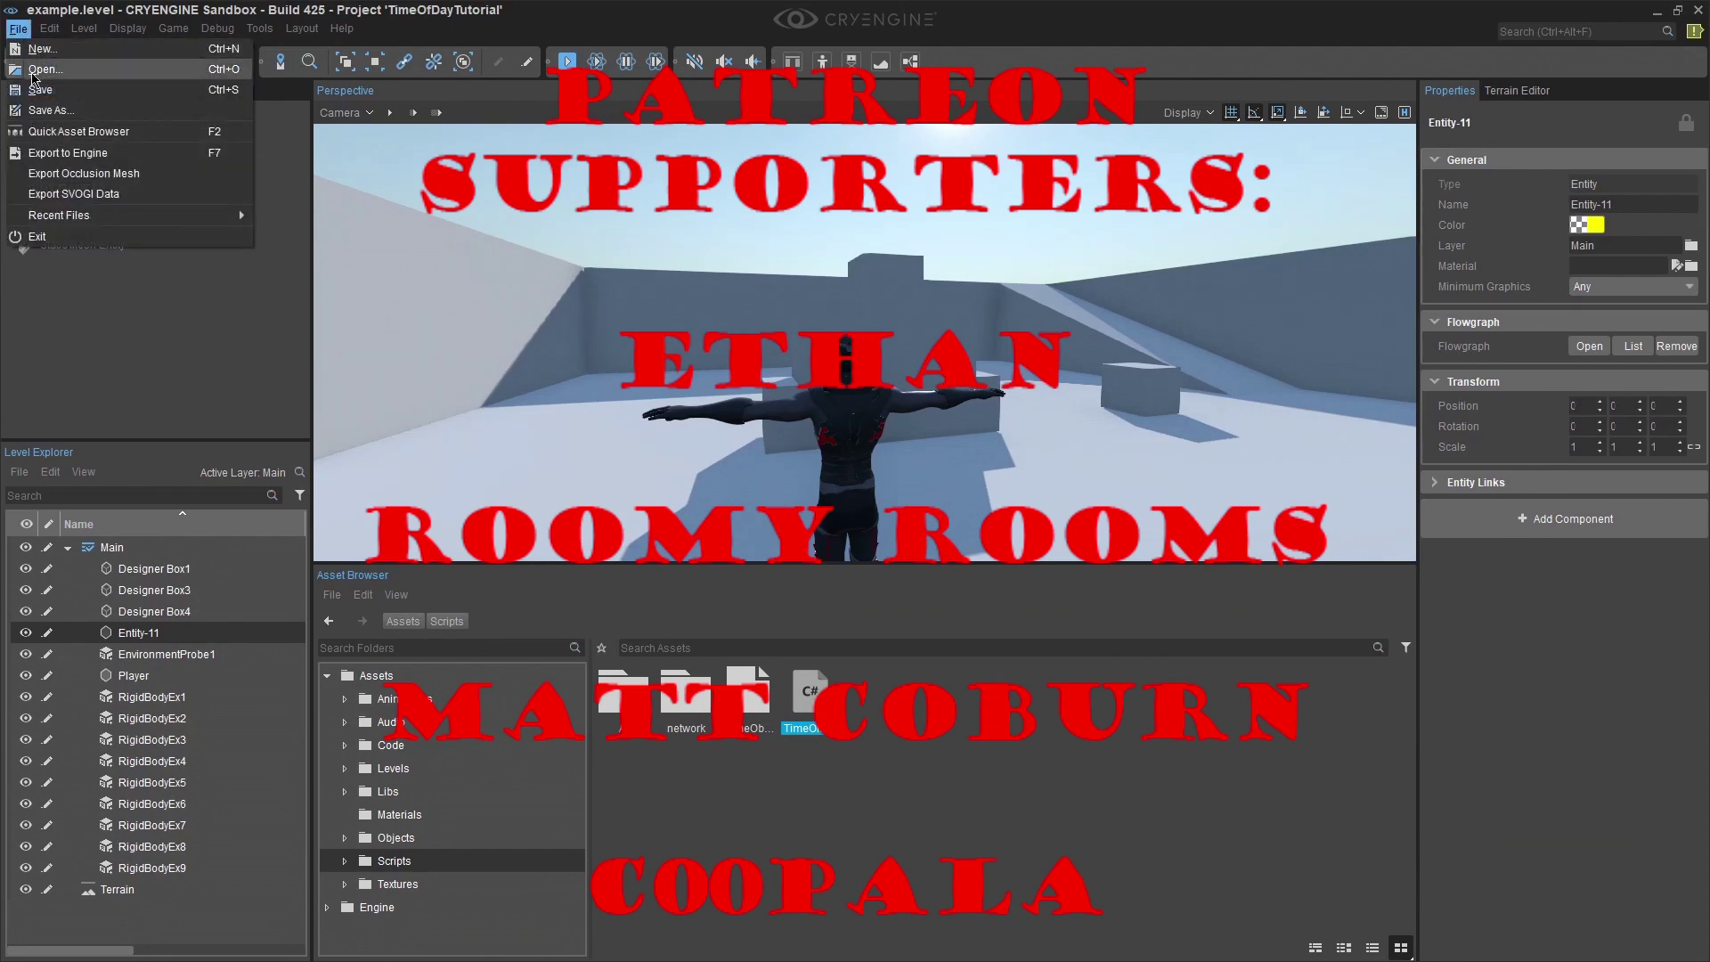
click(18, 29)
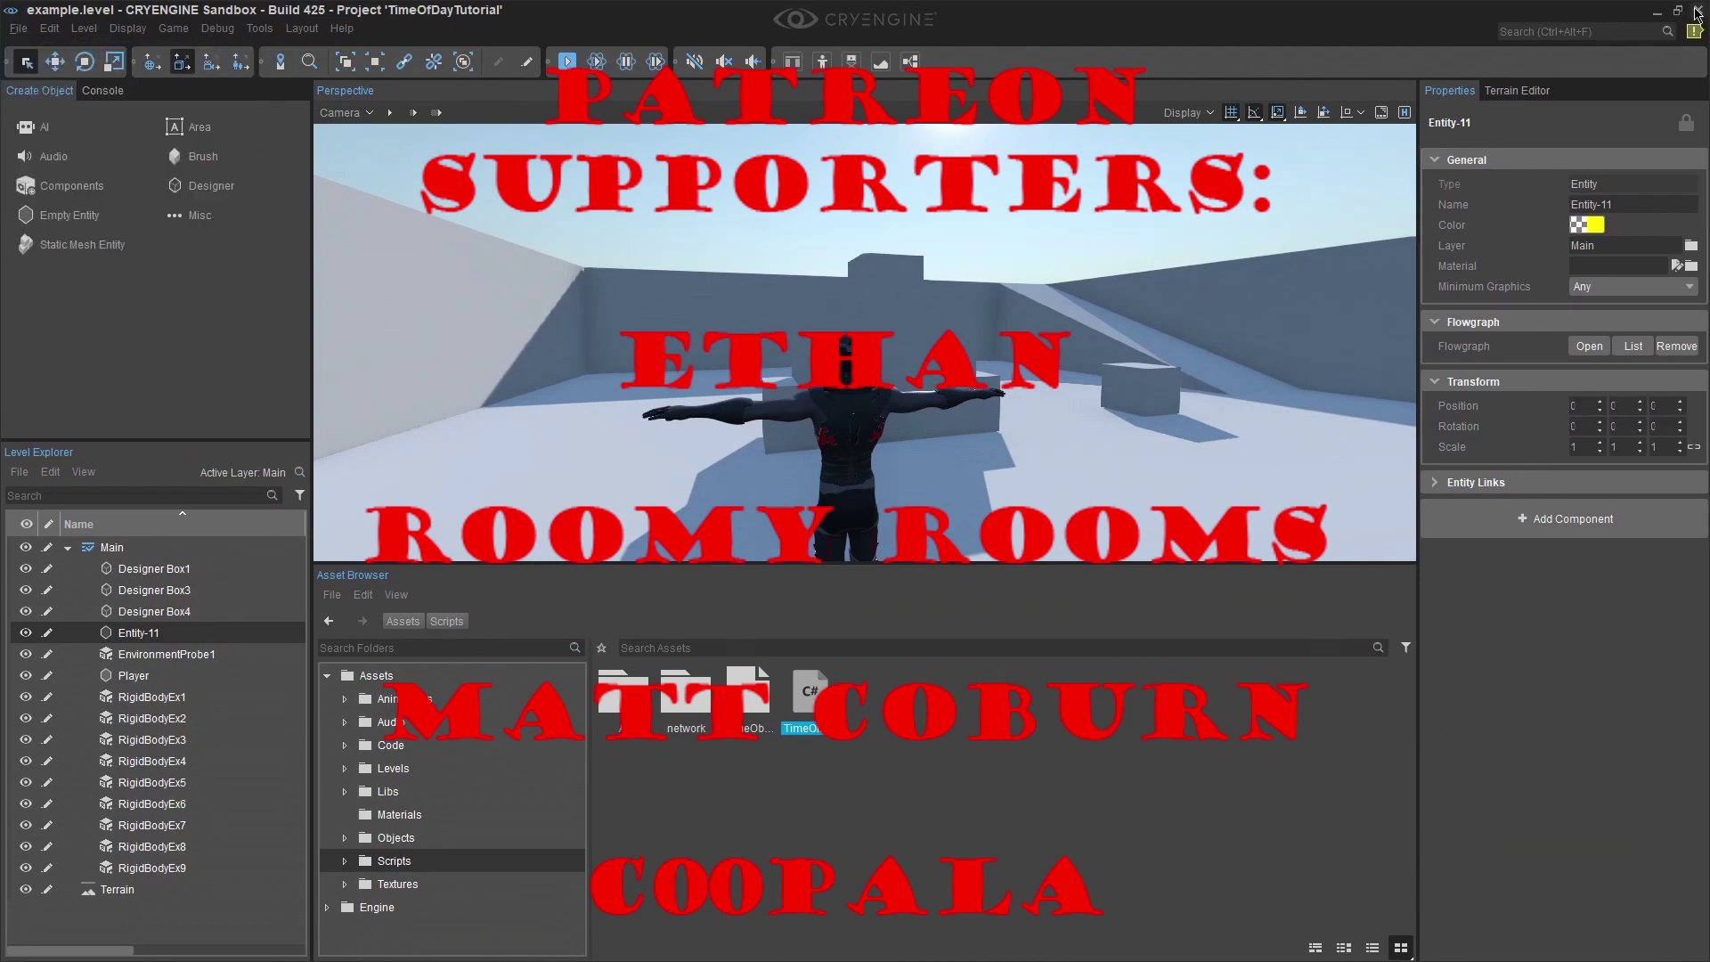